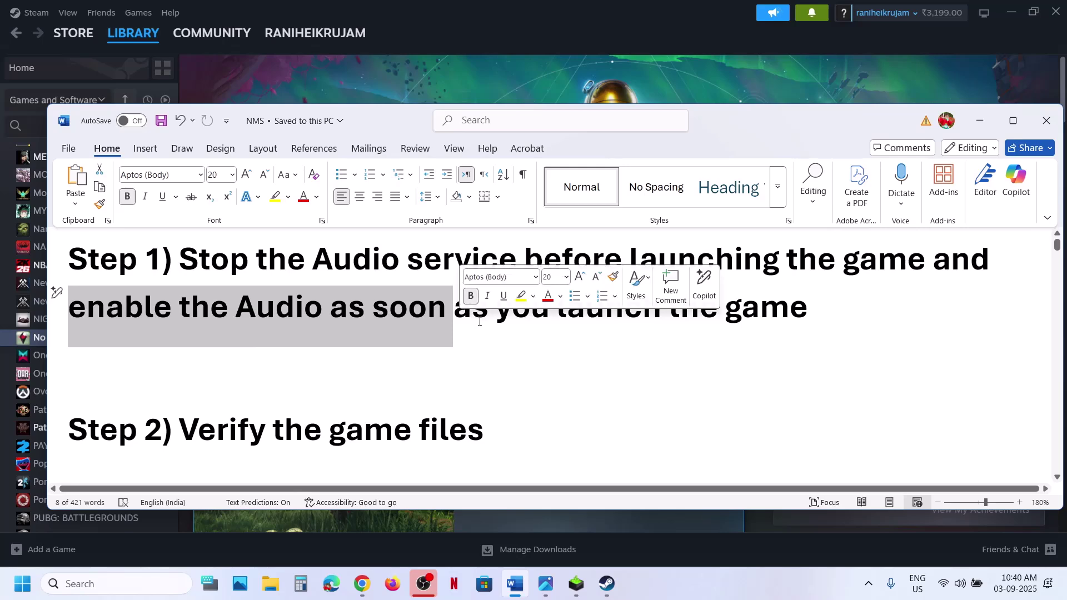
# - Leave the instructions document and open the Windows Services console by searching for "services"
pyautogui.click(471, 314)
pyautogui.click(530, 311)
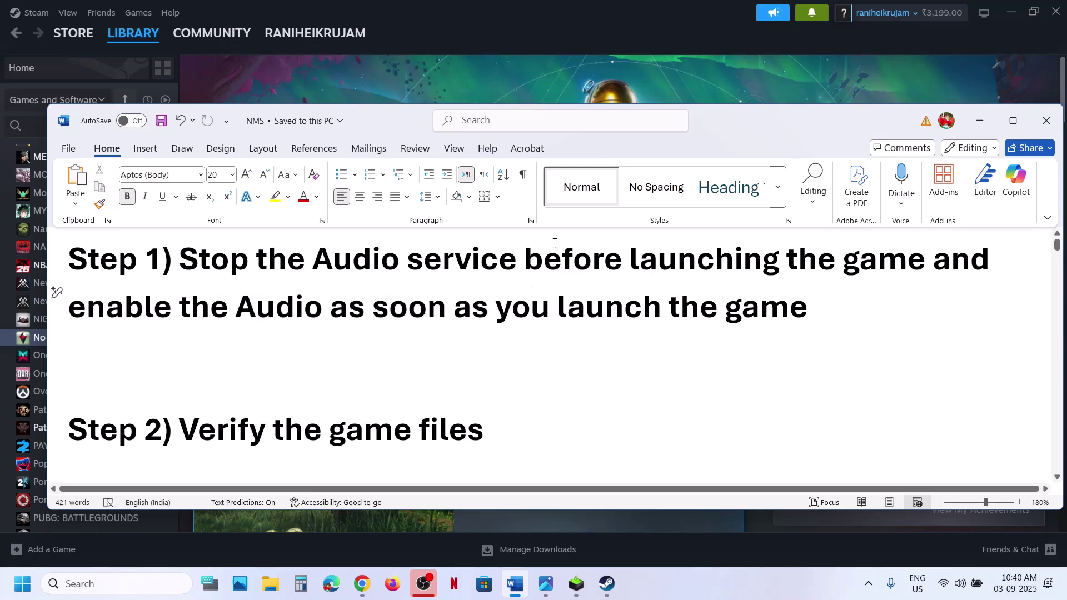
pyautogui.click(453, 82)
pyautogui.click(100, 589)
pyautogui.write('services')
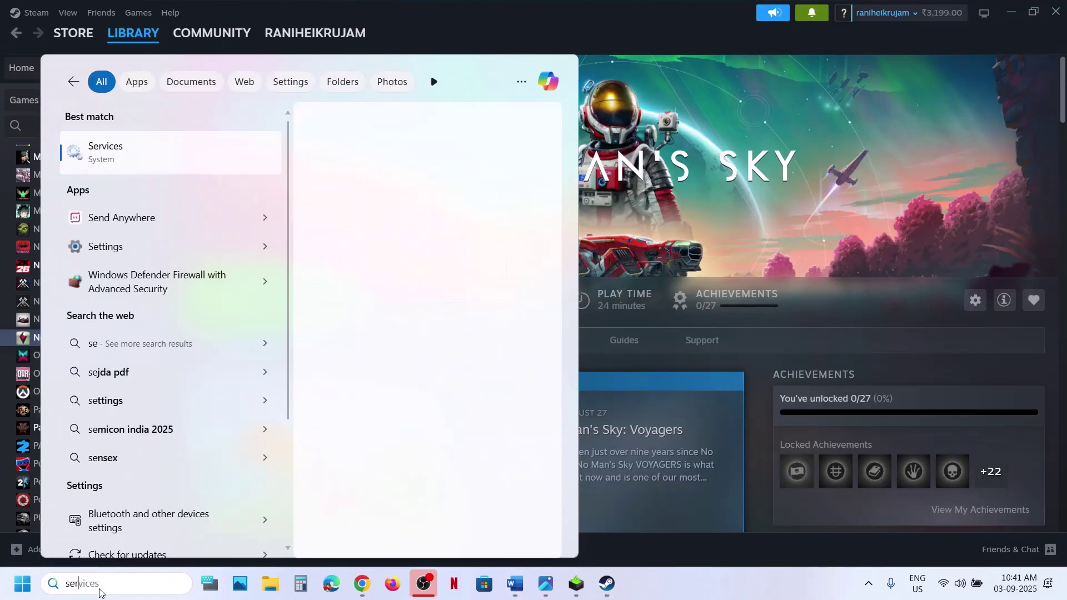
pyautogui.press('Return')
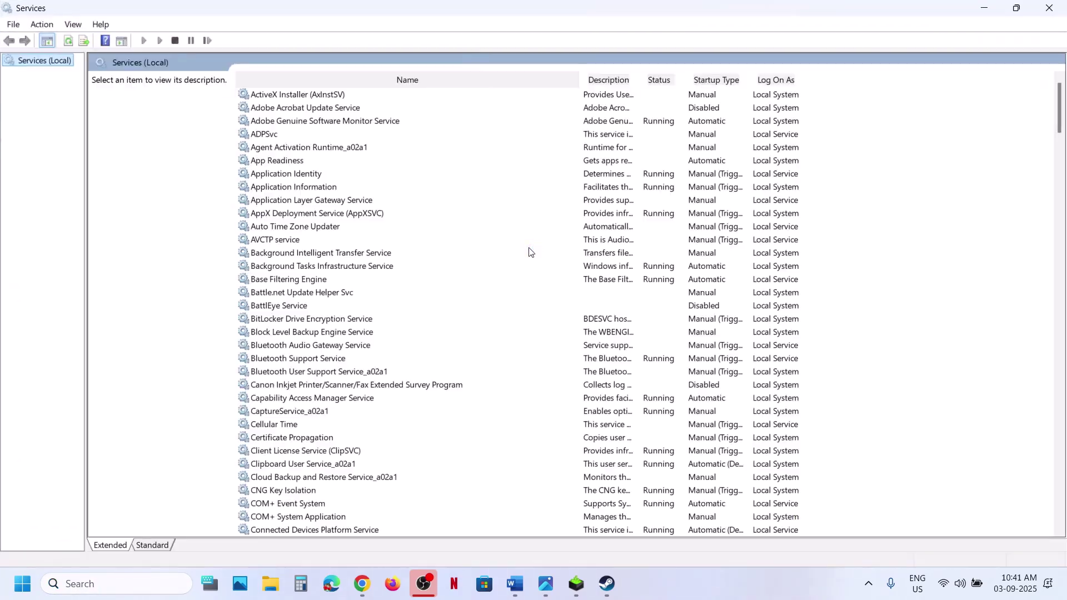
# - Find the Windows Audio service in the services list and stop it
pyautogui.click(350, 372)
pyautogui.press('w')
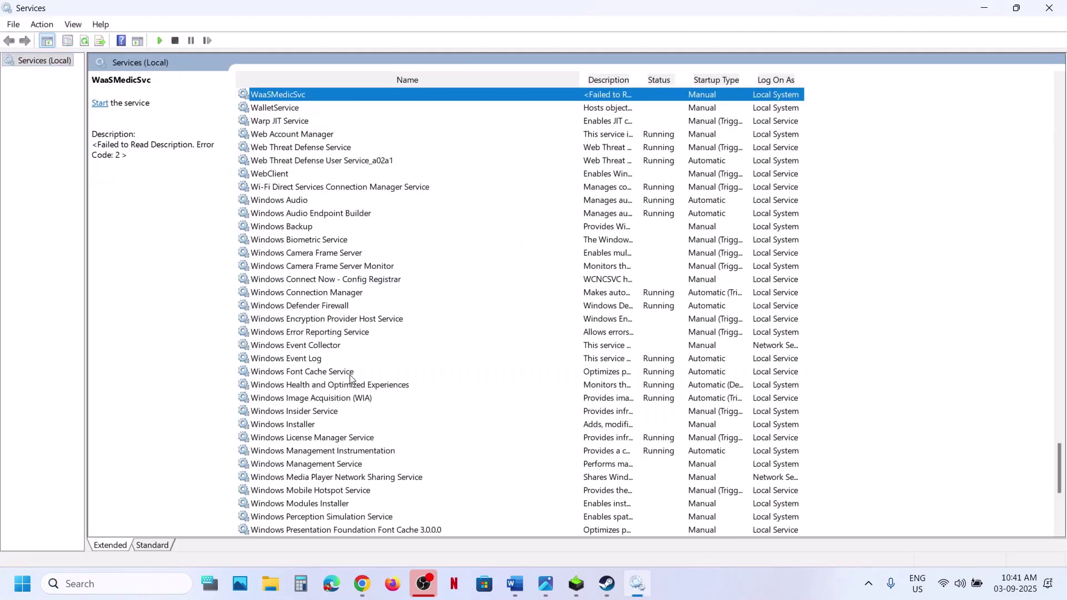
pyautogui.click(299, 203)
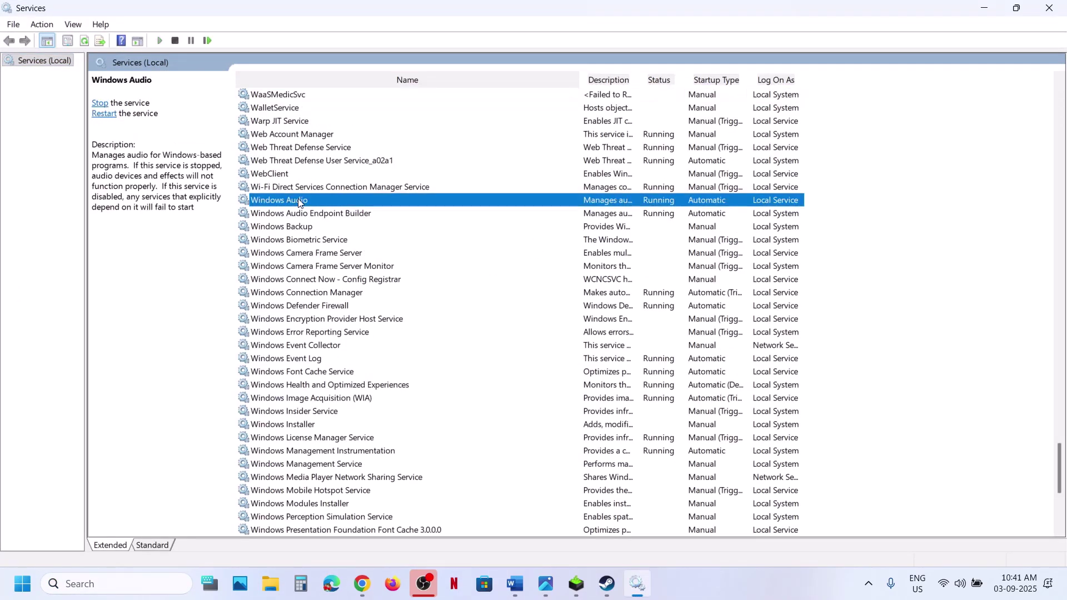
pyautogui.rightClick(427, 205)
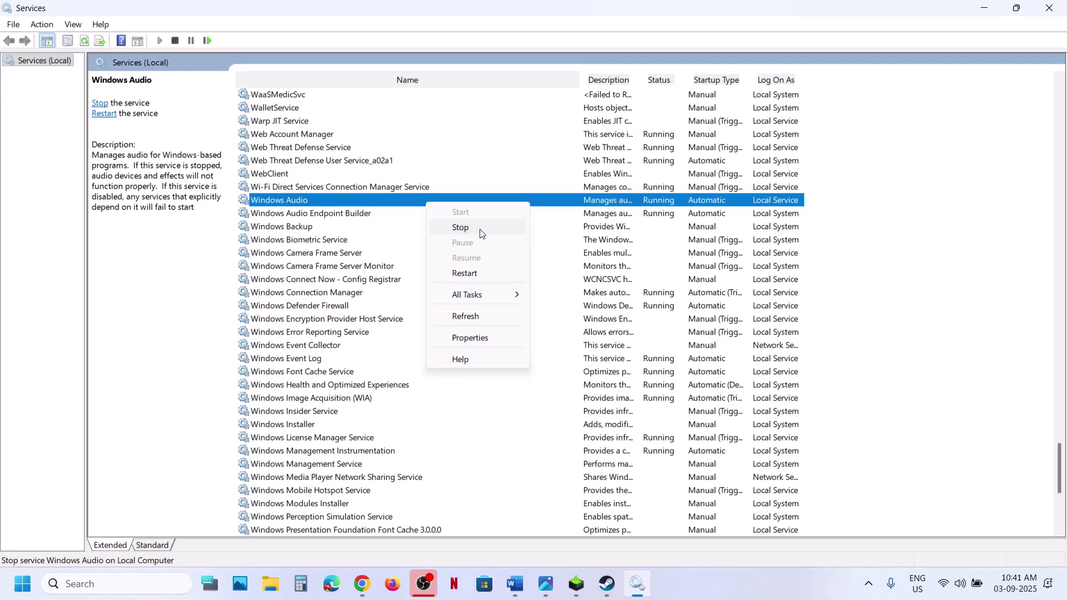
pyautogui.rightClick(389, 206)
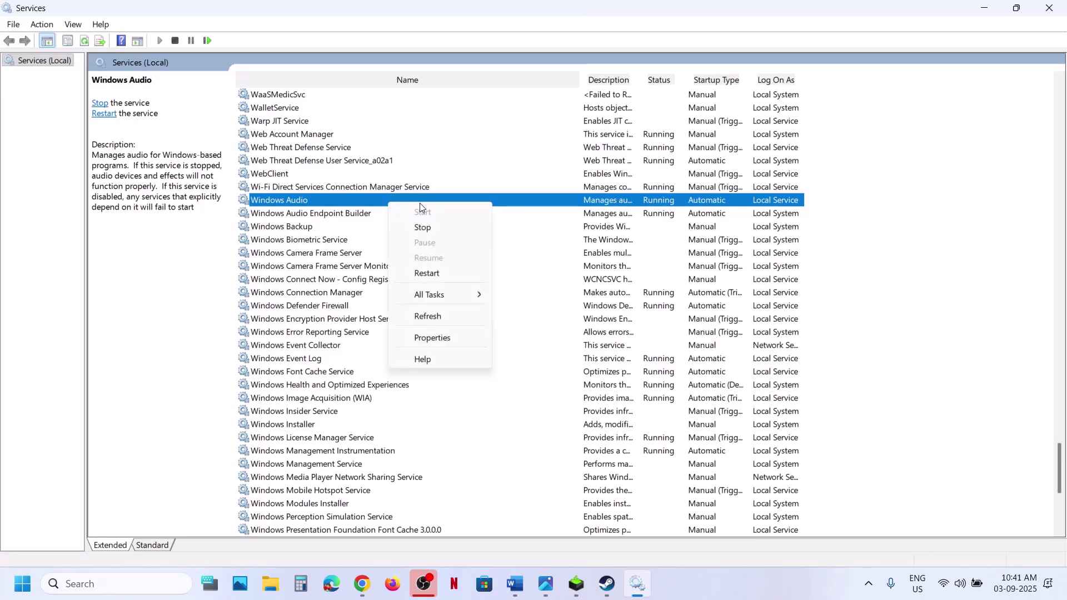
pyautogui.click(433, 229)
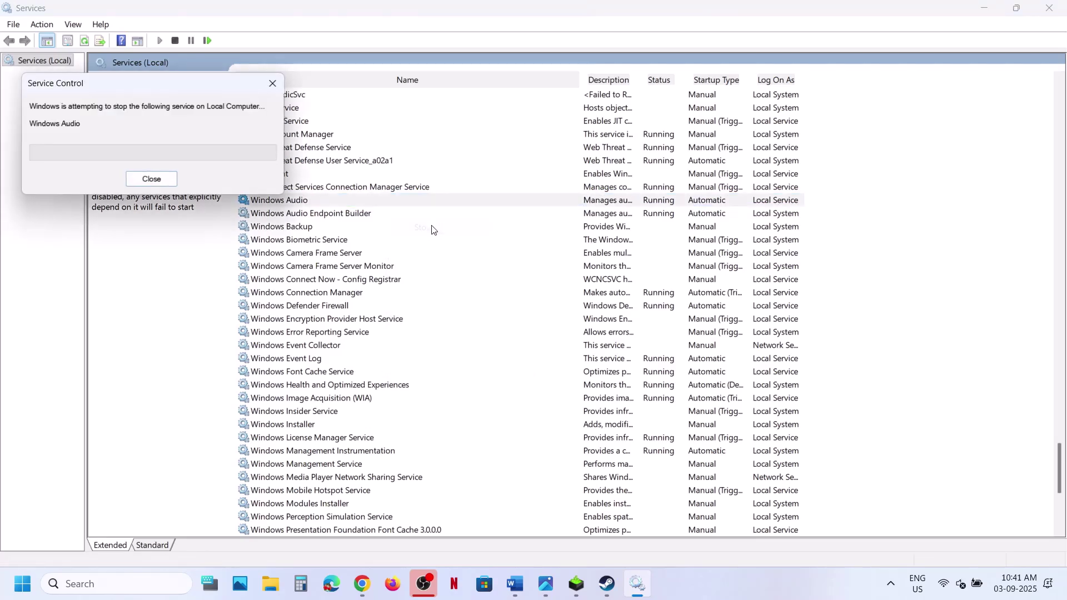
# - Switch to Steam and launch No Man's Sky
pyautogui.click(605, 582)
pyautogui.click(253, 300)
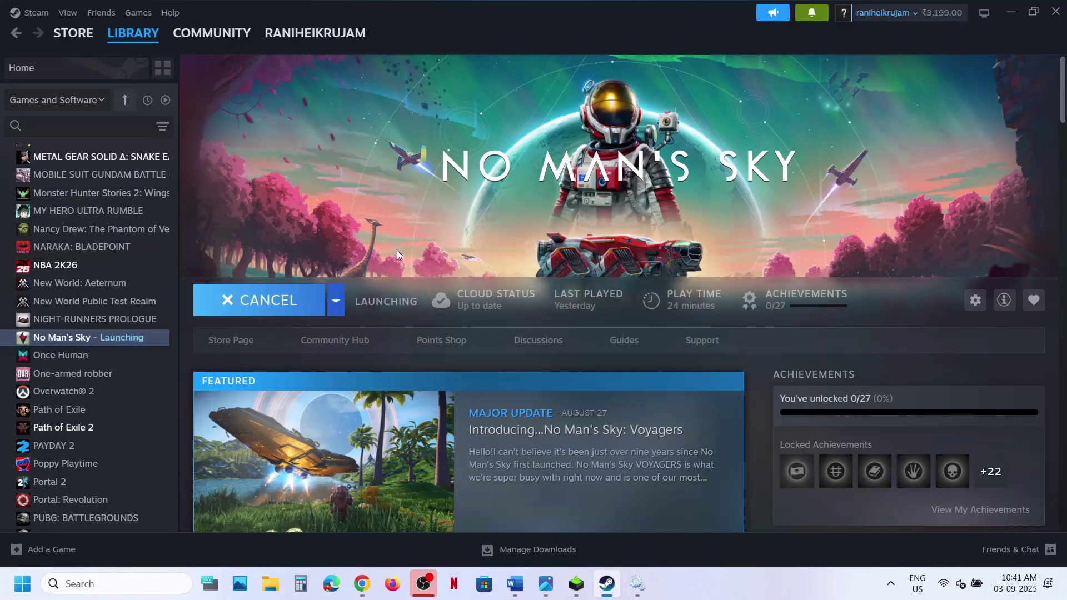
pyautogui.click(575, 418)
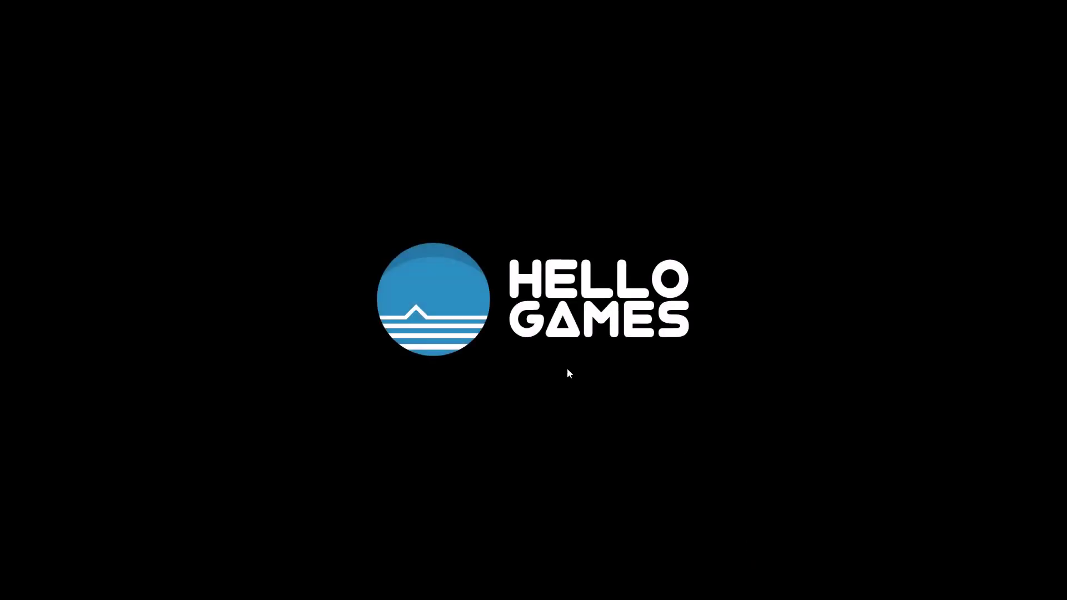
# - Switch from the loading game back to the Services console and start the Windows Audio service
pyautogui.hotkey('alt', 'Tab')
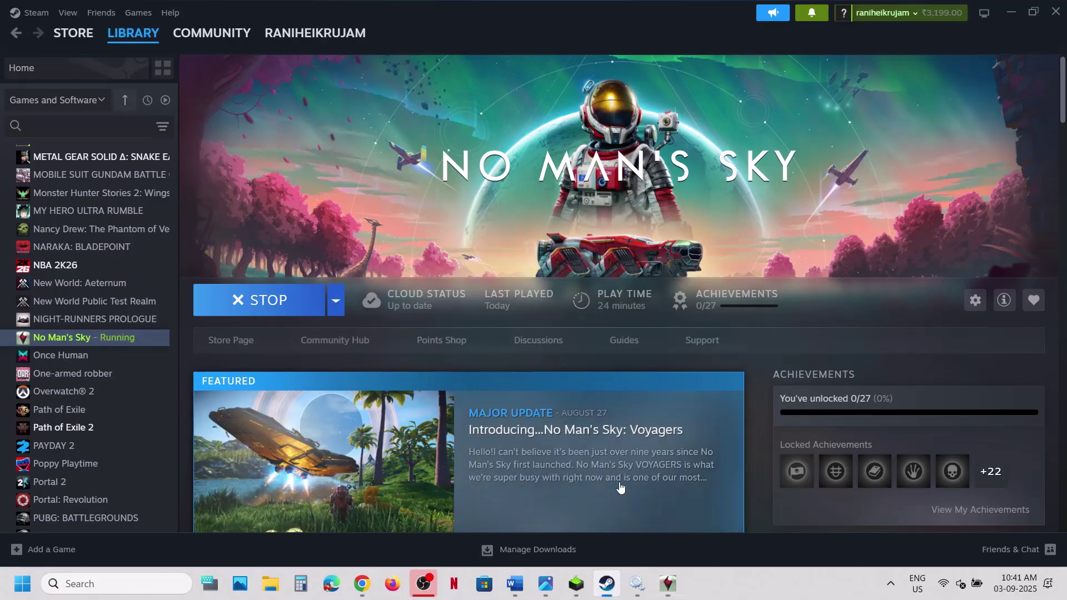
pyautogui.click(637, 589)
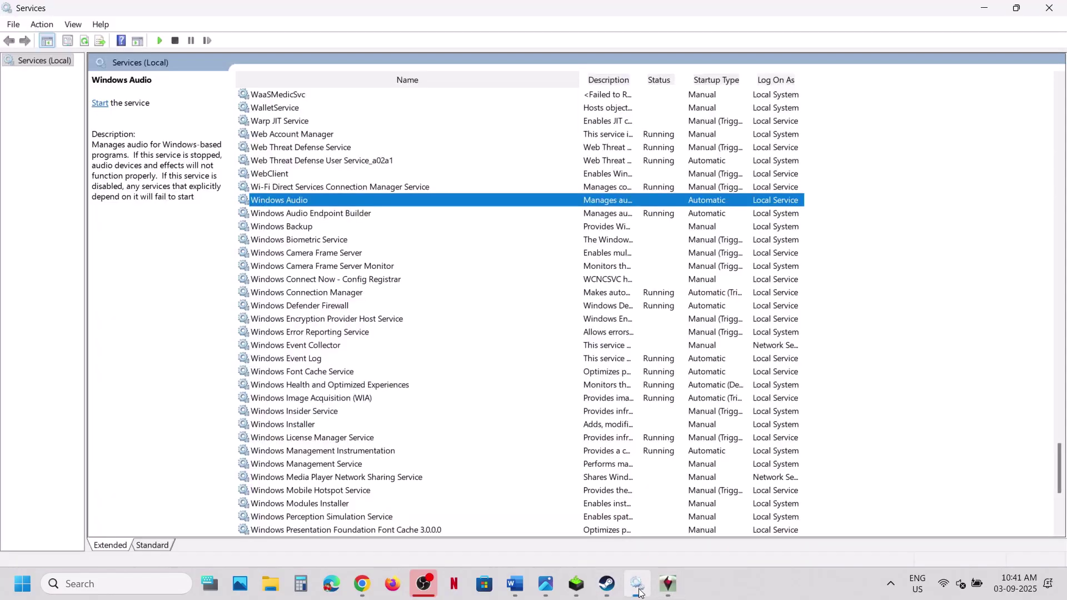
pyautogui.rightClick(299, 198)
pyautogui.click(348, 213)
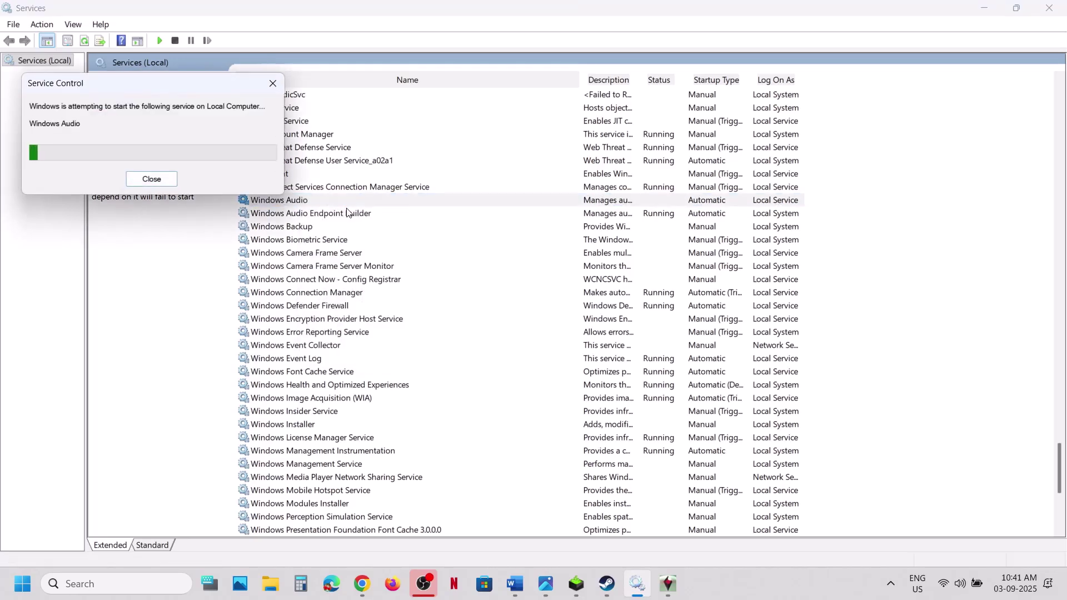
# - Check the game's main menu and close the Services console
pyautogui.click(685, 582)
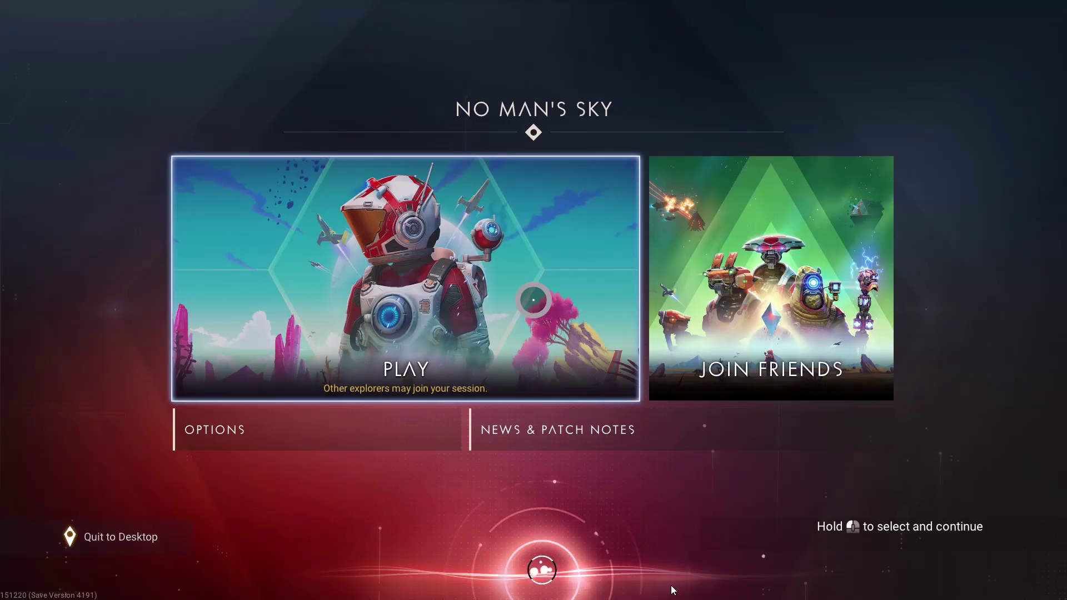
pyautogui.click(672, 590)
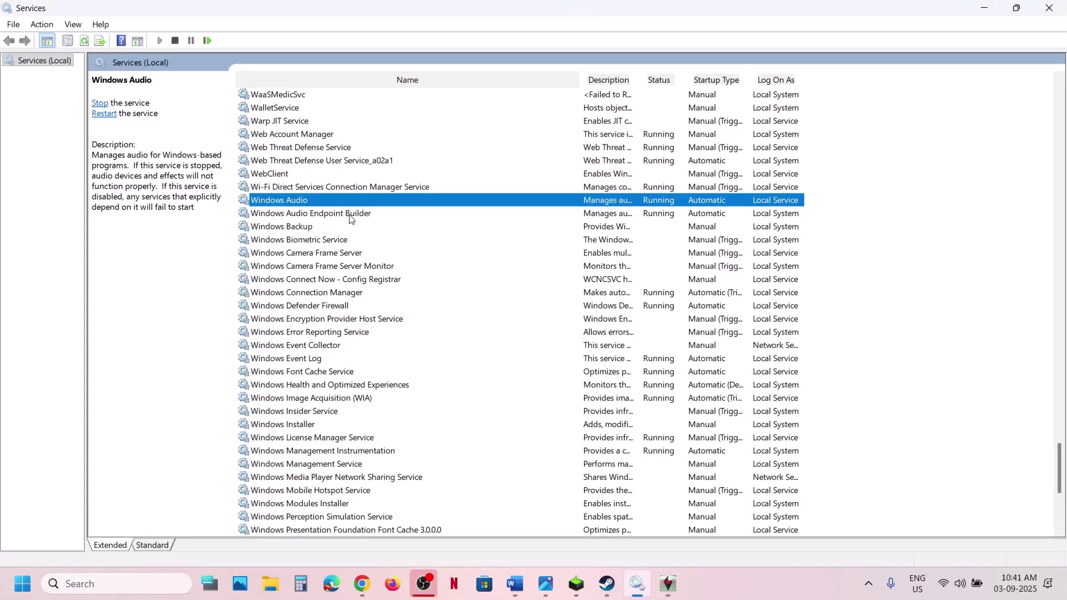
pyautogui.click(1057, 9)
# - Open the save selection from Play, go back to the main menu and quit the game to the desktop
pyautogui.click(533, 300)
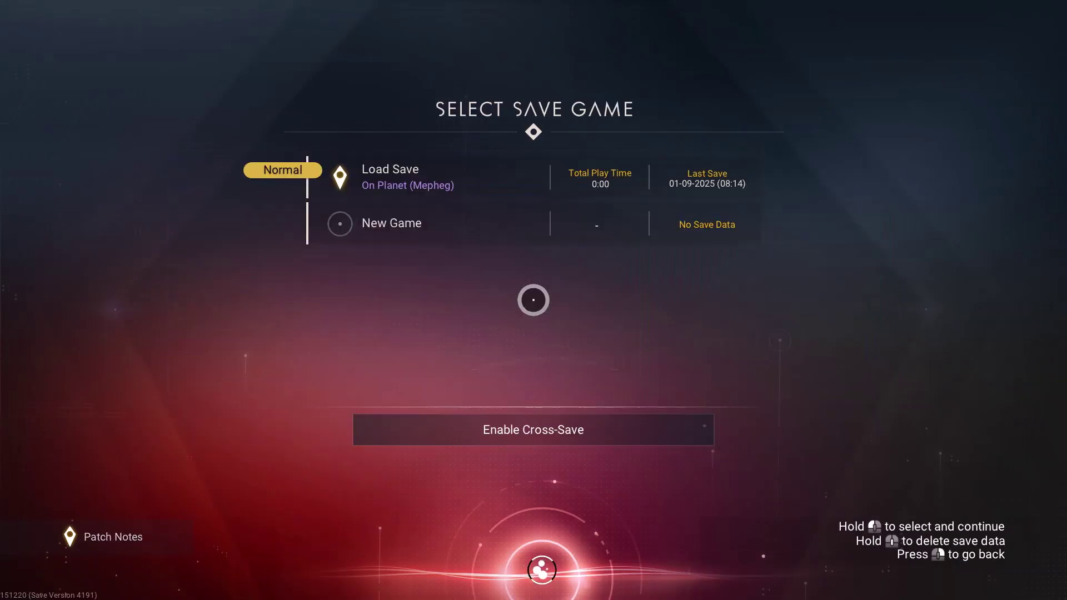
pyautogui.press('Escape')
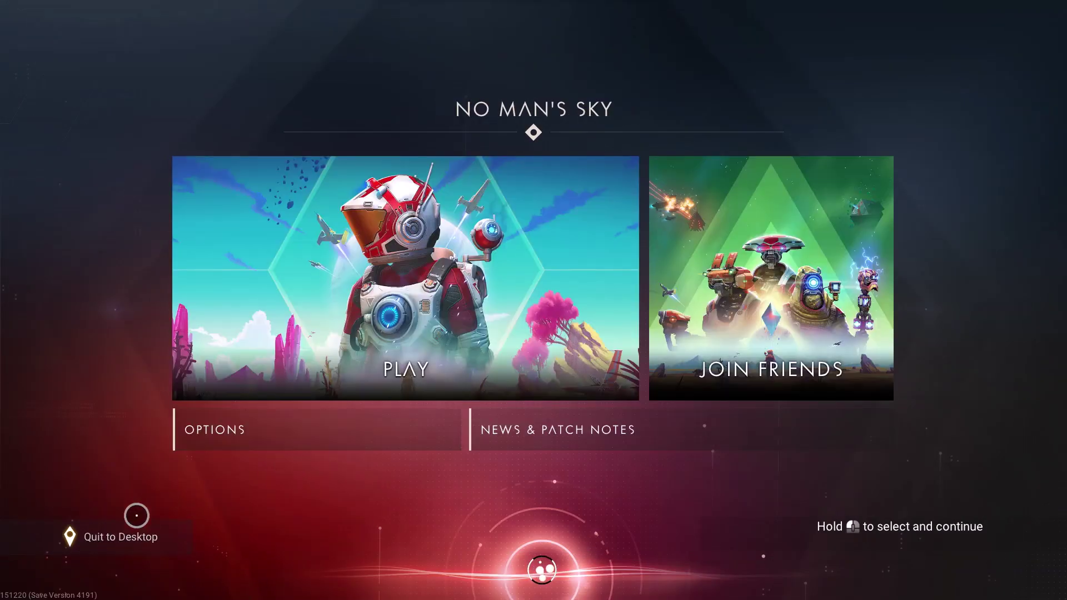
pyautogui.click(106, 539)
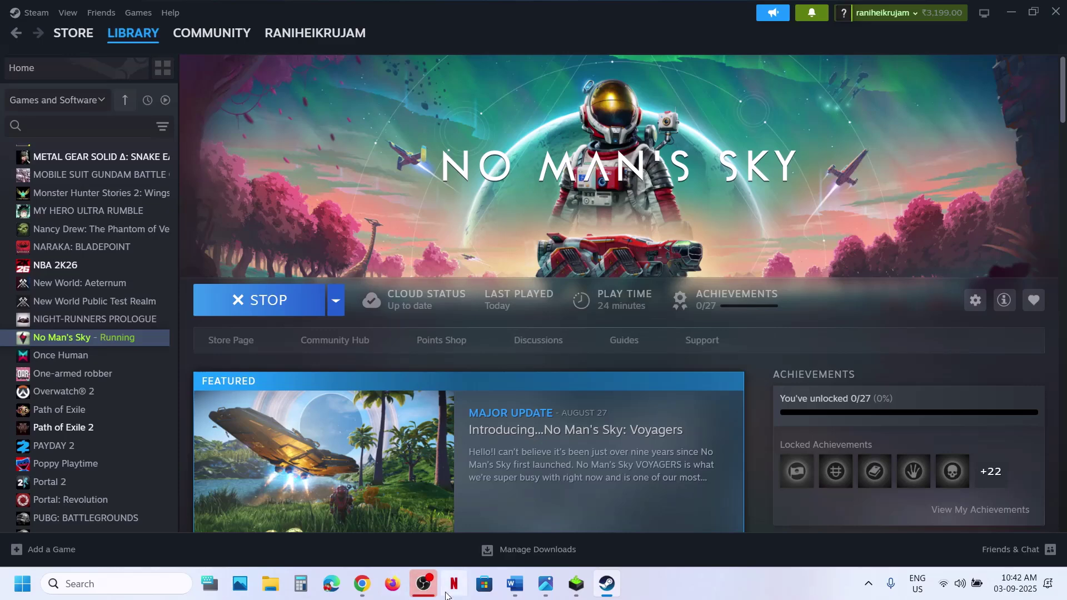
# - Check the instructions in Word, view the Installed Files properties of No Man's Sky in Steam, and close them
pyautogui.click(515, 584)
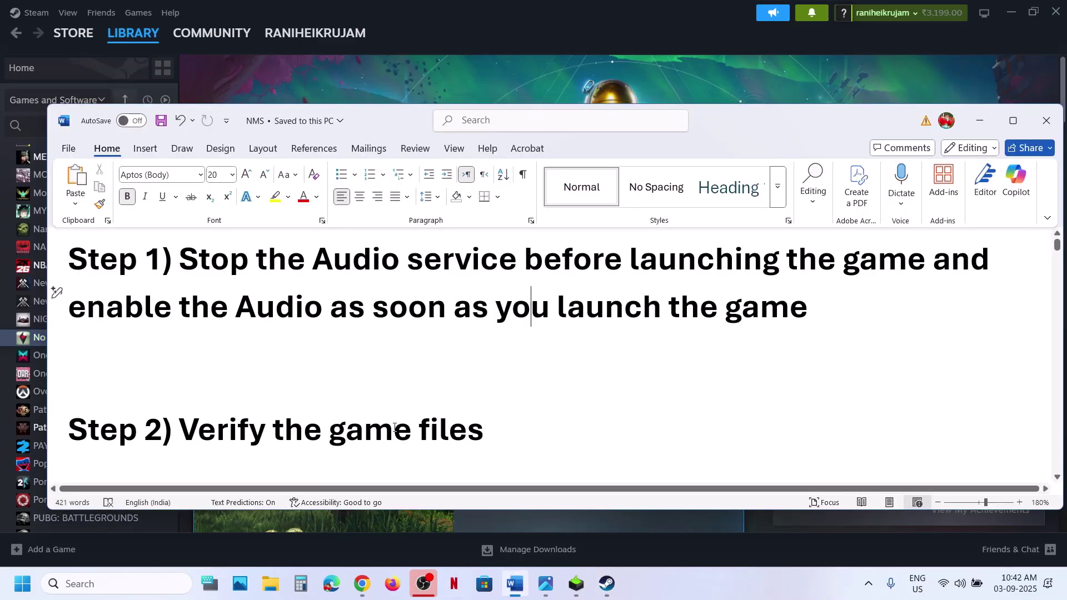
pyautogui.click(445, 63)
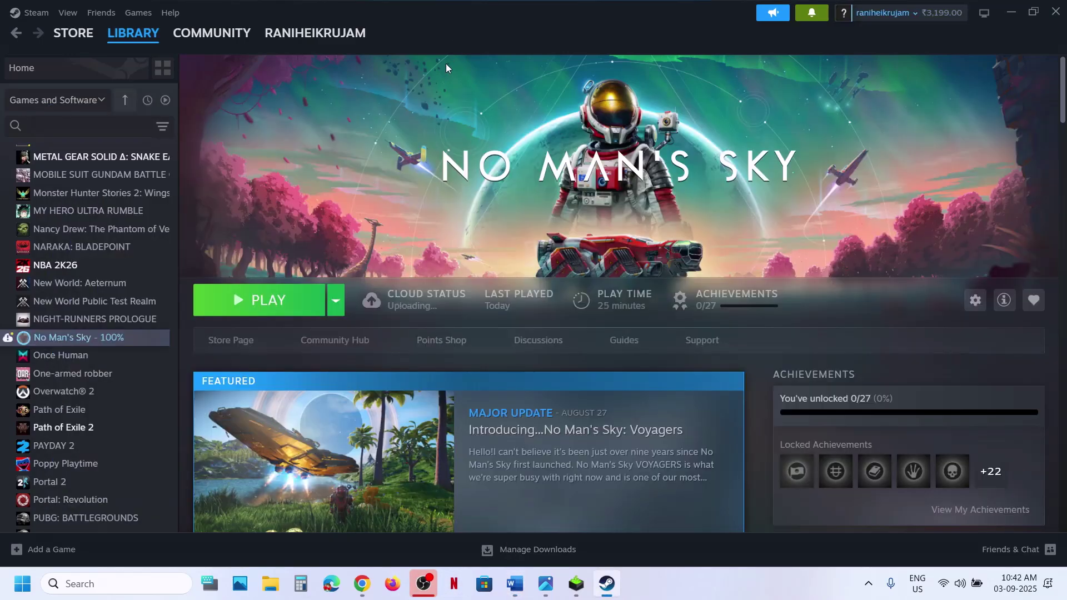
pyautogui.rightClick(94, 337)
pyautogui.click(132, 447)
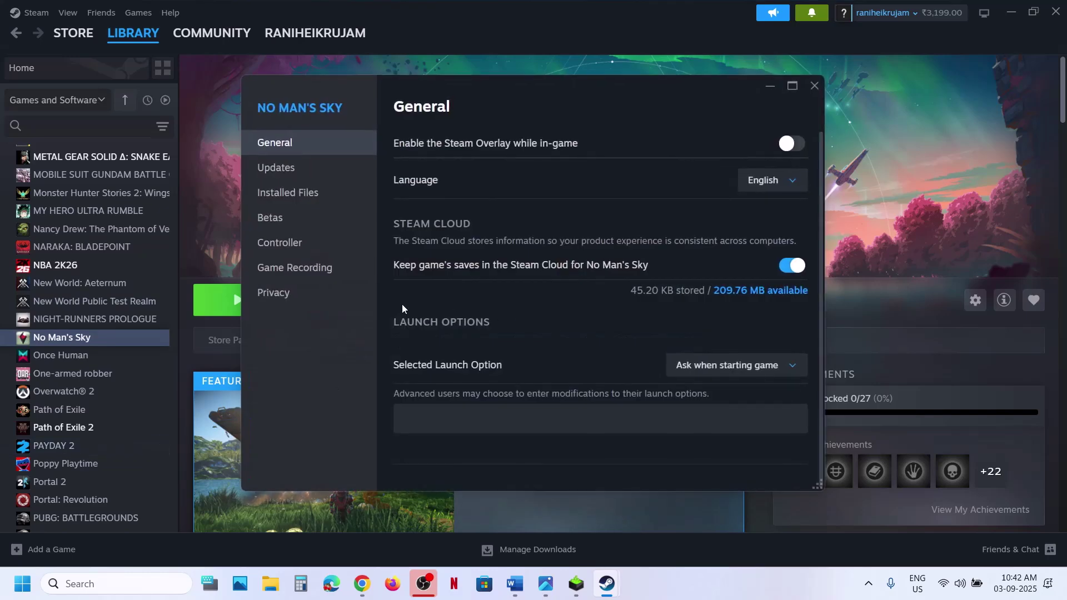
pyautogui.click(300, 195)
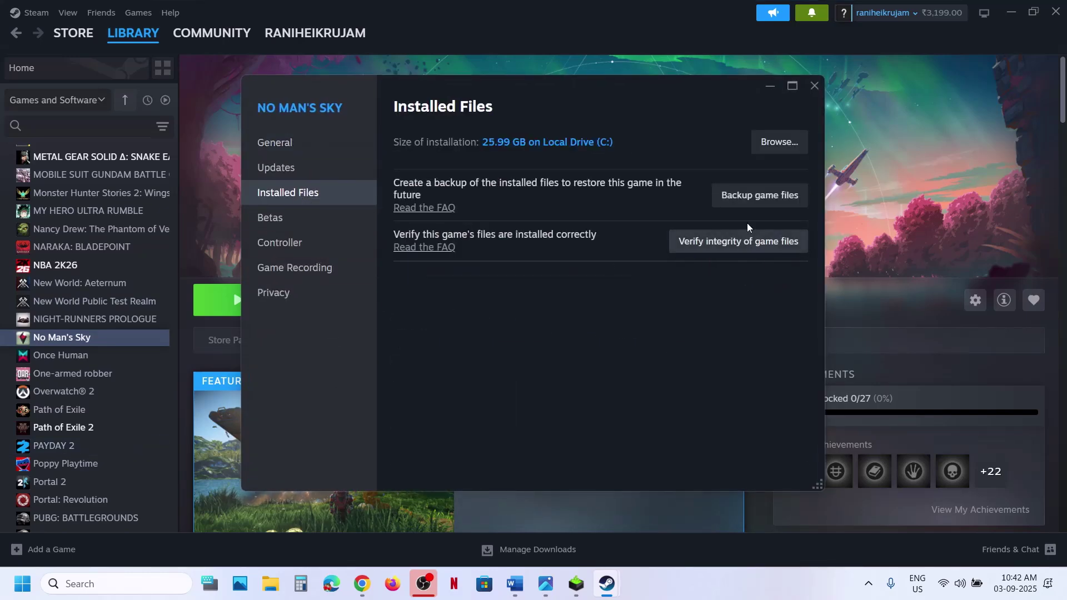
pyautogui.click(814, 86)
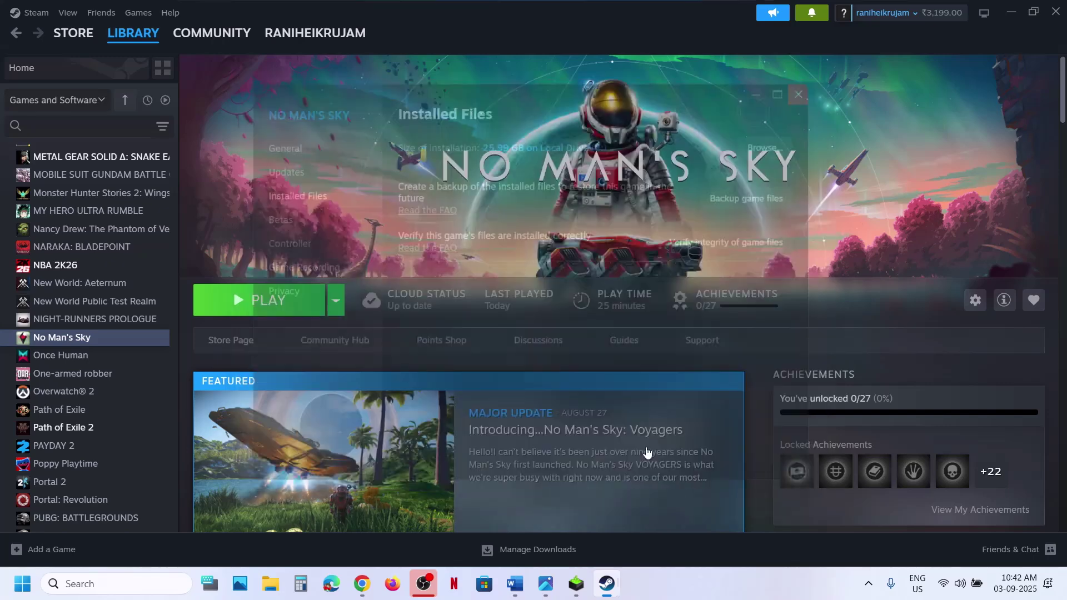
# - Read the next instruction in Word, browse No Man's Sky's local files from Steam and open the Binaries\SETTINGS folder
pyautogui.click(514, 583)
pyautogui.scroll(-3, 435, 417)
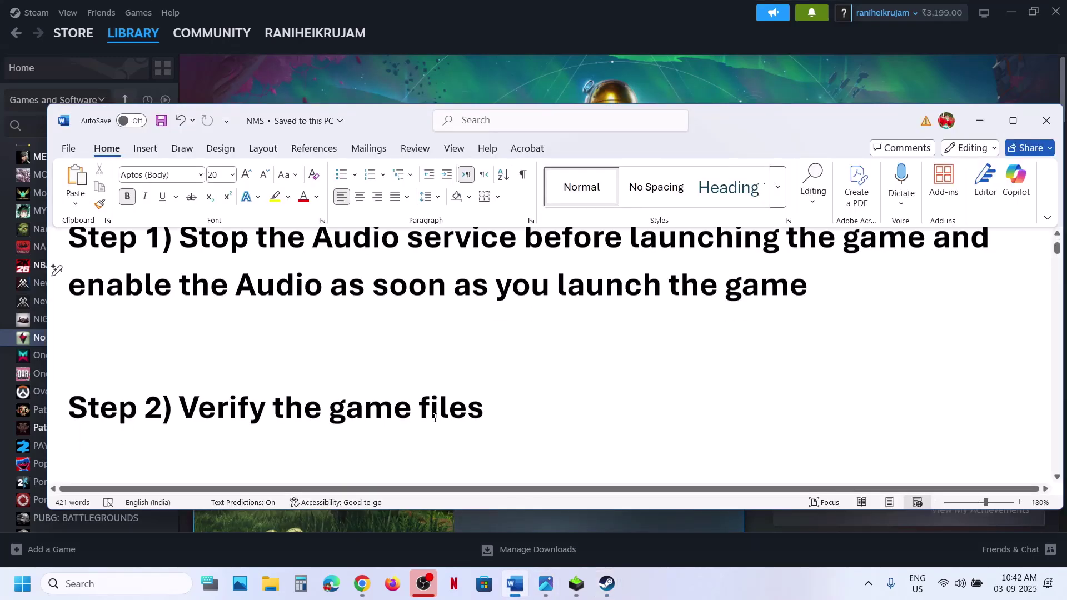
pyautogui.scroll(-3, 435, 417)
pyautogui.moveTo(258, 373); pyautogui.dragTo(702, 393)
pyautogui.click(480, 69)
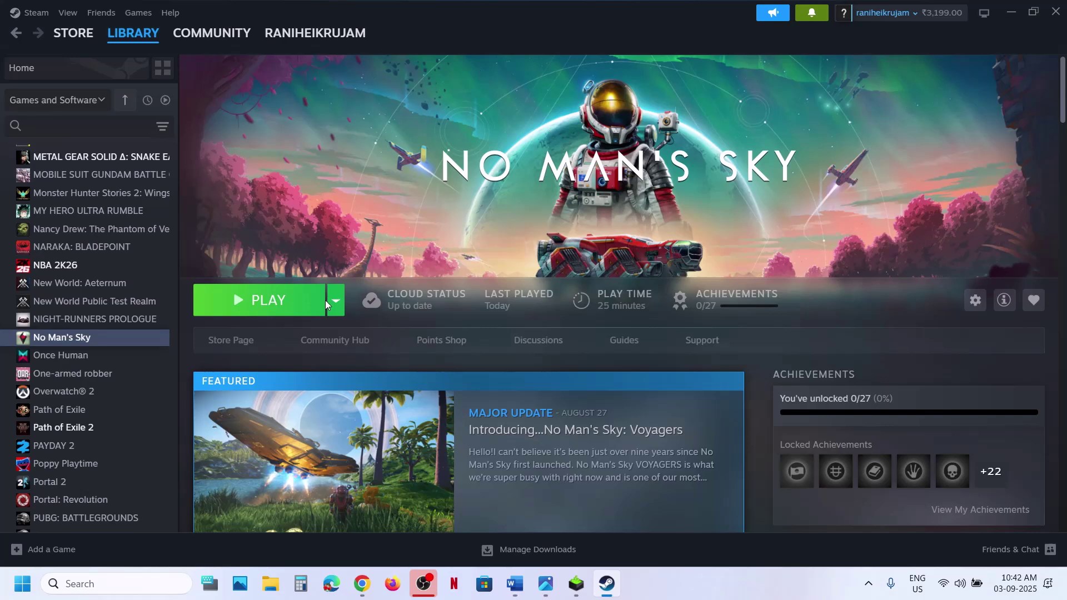
pyautogui.rightClick(98, 336)
pyautogui.moveTo(130, 420)
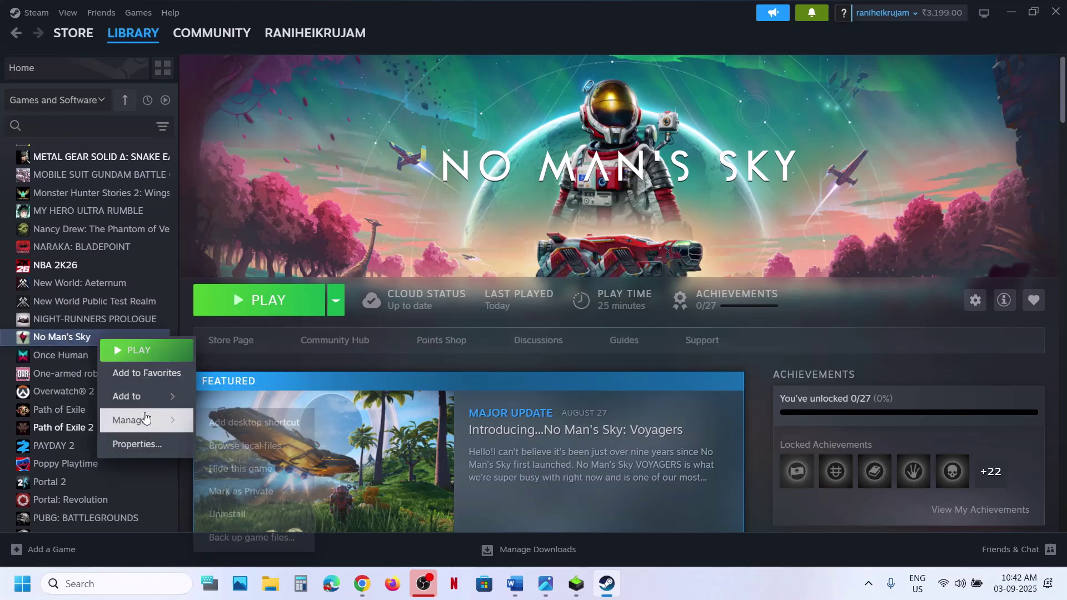
pyautogui.click(289, 445)
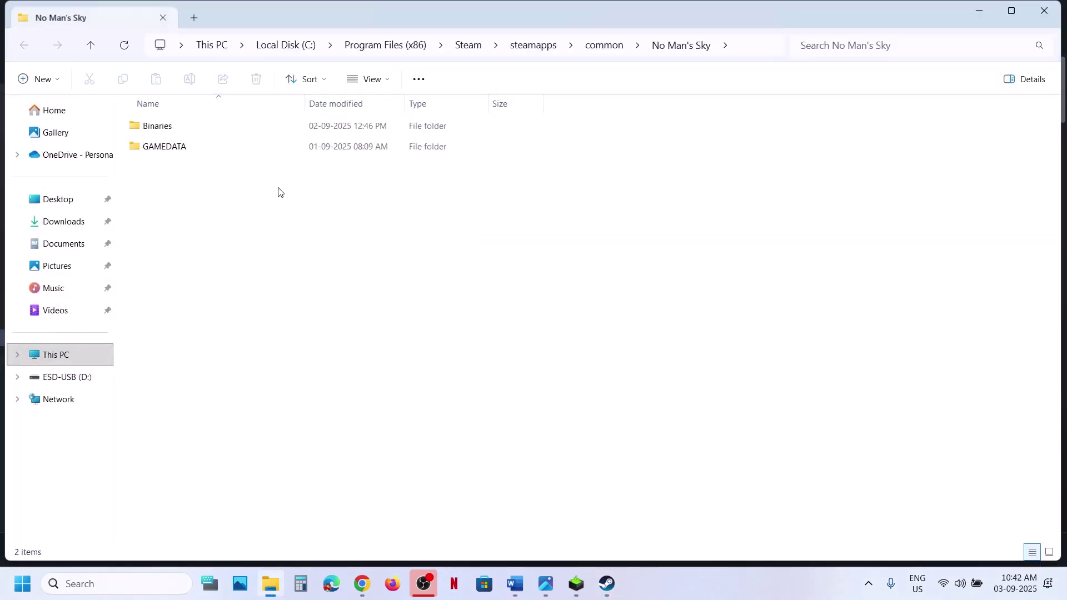
pyautogui.doubleClick(181, 128)
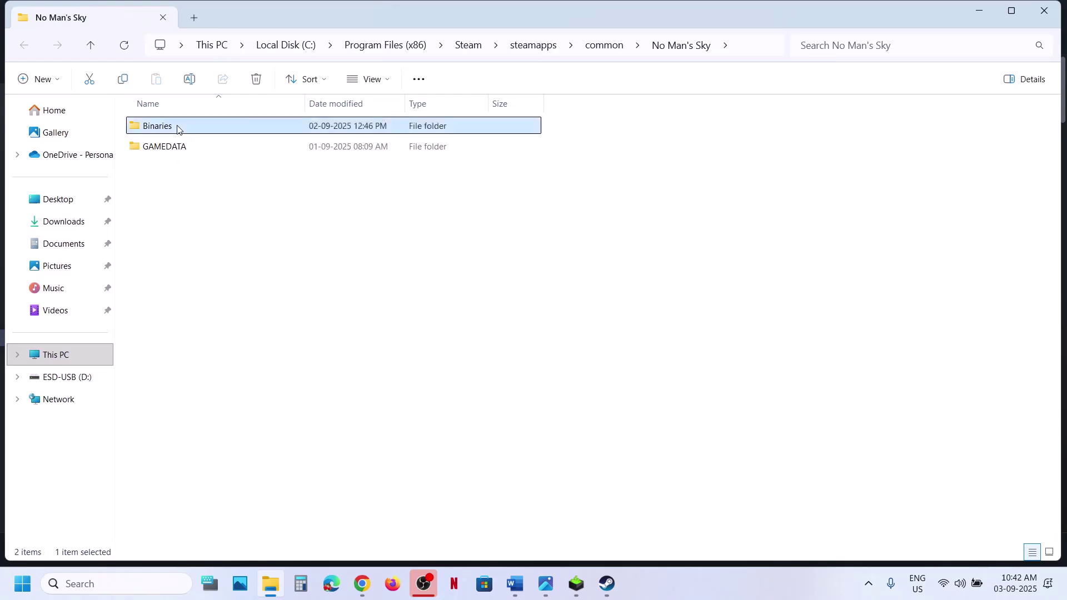
pyautogui.doubleClick(176, 129)
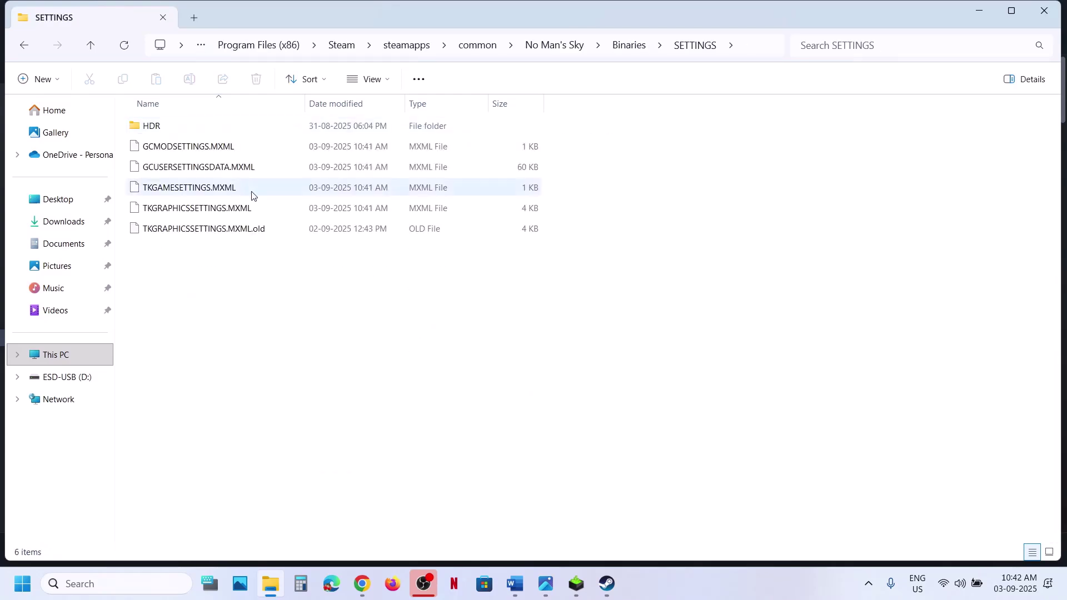
# - Delete the TKGRAPHICSSETTINGS.MXML.old file from the SETTINGS folder
pyautogui.click(210, 214)
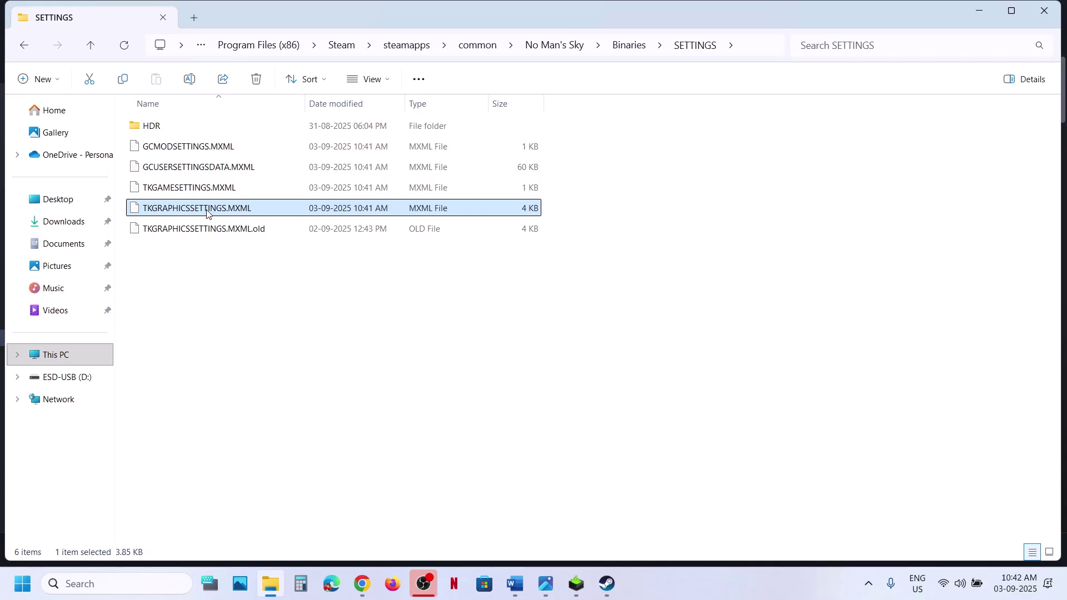
pyautogui.doubleClick(208, 231)
pyautogui.press('Escape')
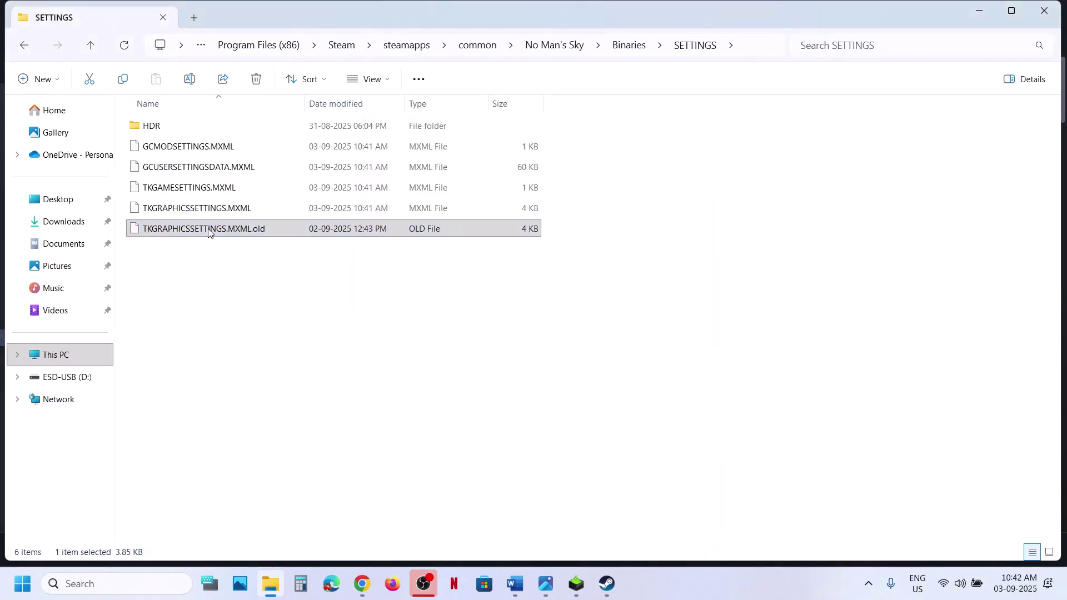
pyautogui.rightClick(209, 232)
pyautogui.click(395, 248)
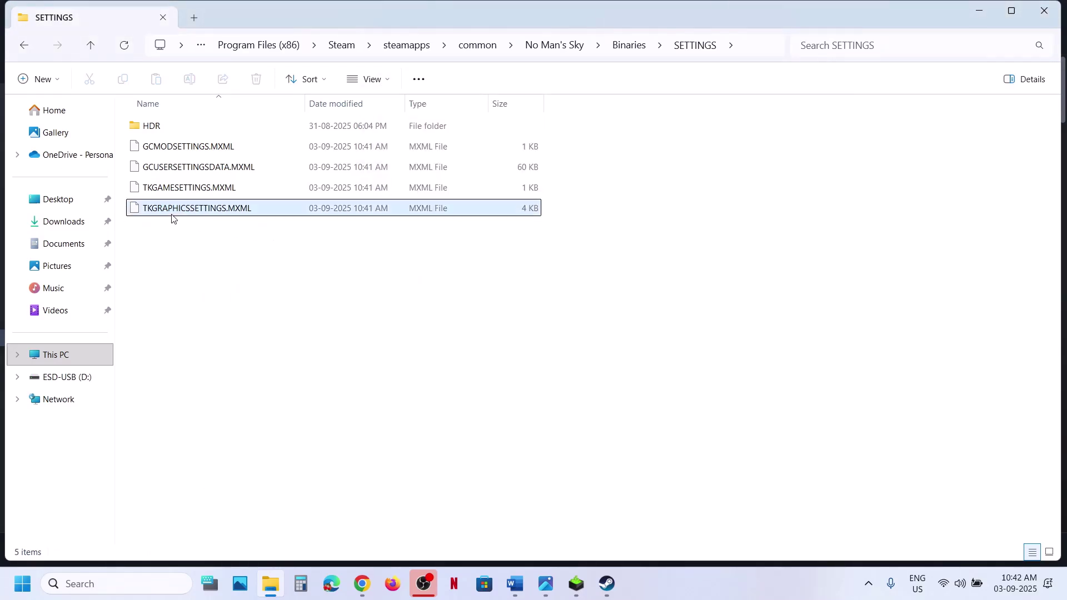
# - Open TKGRAPHICSSETTINGS.MXML in Notepad, make sure the FullScreen value is false, then save and close the file
pyautogui.click(228, 215)
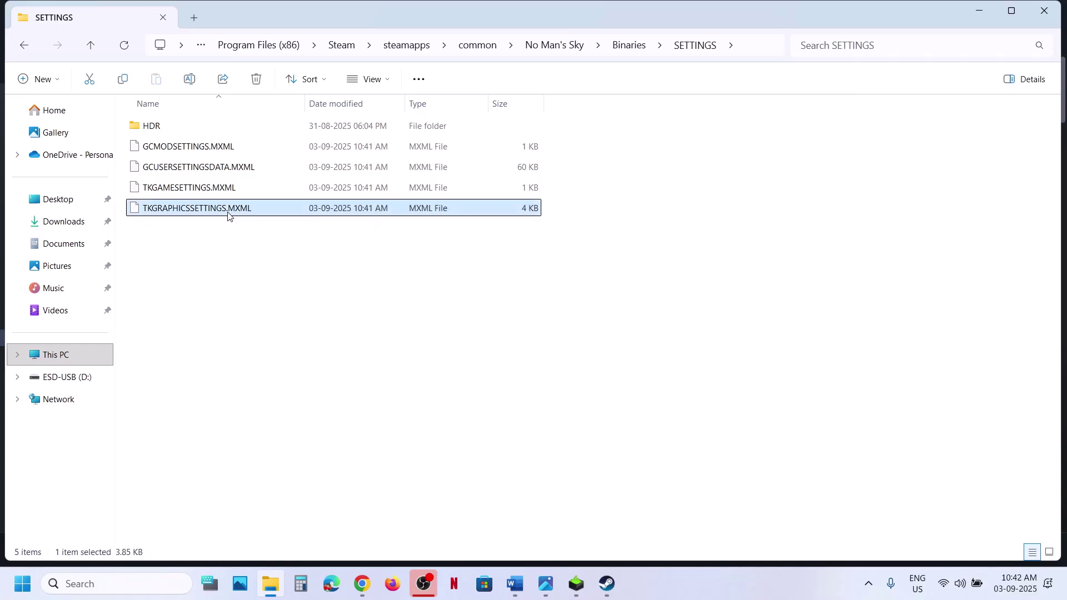
pyautogui.rightClick(228, 215)
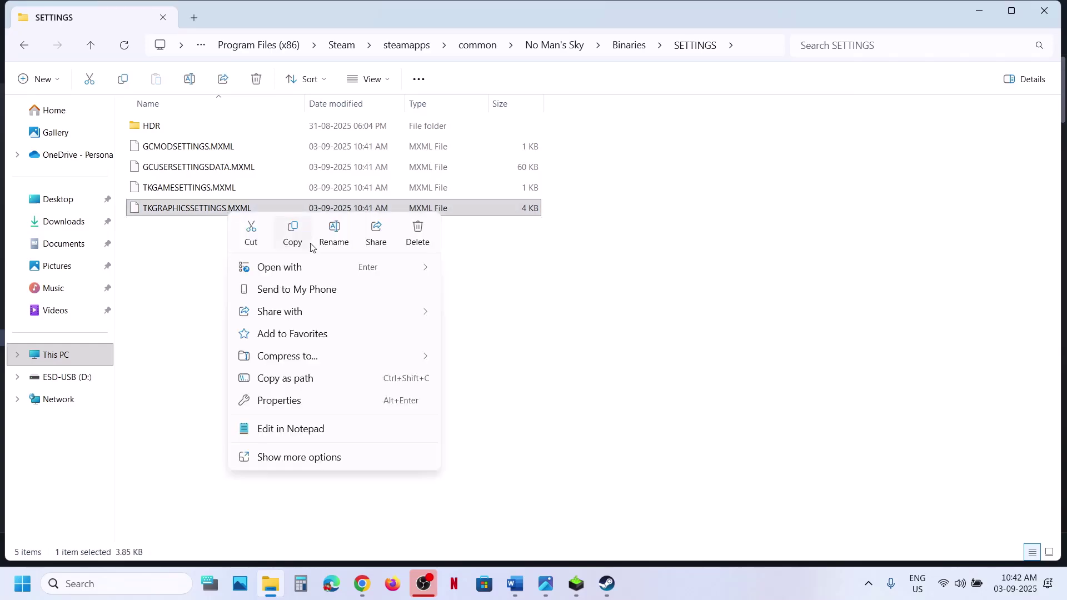
pyautogui.moveTo(321, 271)
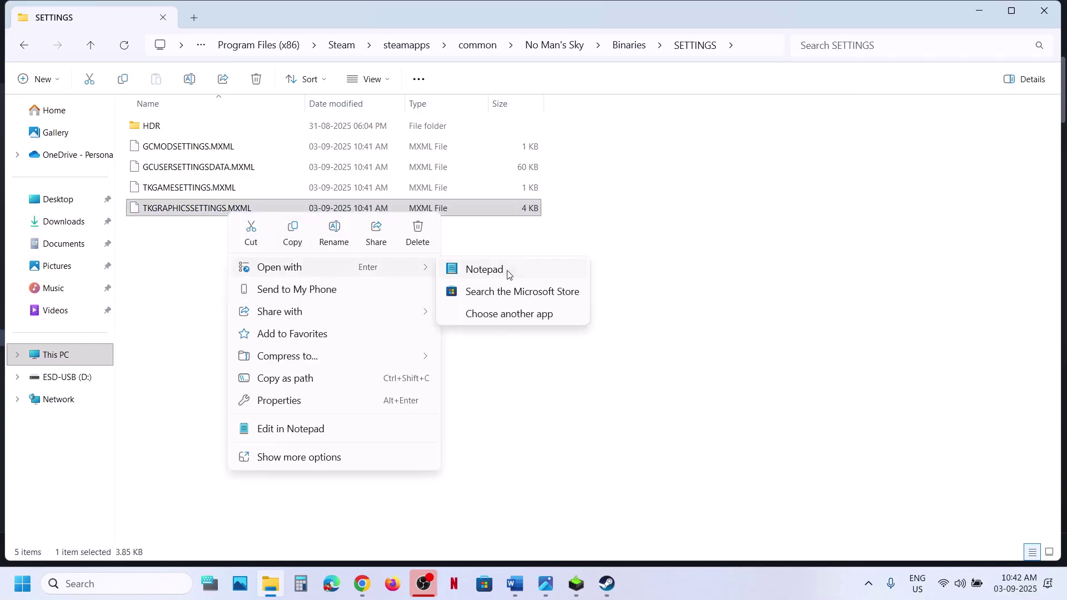
pyautogui.click(508, 275)
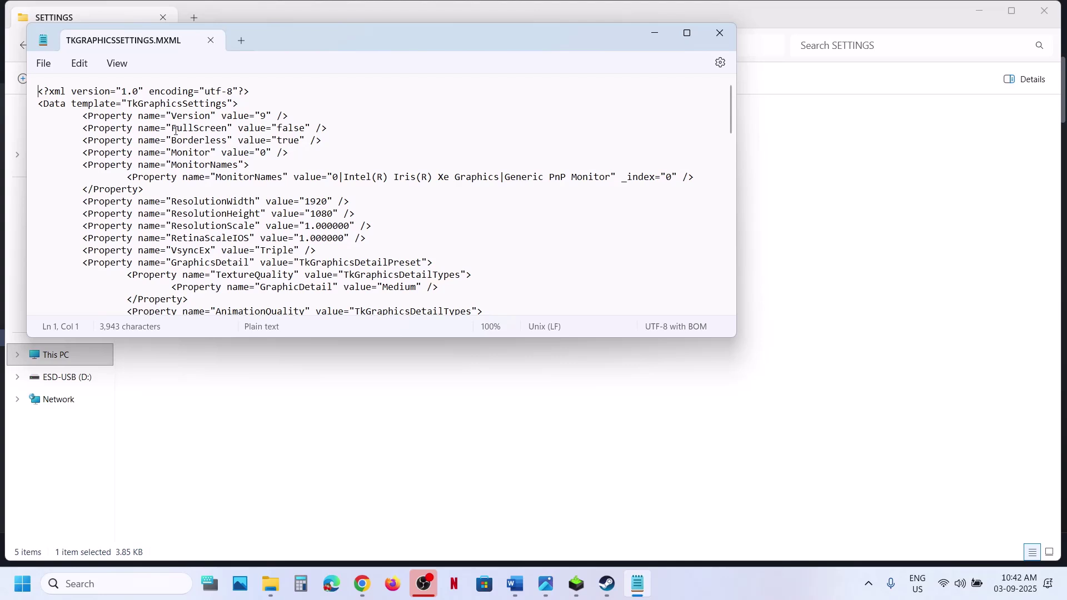
pyautogui.moveTo(175, 130); pyautogui.dragTo(313, 130)
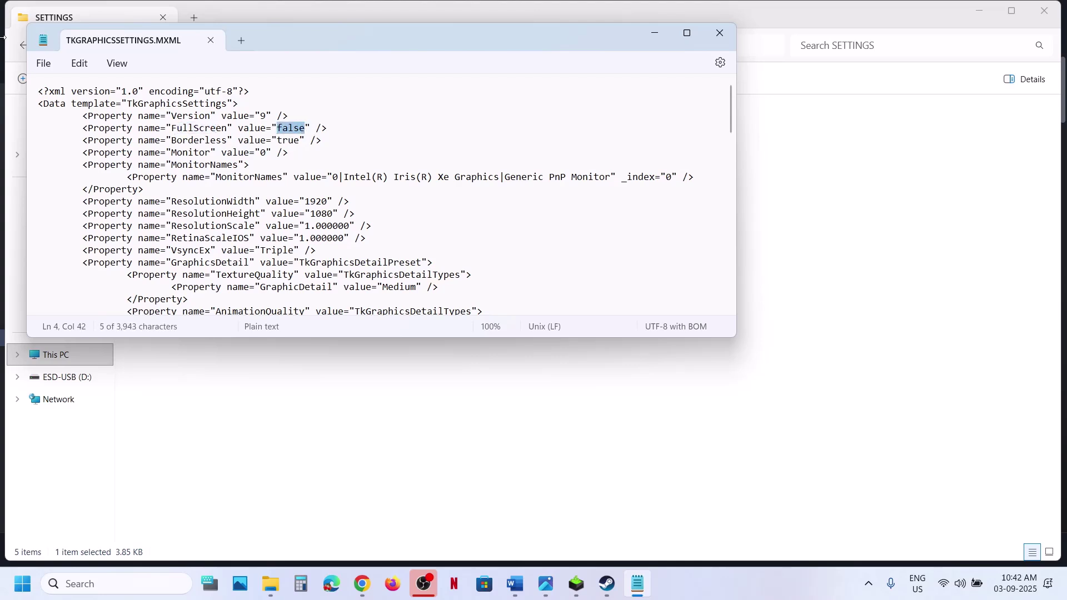
pyautogui.click(43, 63)
pyautogui.click(59, 200)
pyautogui.click(721, 35)
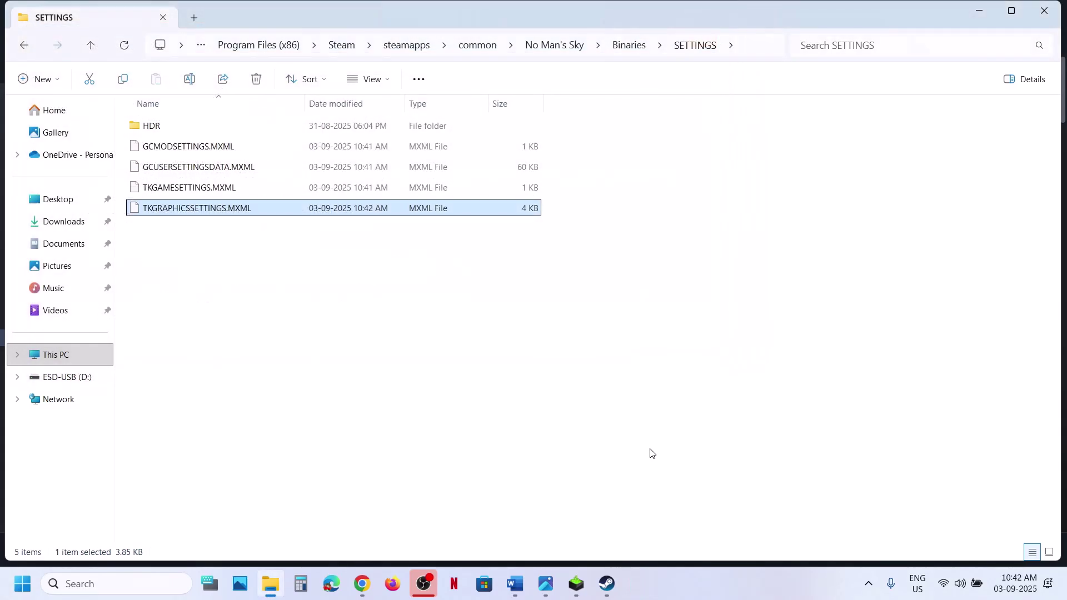
# - Read the Step 4 instruction in Word and rename TKGRAPHICSSETTINGS.MXML to TKGRAPHICSSETTINGS.MXML.old, accepting the extension change
pyautogui.click(518, 592)
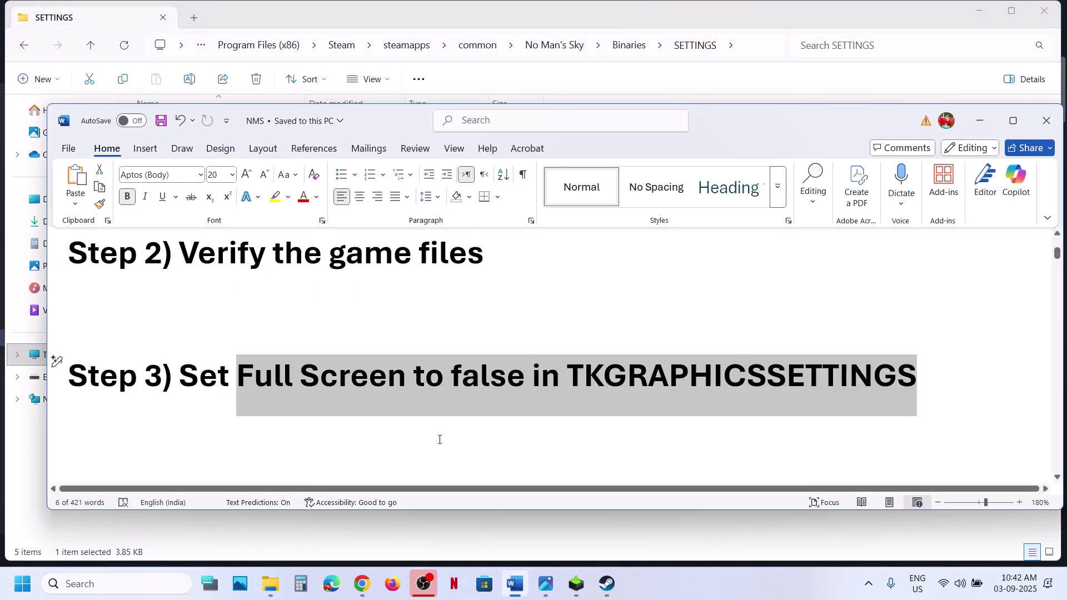
pyautogui.scroll(-3, 438, 440)
pyautogui.moveTo(179, 391); pyautogui.dragTo(805, 395)
pyautogui.click(693, 20)
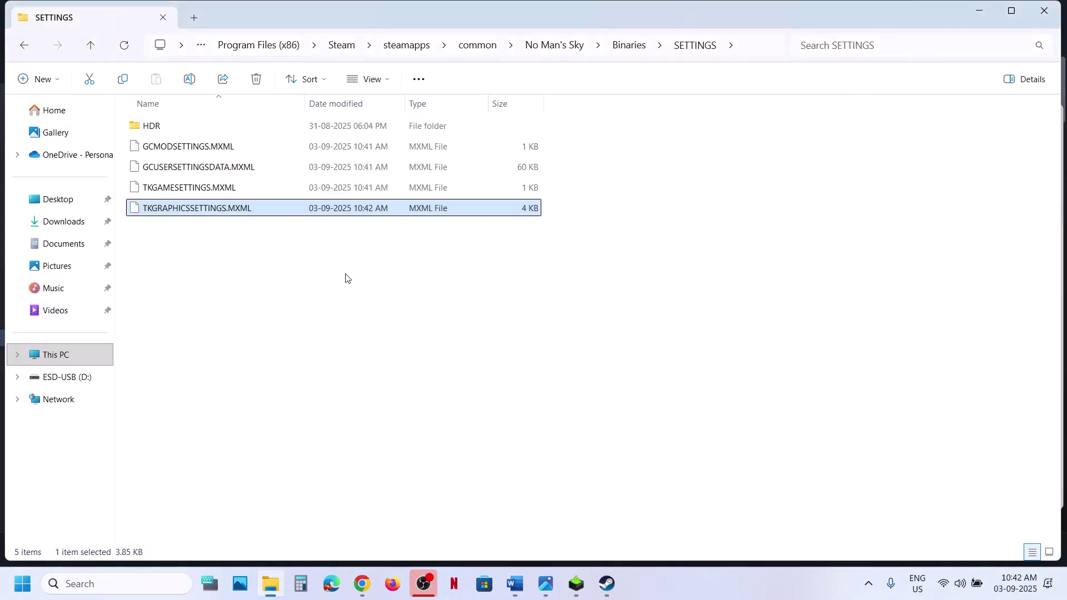
pyautogui.rightClick(214, 211)
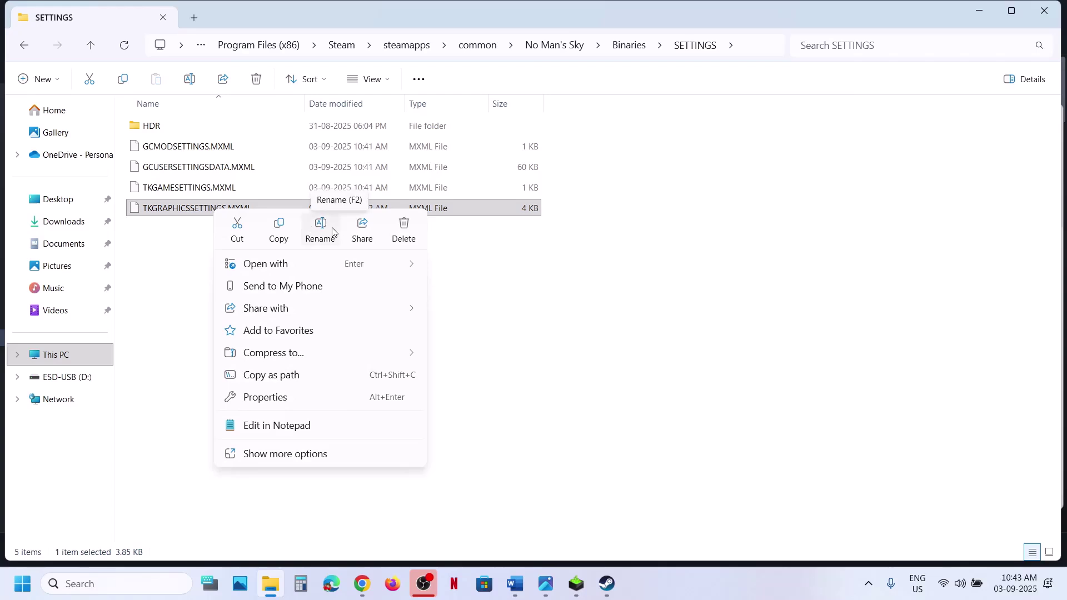
pyautogui.click(326, 231)
pyautogui.click(262, 213)
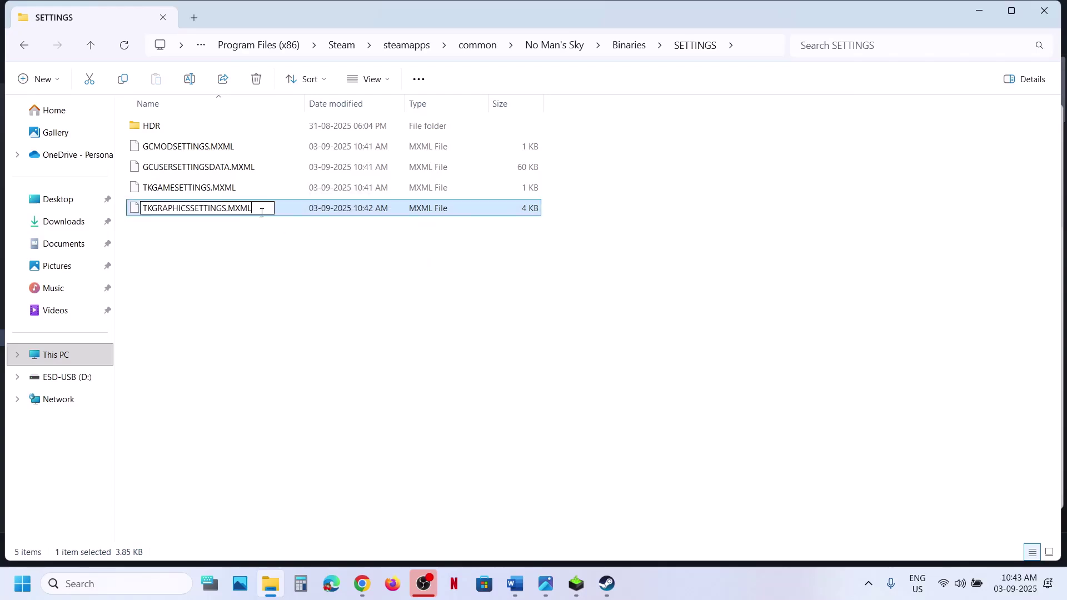
pyautogui.write('.old')
pyautogui.press('Return')
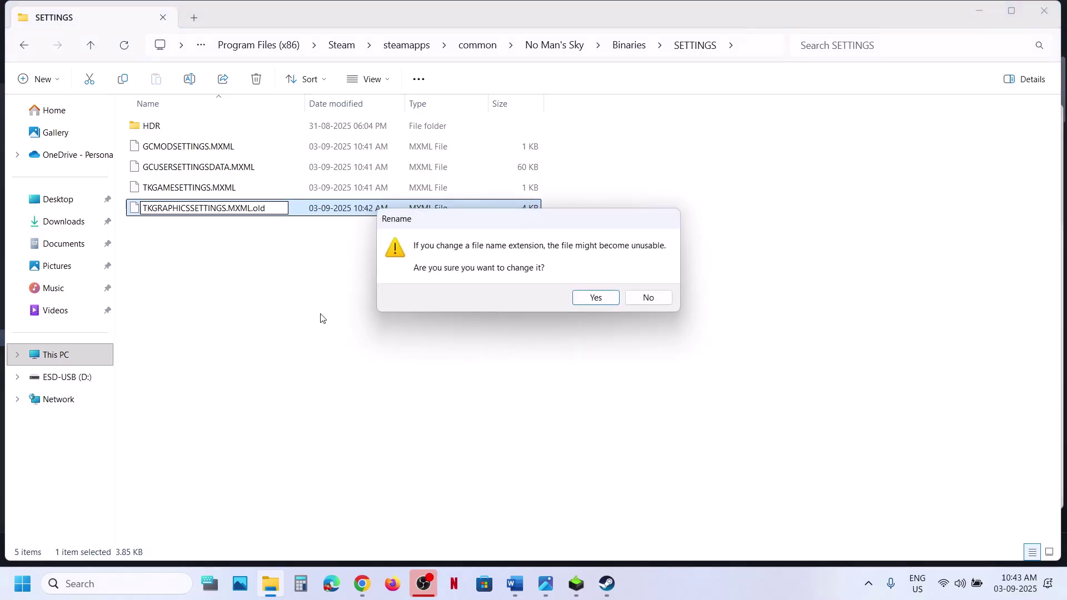
pyautogui.click(595, 298)
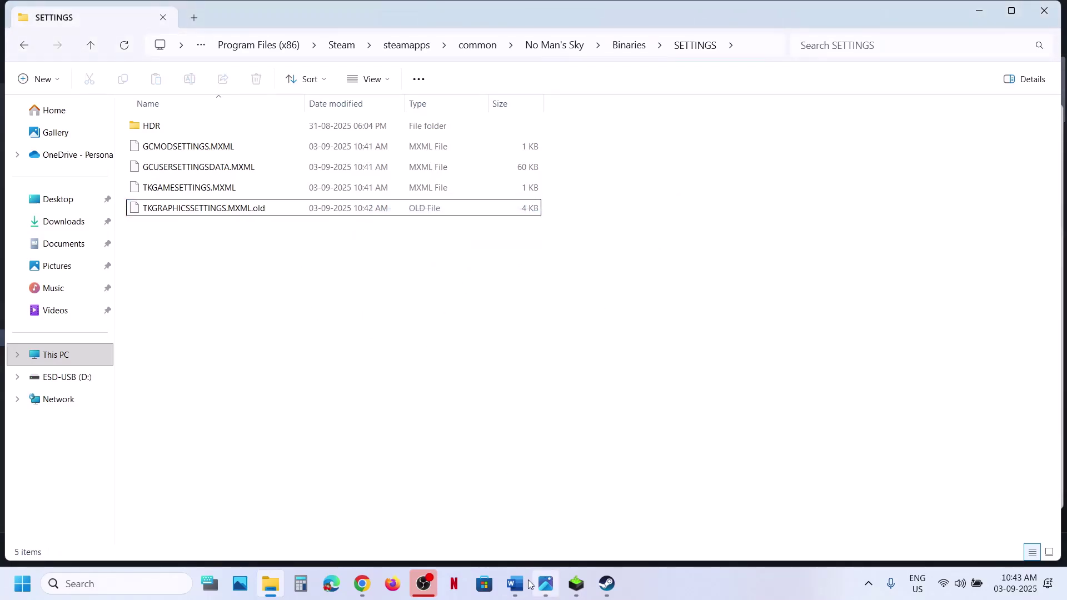
# - Read the Step 5 instruction in Word and open Local Disk (C:) in File Explorer
pyautogui.moveTo(528, 584)
pyautogui.click(514, 536)
pyautogui.scroll(-2, 356, 388)
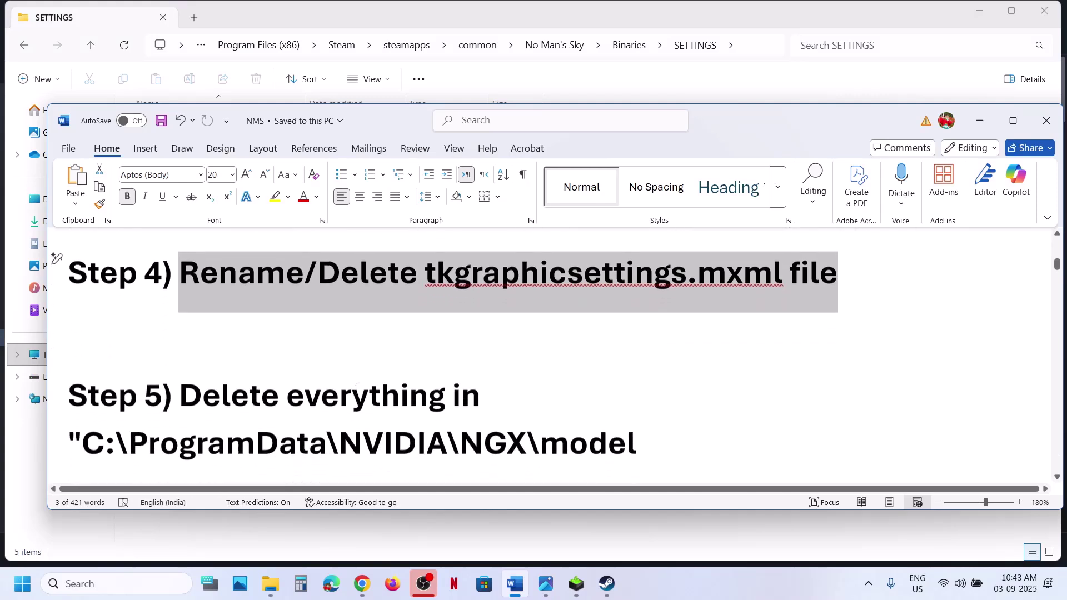
pyautogui.scroll(-2, 355, 388)
pyautogui.moveTo(156, 368); pyautogui.dragTo(636, 375)
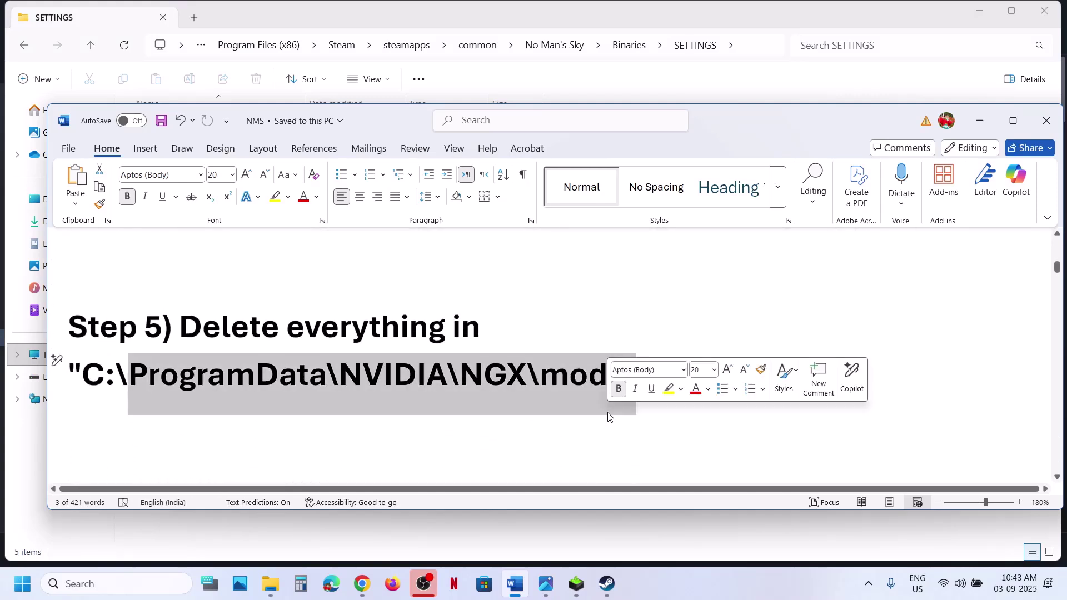
pyautogui.click(279, 586)
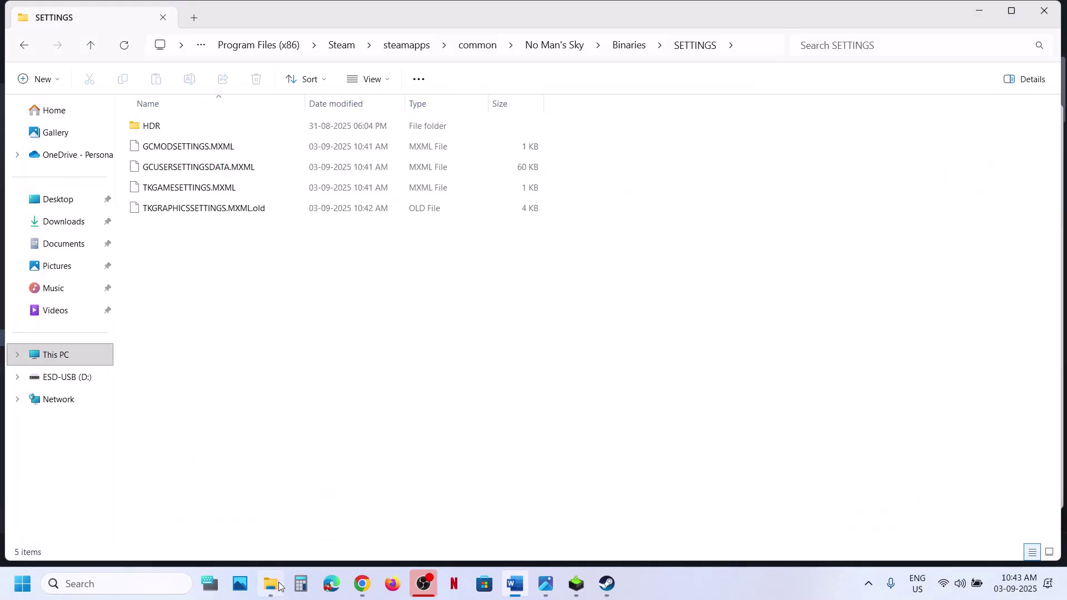
pyautogui.click(68, 355)
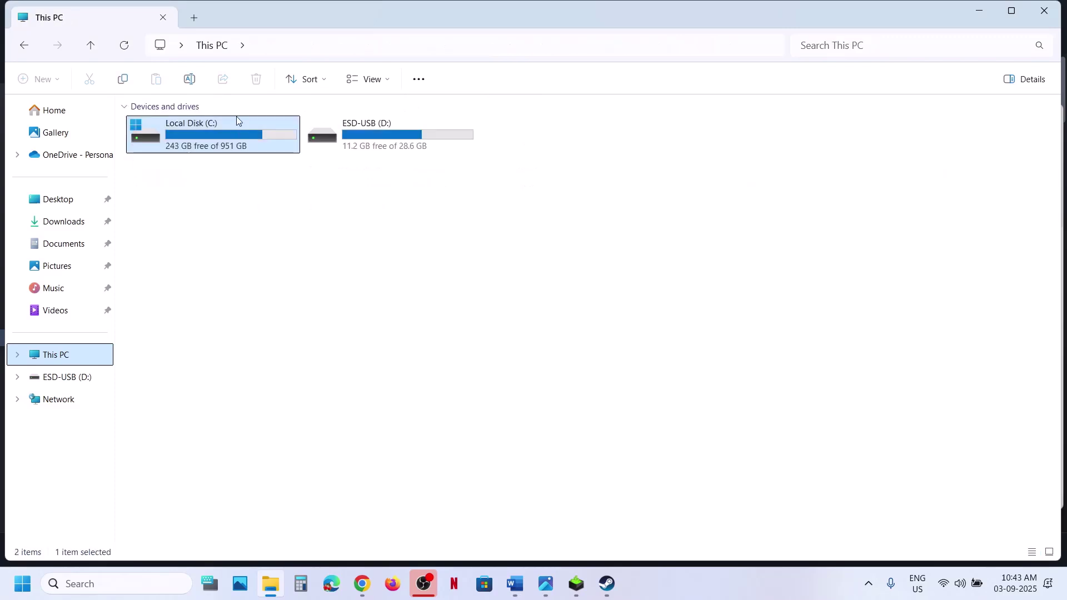
pyautogui.doubleClick(229, 129)
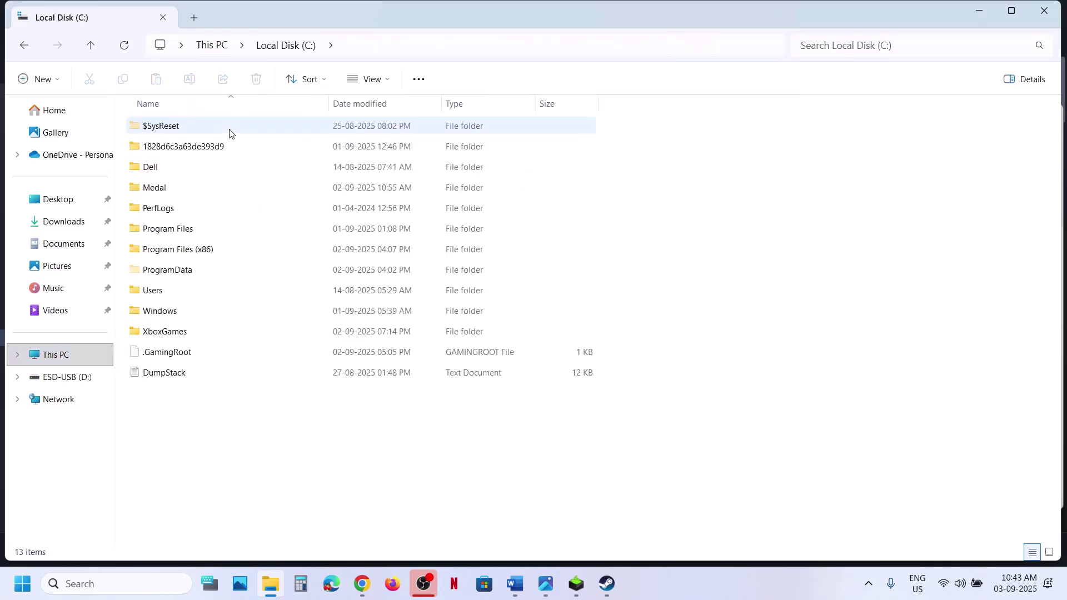
# - Check the Hidden items display option and open the ProgramData\NVIDIA\NGX\models folder
pyautogui.click(178, 272)
pyautogui.click(387, 80)
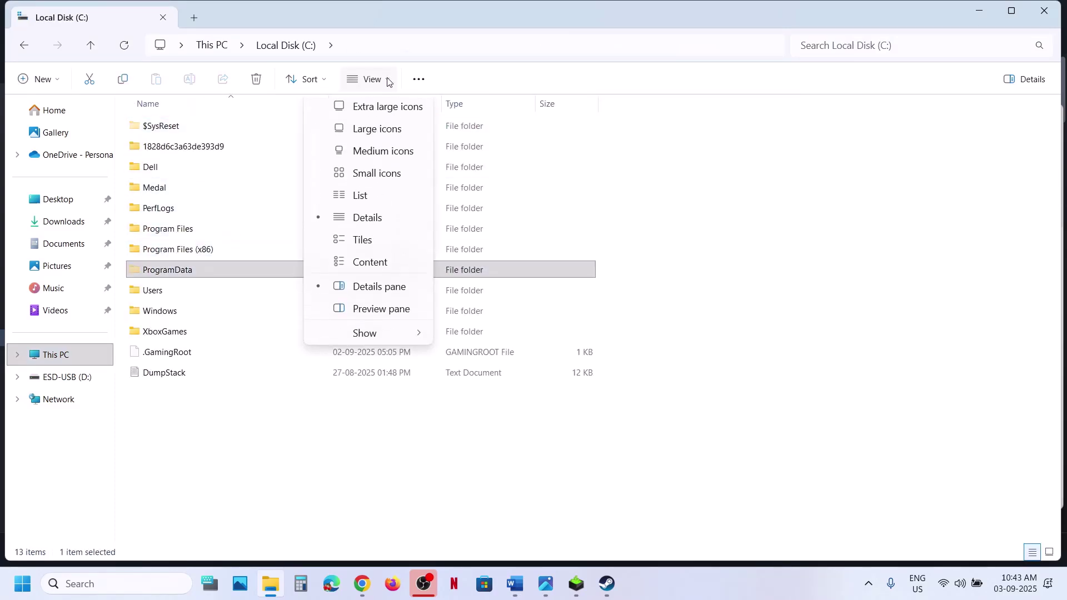
pyautogui.moveTo(376, 340)
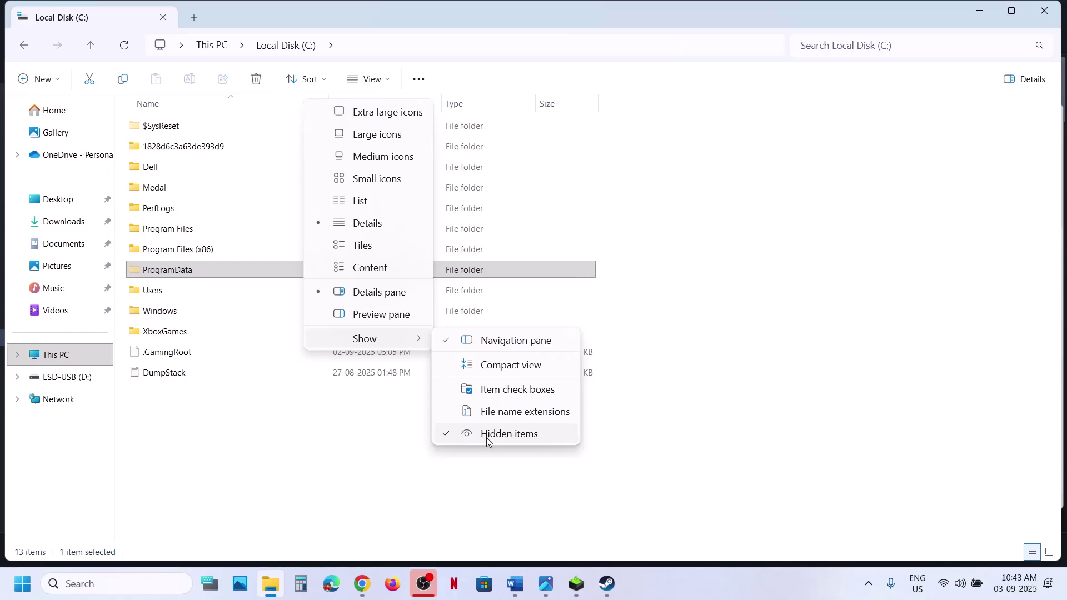
pyautogui.click(198, 278)
pyautogui.doubleClick(198, 278)
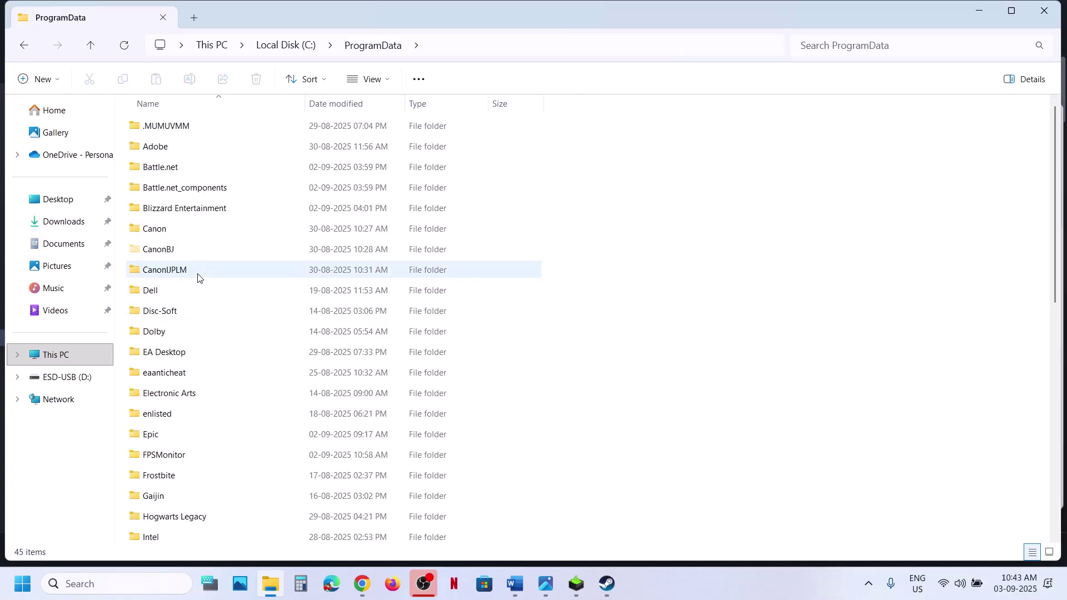
pyautogui.click(198, 284)
pyautogui.press('n')
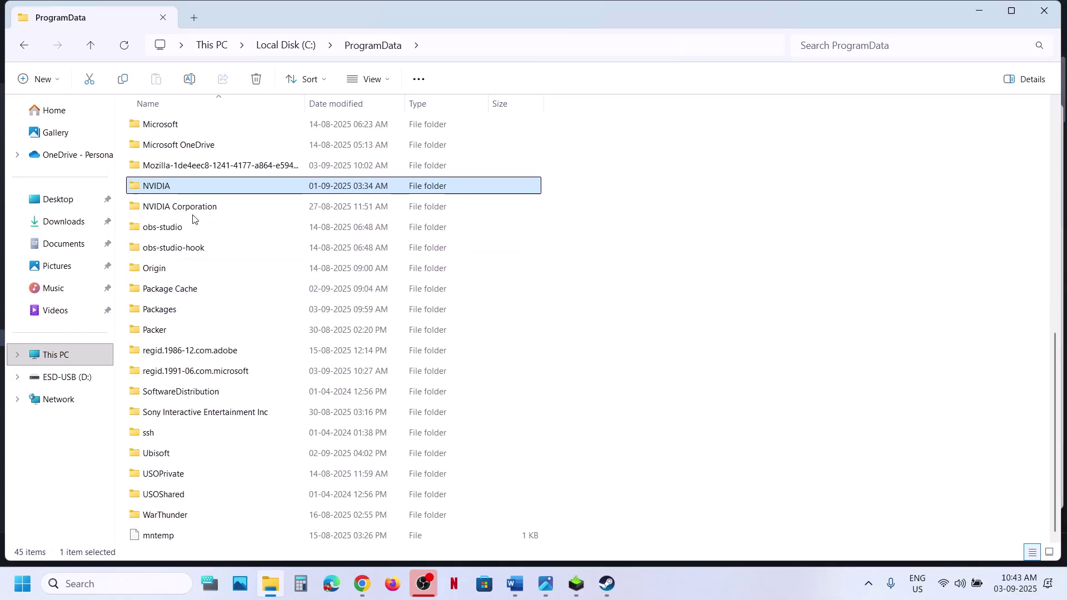
pyautogui.doubleClick(173, 185)
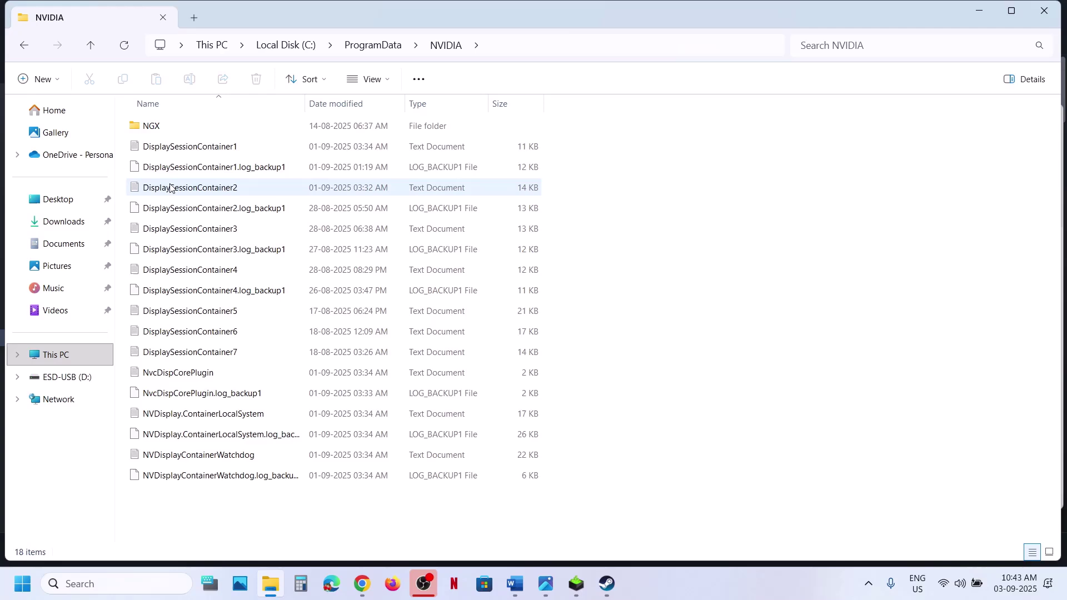
pyautogui.doubleClick(160, 129)
pyautogui.doubleClick(181, 126)
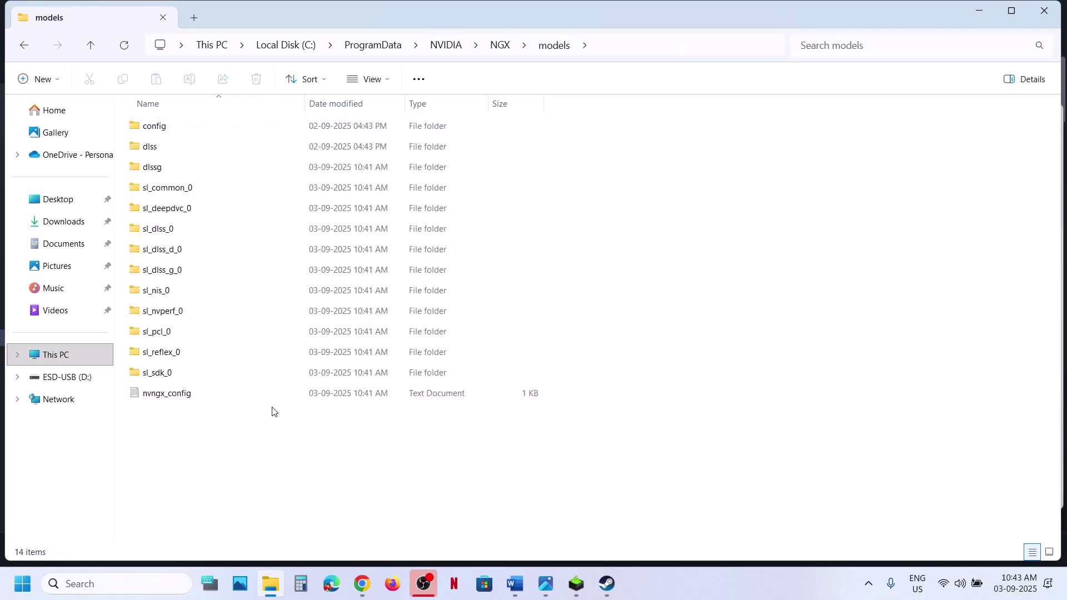
# - Delete all folders and files inside the NGX models folder
pyautogui.moveTo(272, 411); pyautogui.dragTo(129, 118)
pyautogui.rightClick(176, 130)
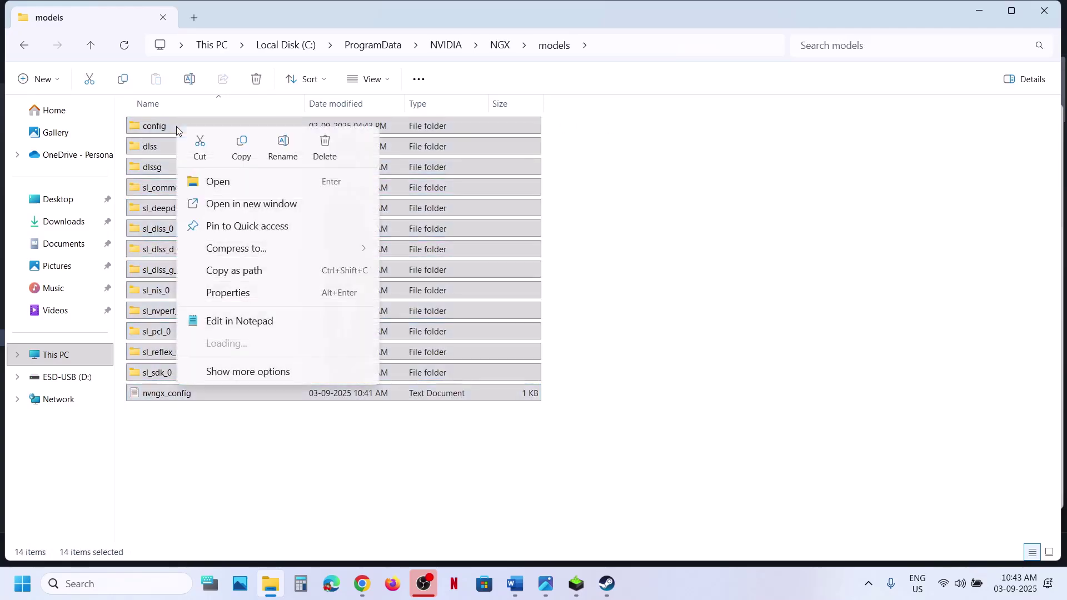
pyautogui.click(325, 146)
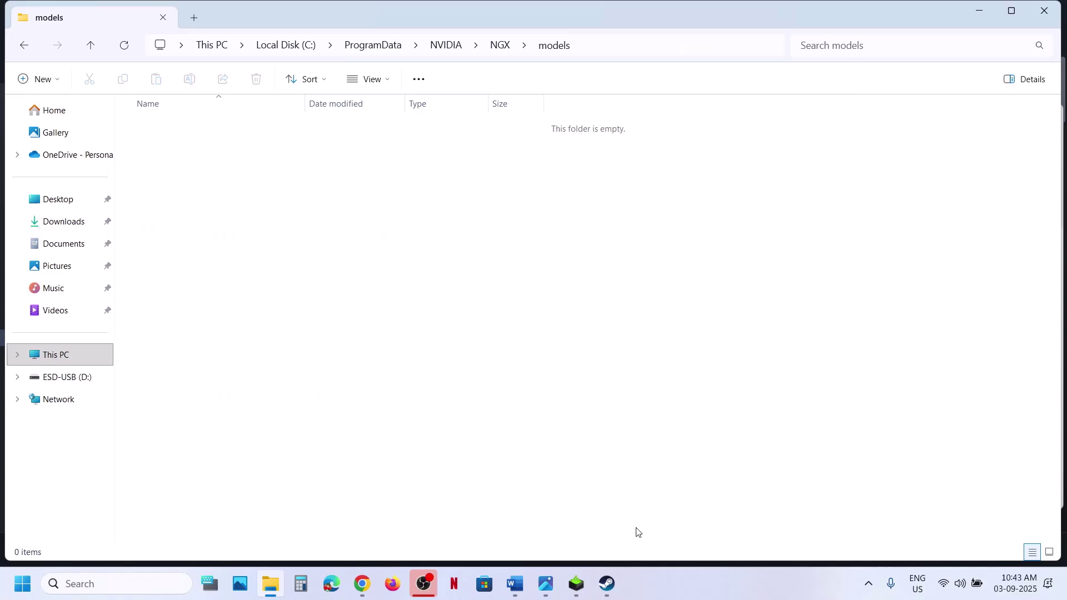
# - Read the Step 6 instruction in Word, browse No Man's Sky's local files from Steam and open the Binaries folder
pyautogui.click(606, 583)
pyautogui.click(512, 588)
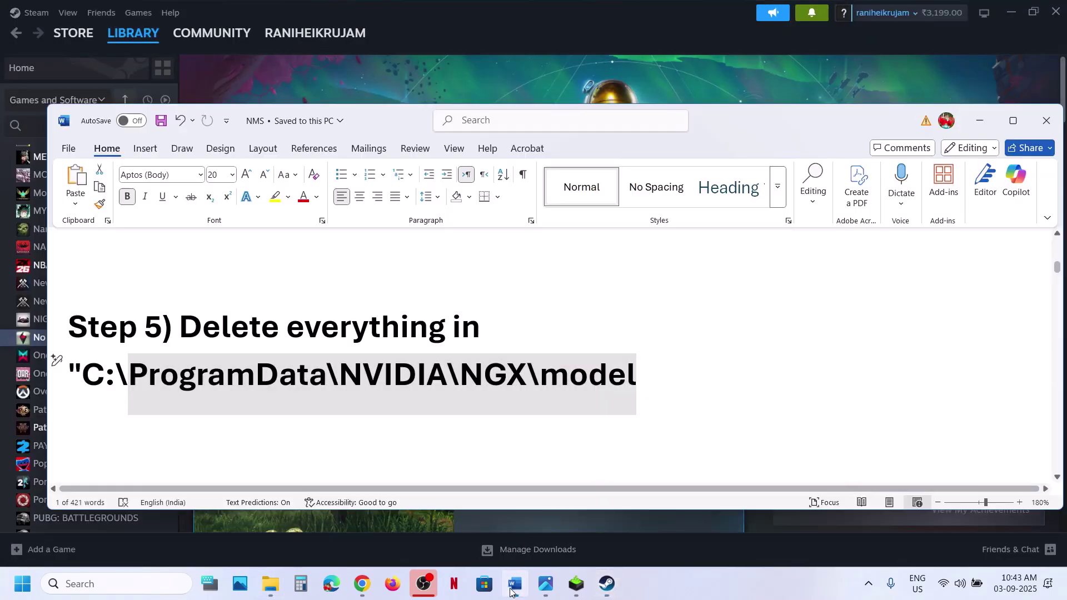
pyautogui.scroll(-2, 353, 371)
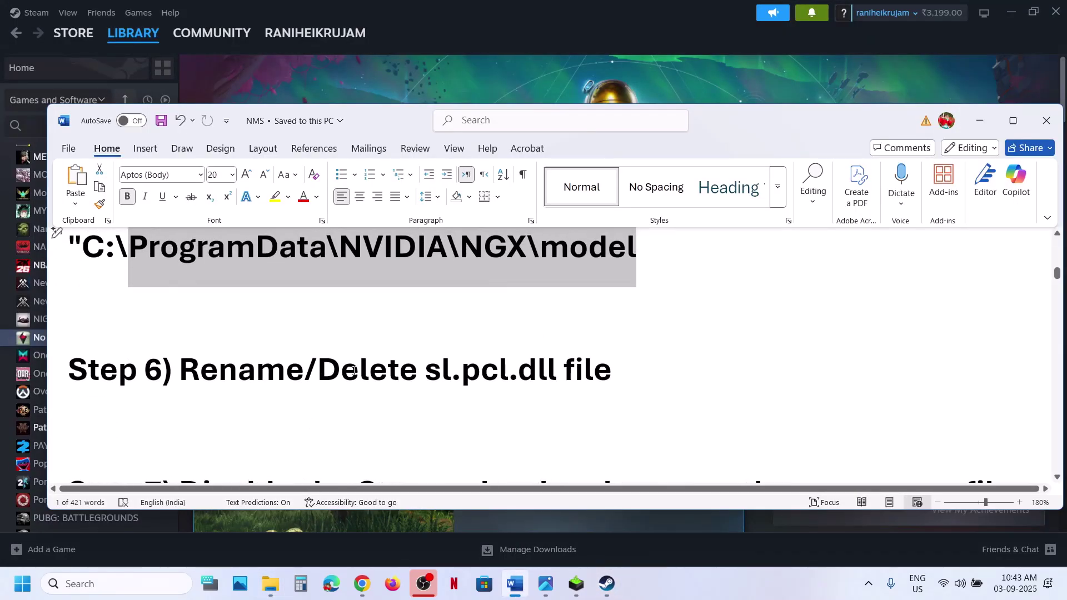
pyautogui.moveTo(353, 371); pyautogui.dragTo(639, 371)
pyautogui.click(435, 82)
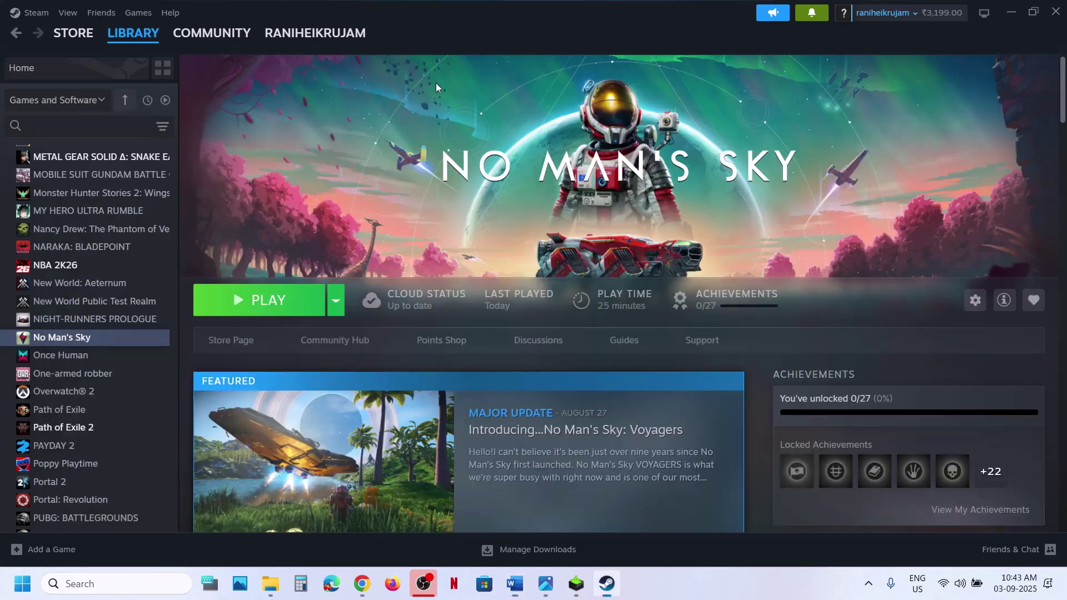
pyautogui.rightClick(113, 338)
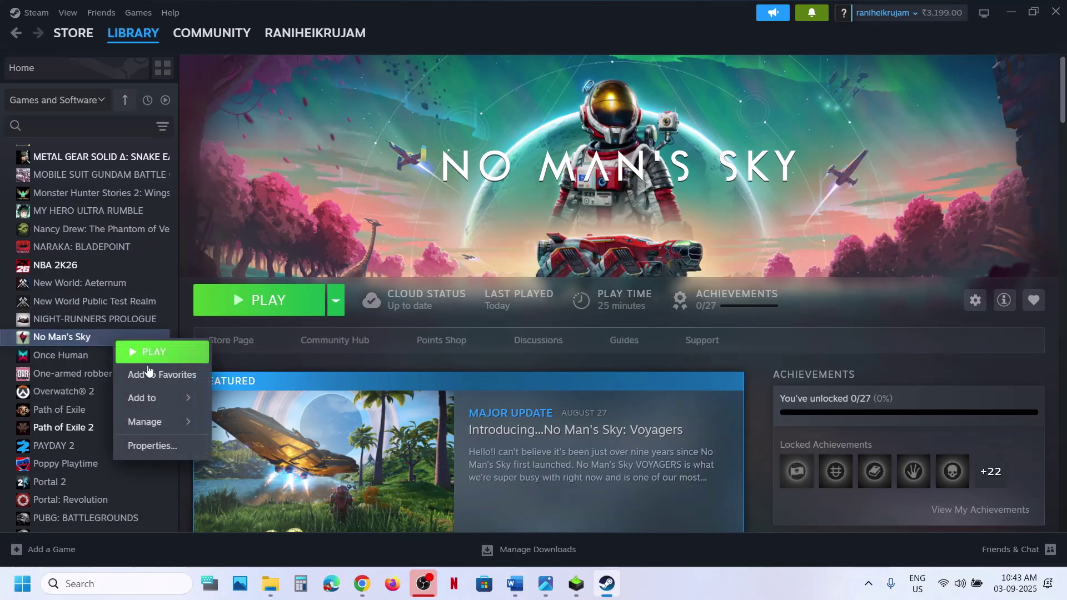
pyautogui.moveTo(156, 418)
pyautogui.click(266, 447)
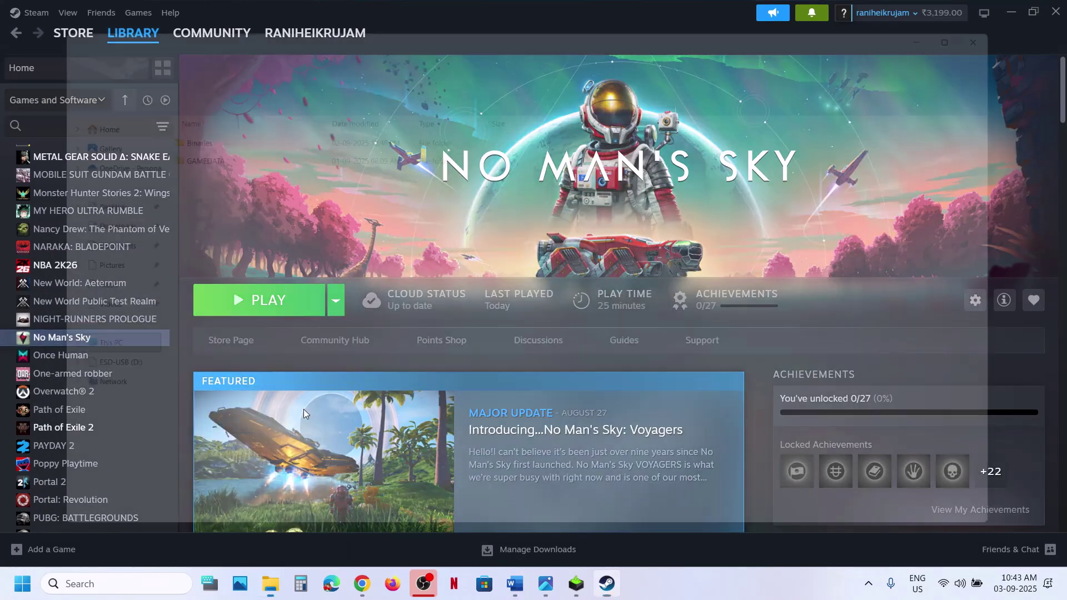
pyautogui.doubleClick(161, 125)
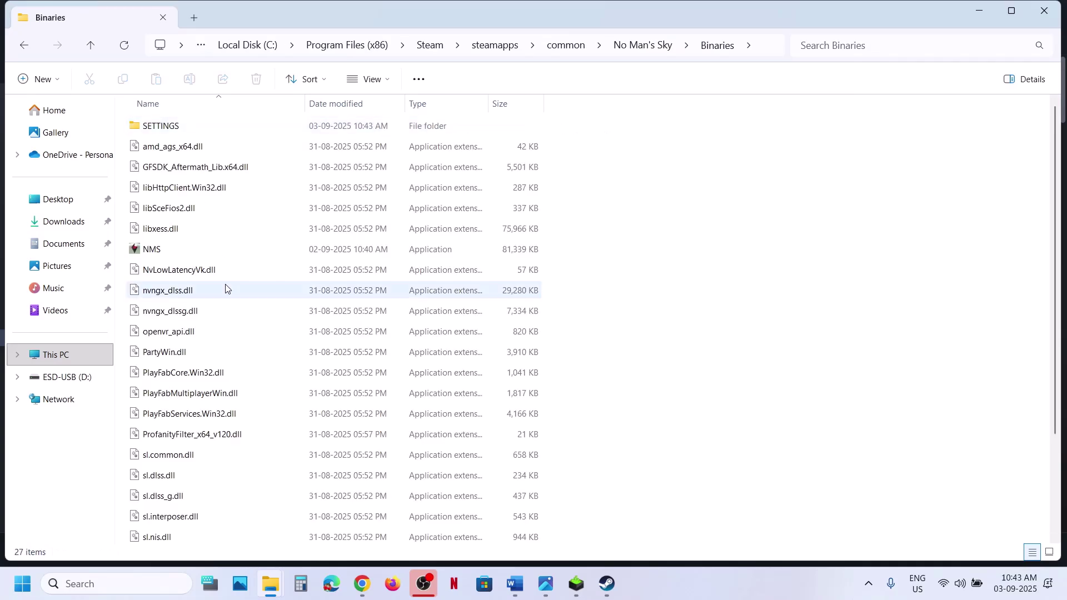
# - Rename sl.pcl.dll.old in the Binaries folder to sl.pcl.dll and accept the extension change
pyautogui.scroll(-2, 225, 287)
pyautogui.scroll(-1, 225, 287)
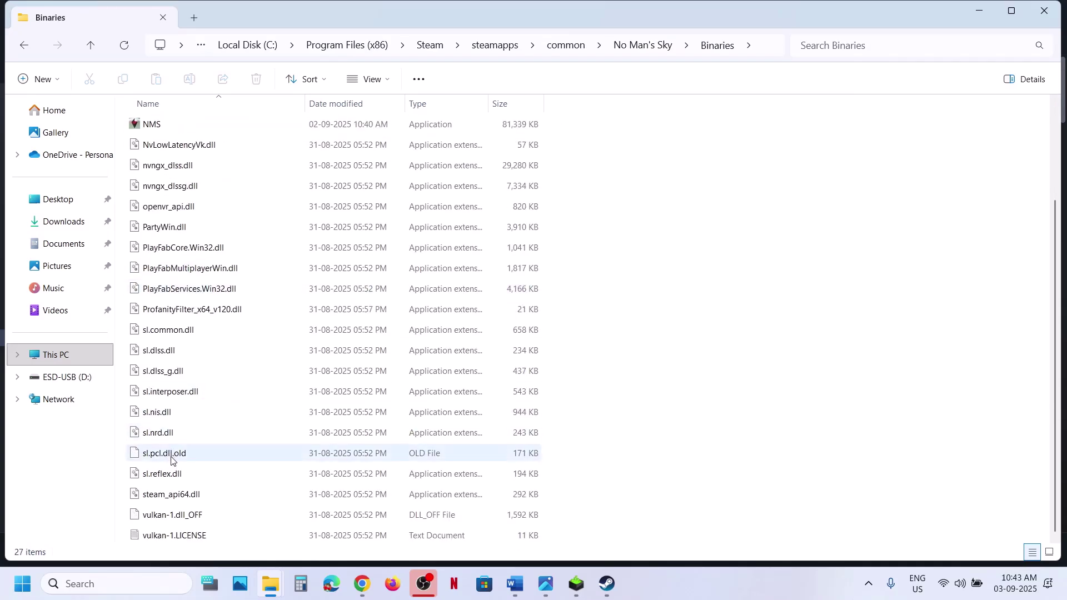
pyautogui.click(171, 456)
pyautogui.rightClick(172, 456)
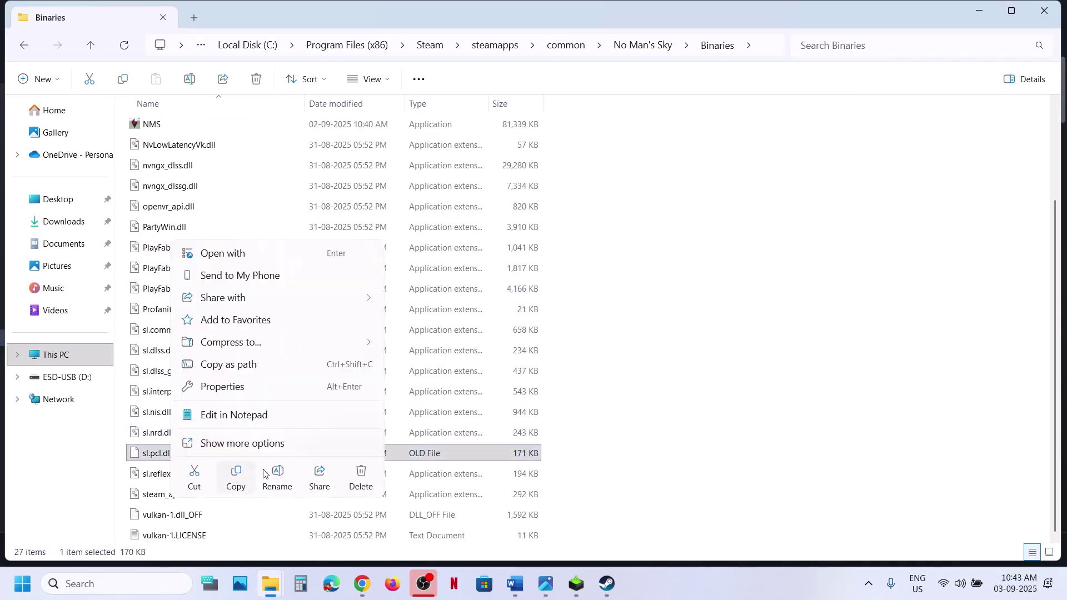
pyautogui.click(278, 470)
pyautogui.click(193, 454)
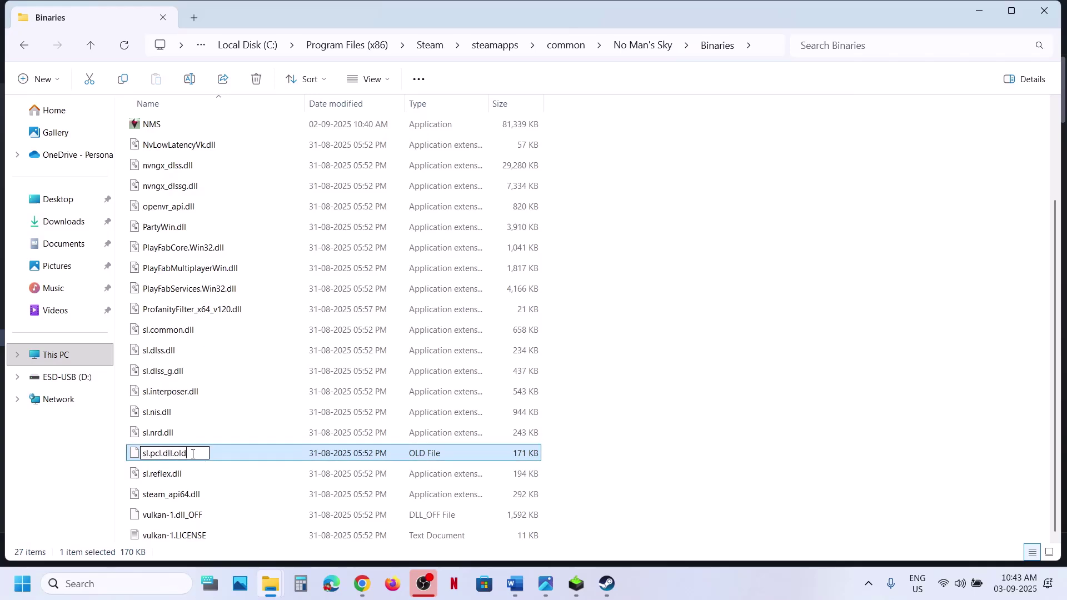
pyautogui.press('BackSpace')
pyautogui.press('BackSpace')
pyautogui.press('BackSpace')
pyautogui.press('Return')
pyautogui.click(588, 297)
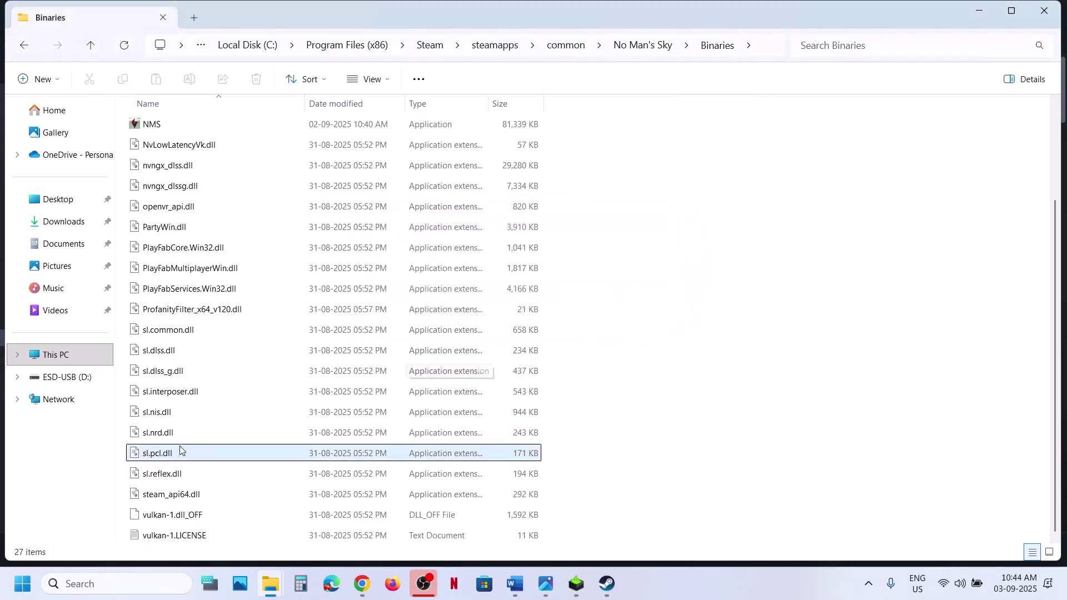
# - Rename sl.pcl.dll in the Binaries folder to sl.pcl.dll.old and accept the extension change
pyautogui.click(165, 457)
pyautogui.rightClick(167, 457)
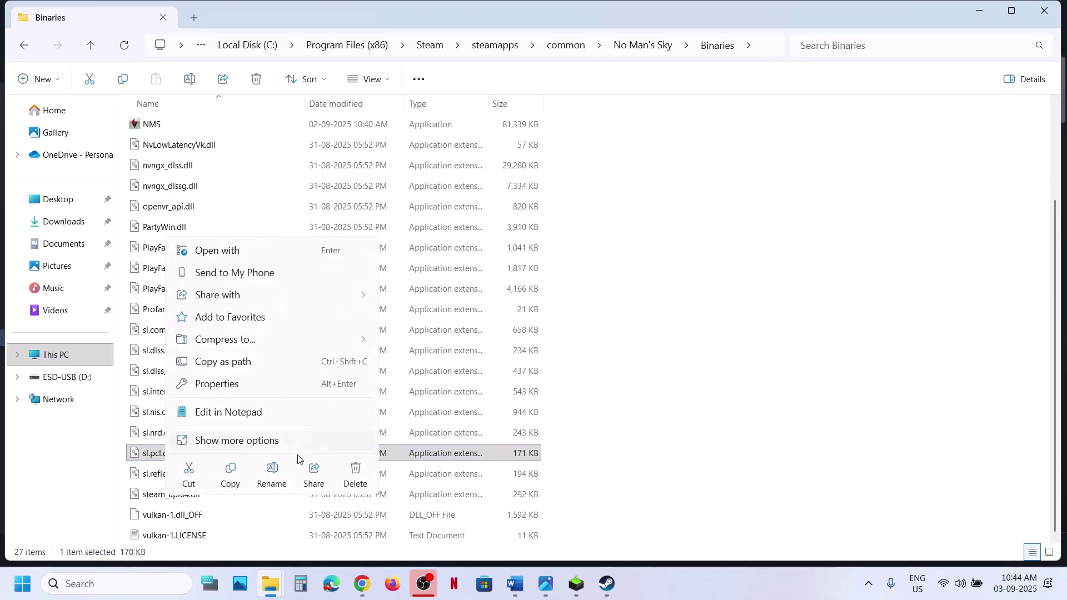
pyautogui.click(278, 472)
pyautogui.click(187, 456)
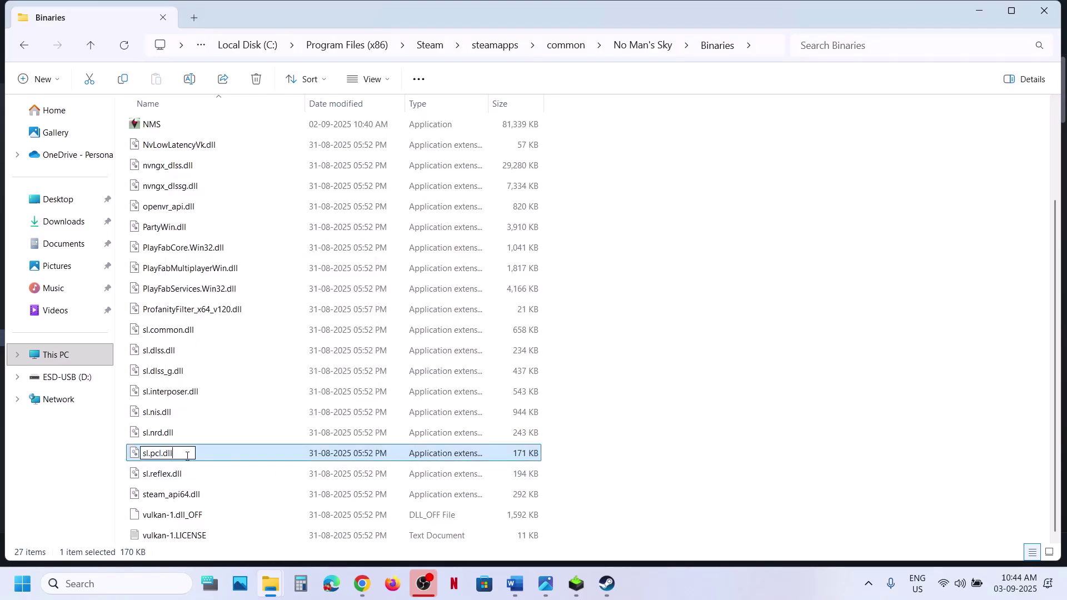
pyautogui.write('.old')
pyautogui.click(705, 445)
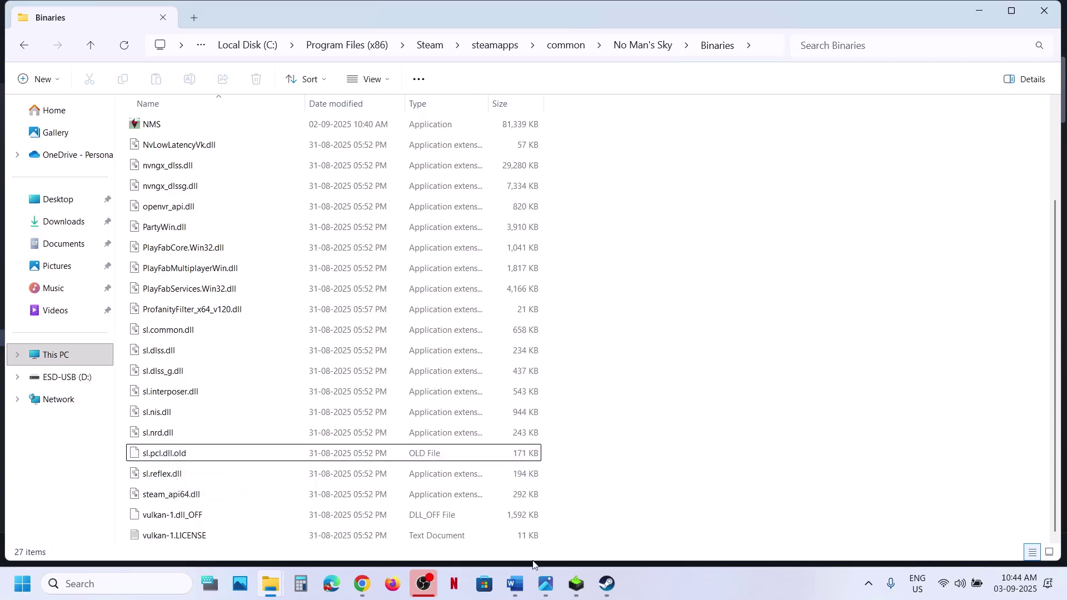
# - Switch to the Word document and read the Step 7 instruction on Steam Cloud and save game files, including its warning
pyautogui.click(607, 584)
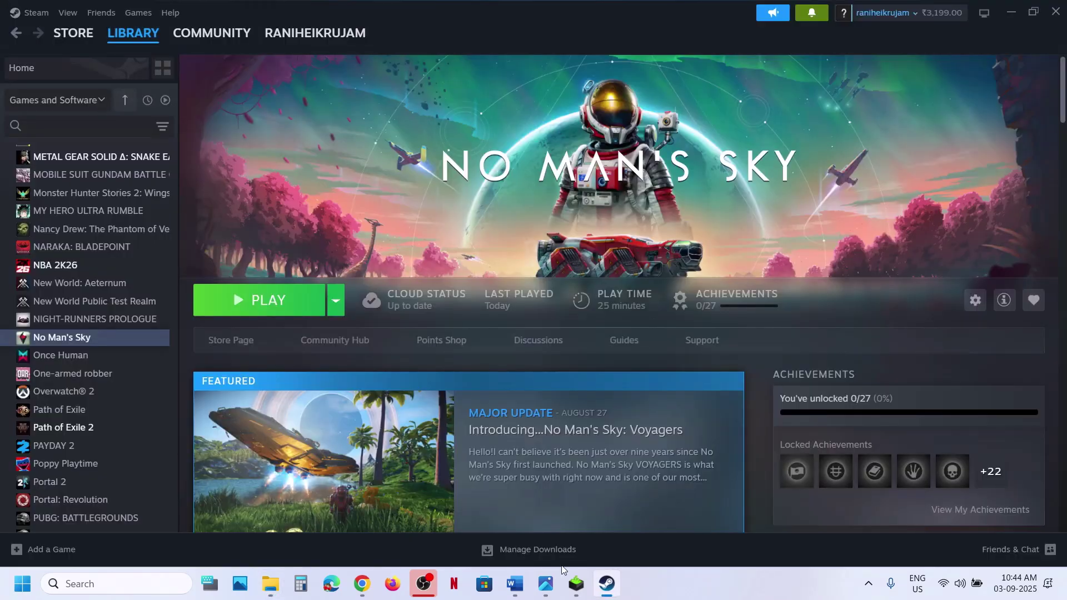
pyautogui.click(522, 588)
pyautogui.scroll(-3, 361, 402)
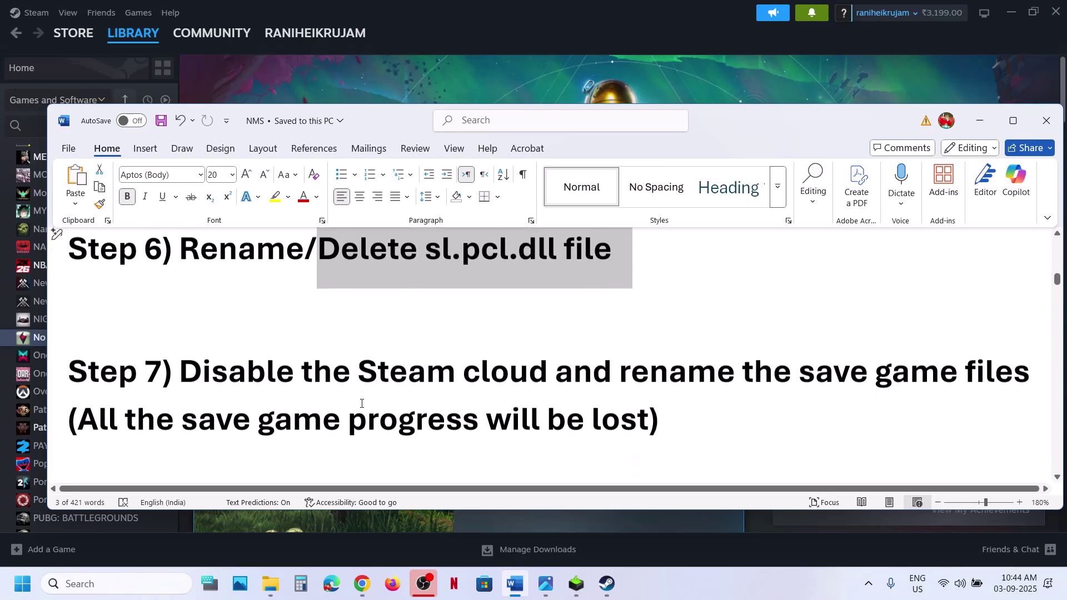
pyautogui.moveTo(776, 384); pyautogui.dragTo(994, 372)
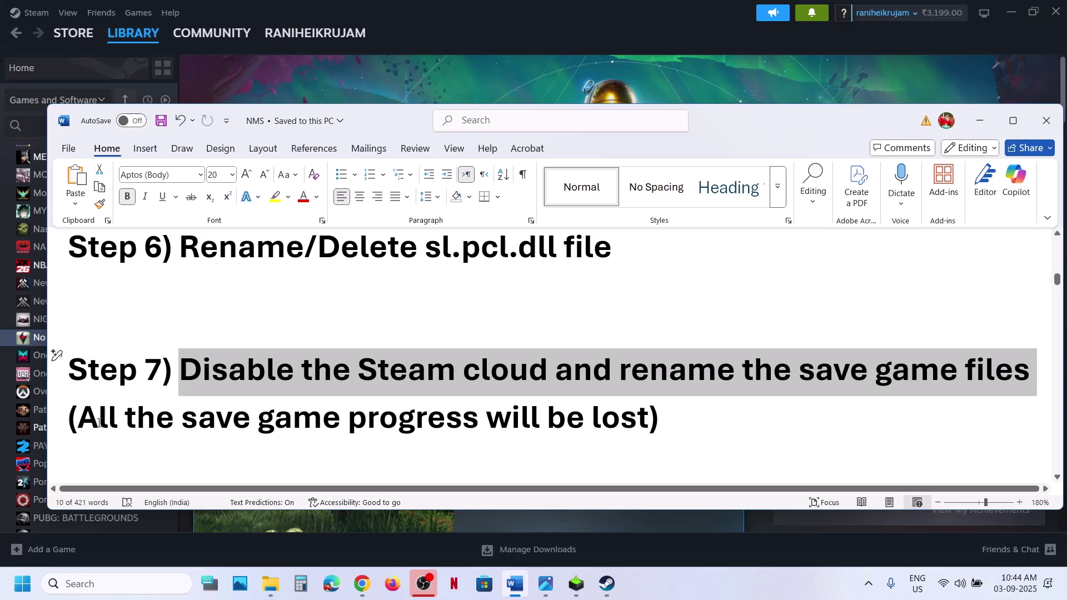
pyautogui.moveTo(99, 423); pyautogui.dragTo(648, 425)
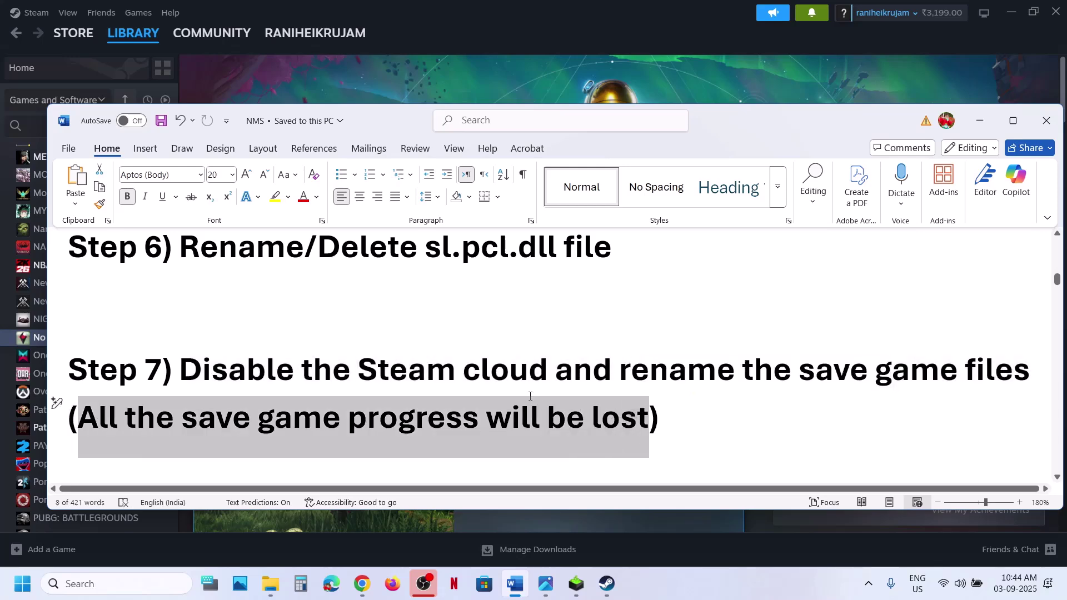
# - Switch to Steam and turn off keeping No Man's Sky saves in the Steam Cloud in the game's properties
pyautogui.click(448, 87)
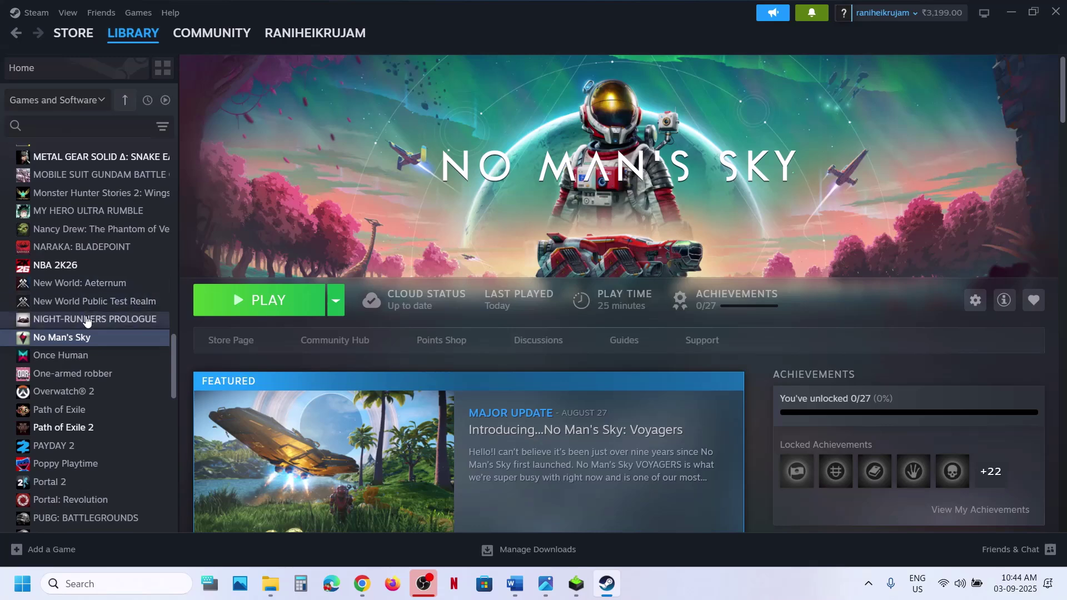
pyautogui.rightClick(83, 340)
pyautogui.click(118, 441)
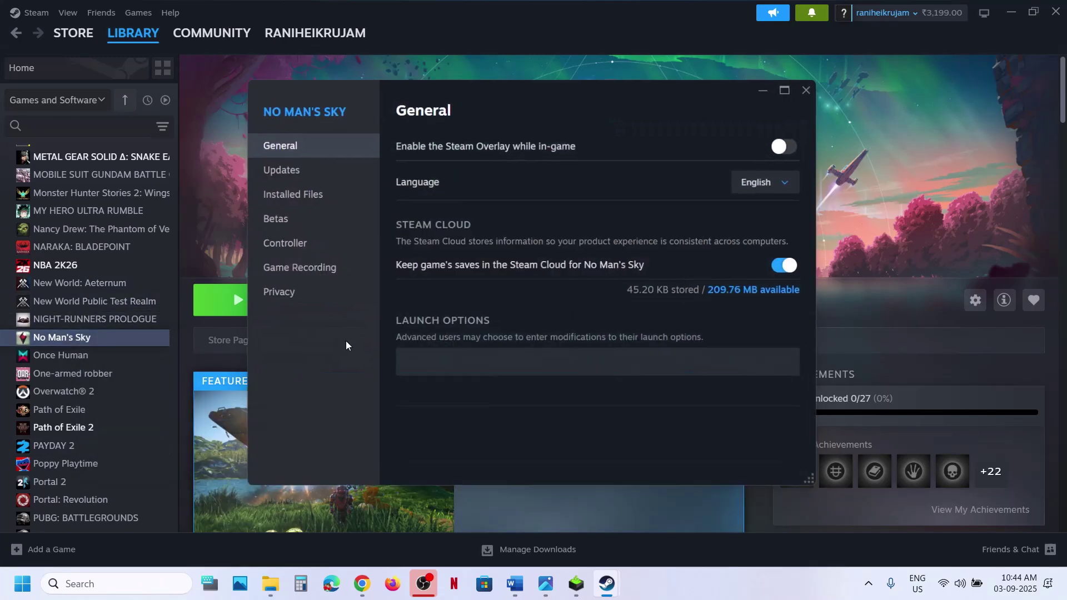
pyautogui.click(784, 270)
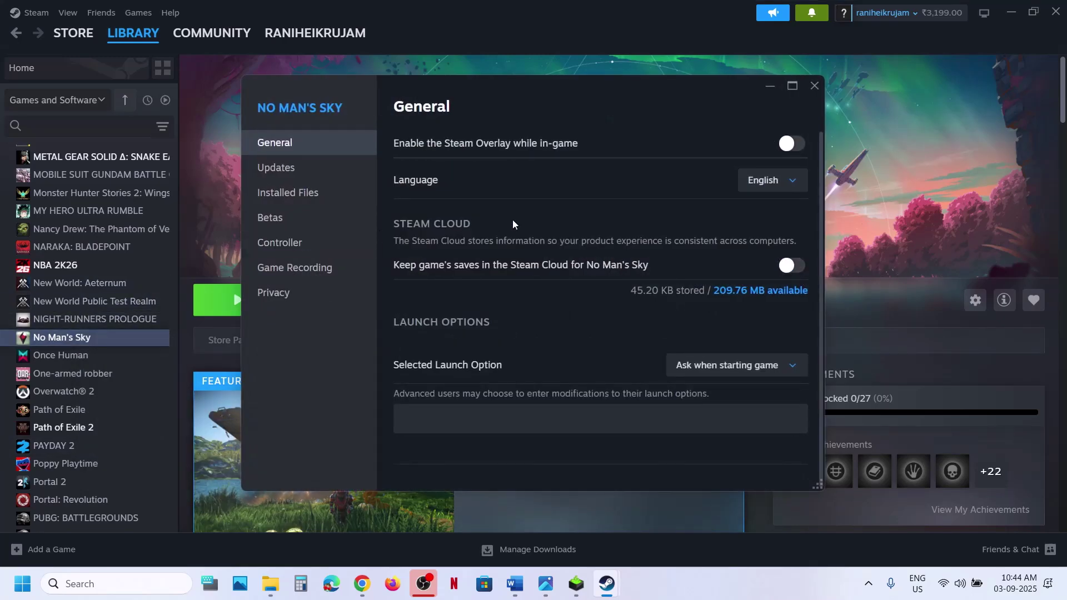
pyautogui.click(815, 86)
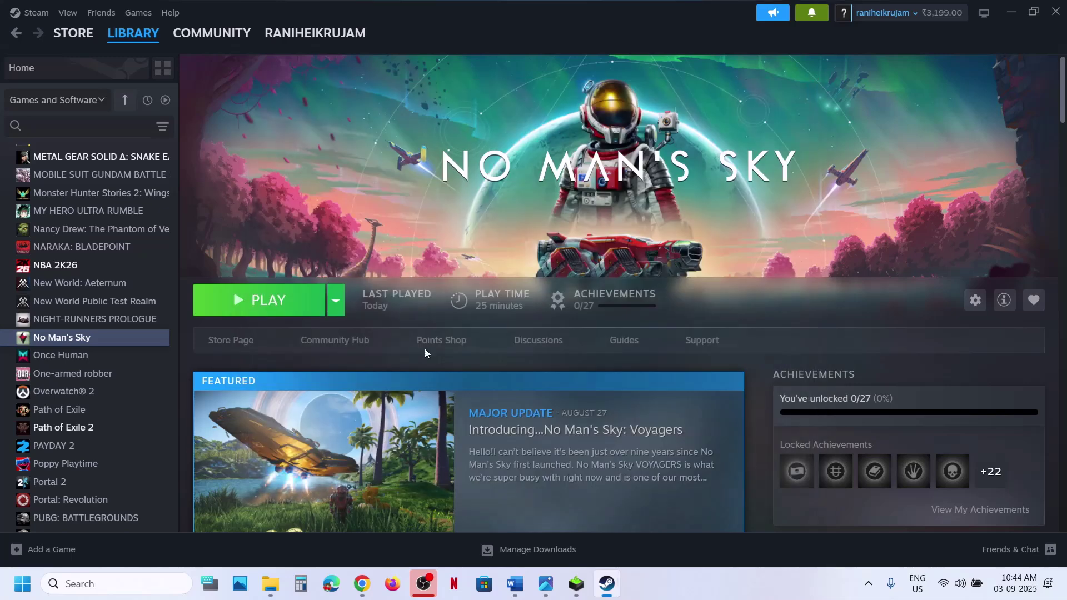
# - Switch to the Binaries File Explorer window and open the user profile folder under Users on Local Disk (C:)
pyautogui.moveTo(276, 588)
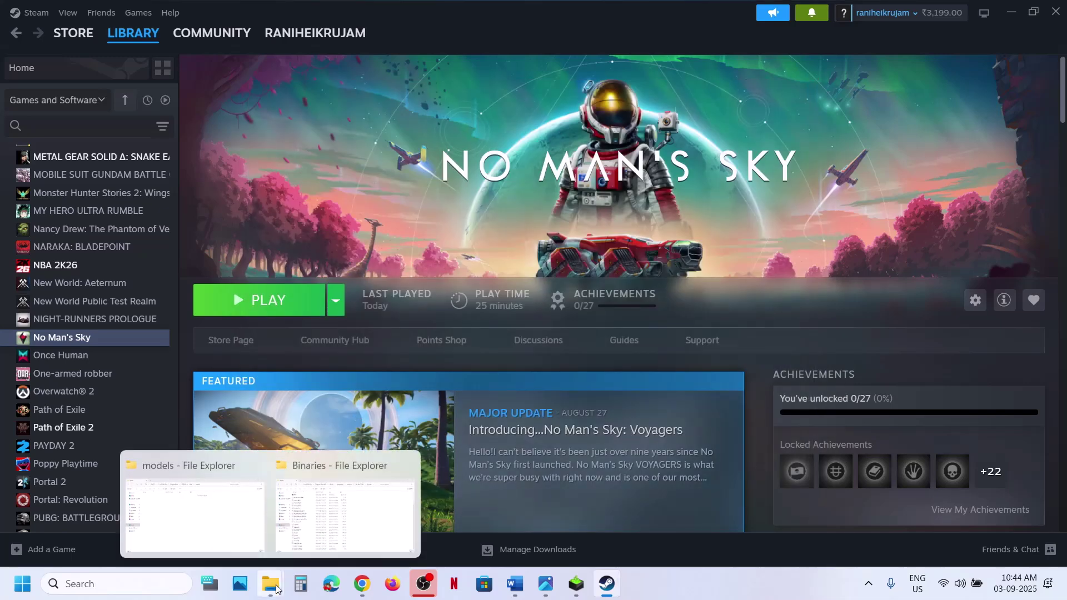
pyautogui.click(366, 473)
pyautogui.click(64, 365)
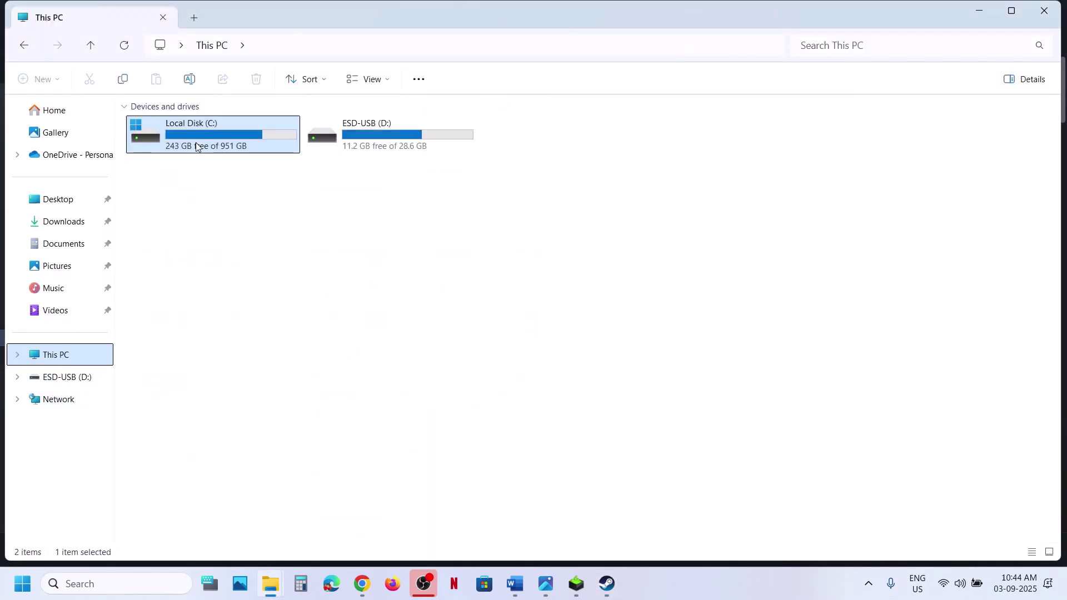
pyautogui.doubleClick(177, 146)
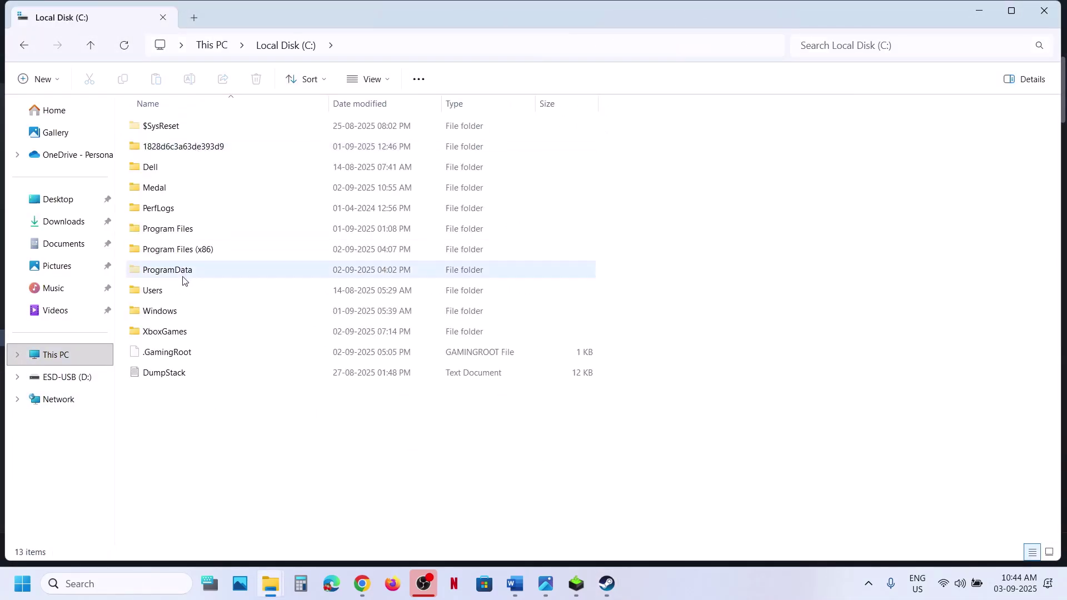
pyautogui.doubleClick(161, 290)
pyautogui.click(195, 131)
pyautogui.doubleClick(195, 131)
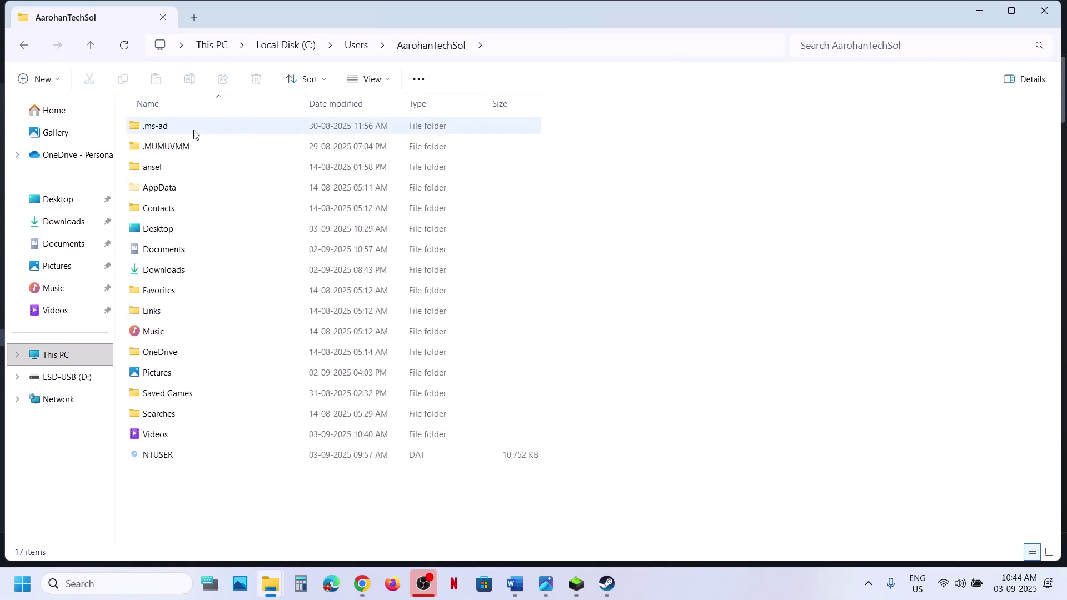
# - Check the Hidden items display option and open the AppData\Roaming\HelloGames folder
pyautogui.click(179, 187)
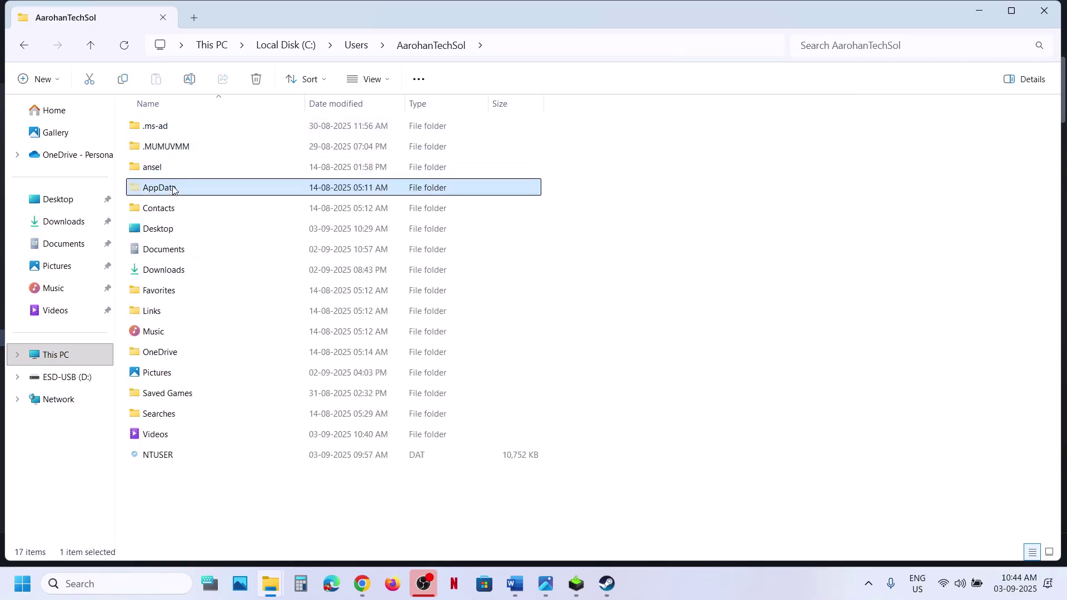
pyautogui.click(389, 84)
pyautogui.moveTo(381, 338)
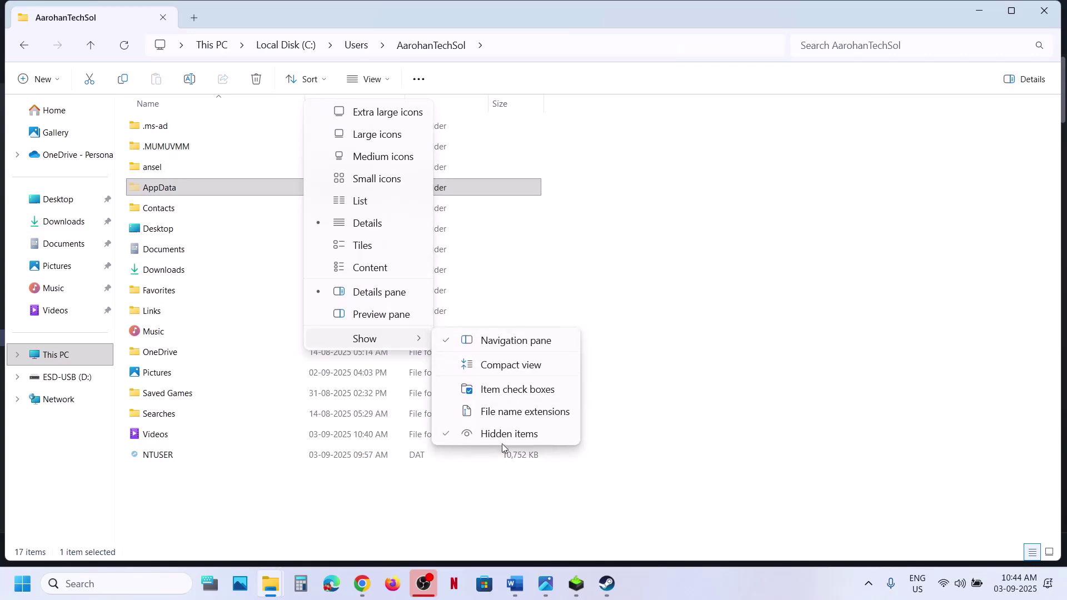
pyautogui.click(198, 194)
pyautogui.doubleClick(196, 194)
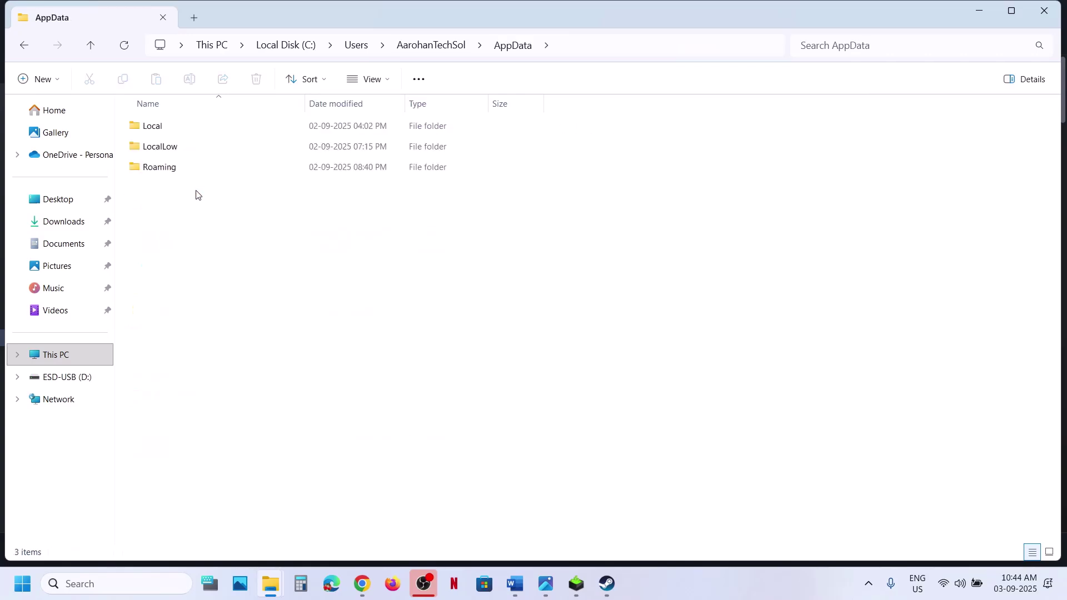
pyautogui.doubleClick(174, 167)
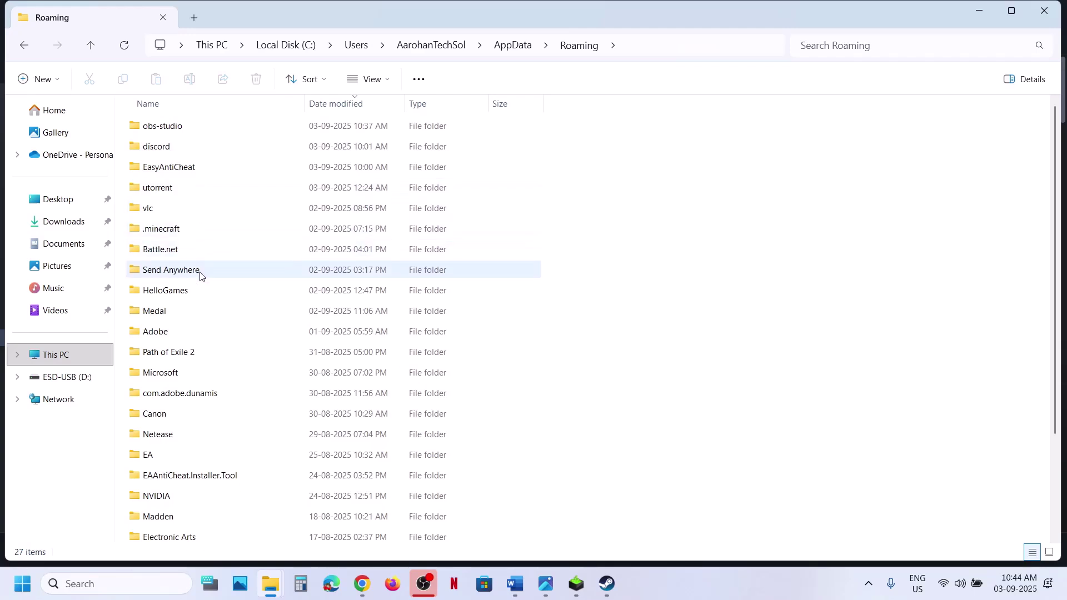
pyautogui.doubleClick(192, 296)
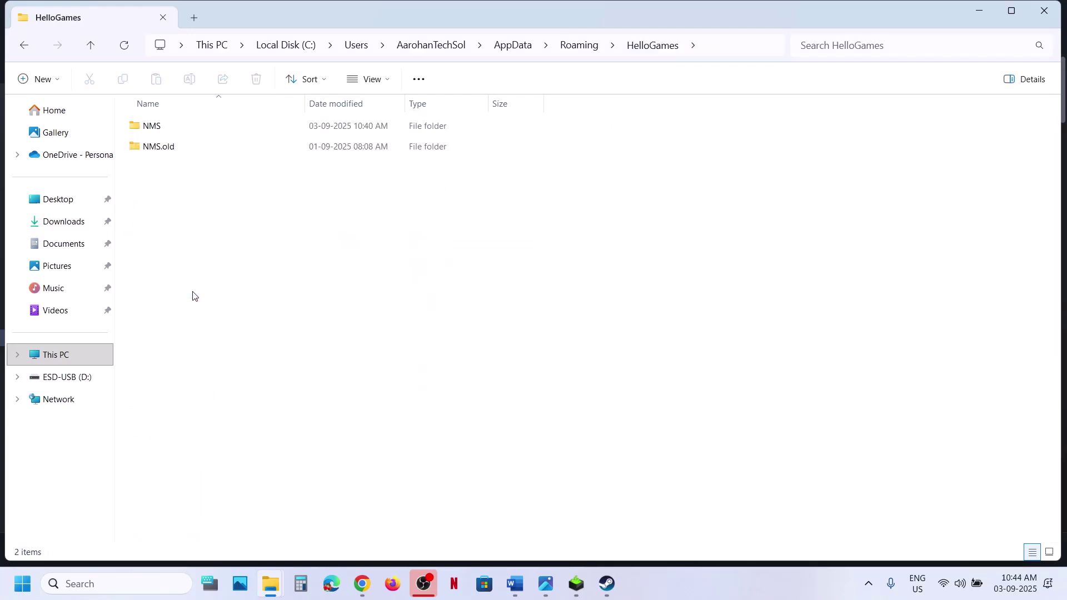
# - Delete the NMS folder in HelloGames and rename the NMS.old folder to NMS
pyautogui.rightClick(159, 127)
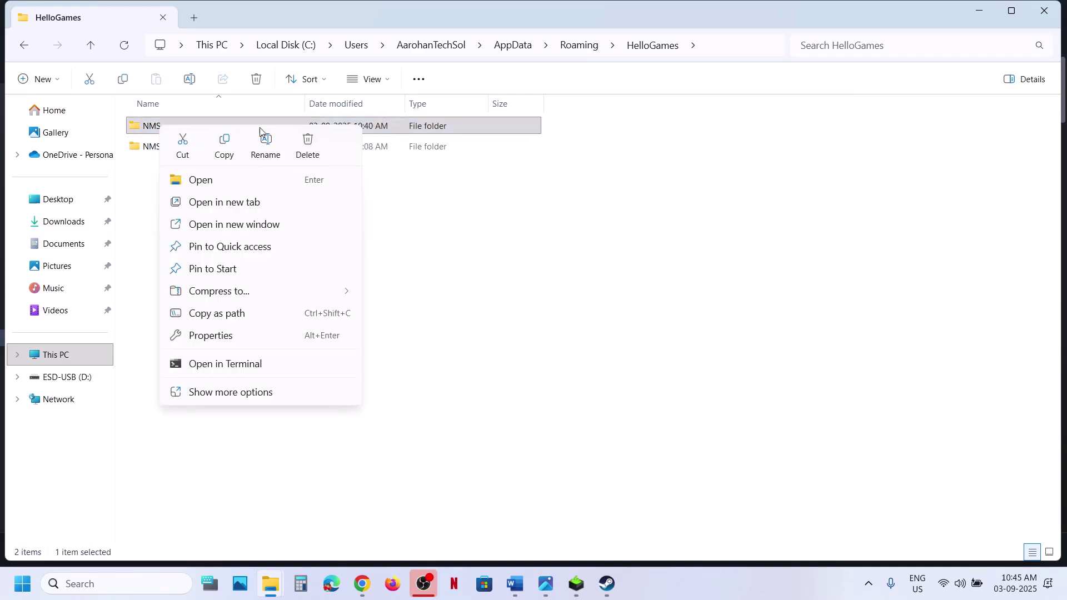
pyautogui.click(308, 143)
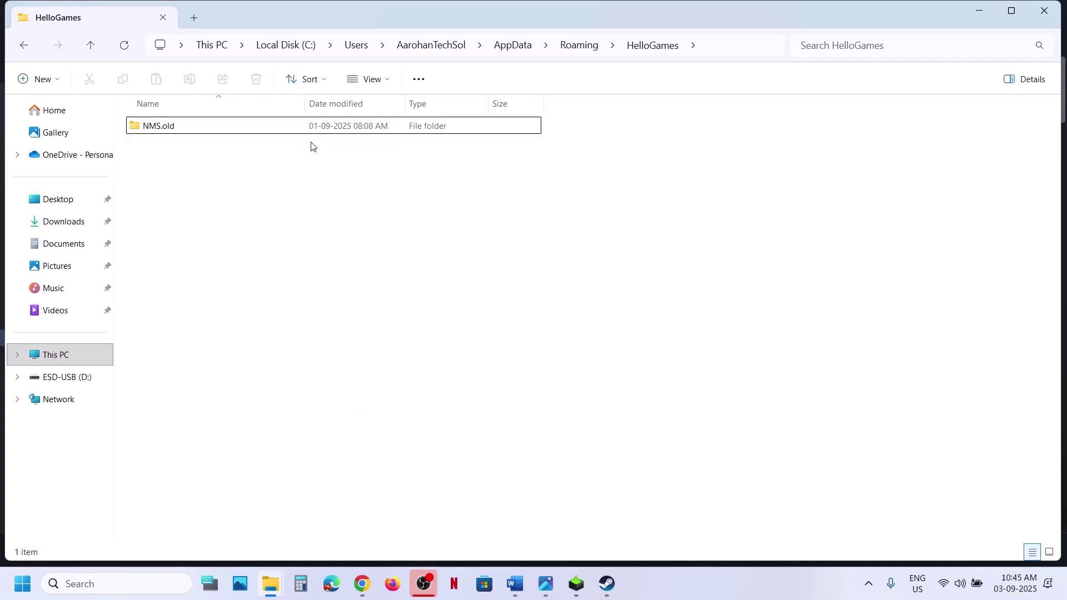
pyautogui.rightClick(197, 133)
pyautogui.rightClick(176, 120)
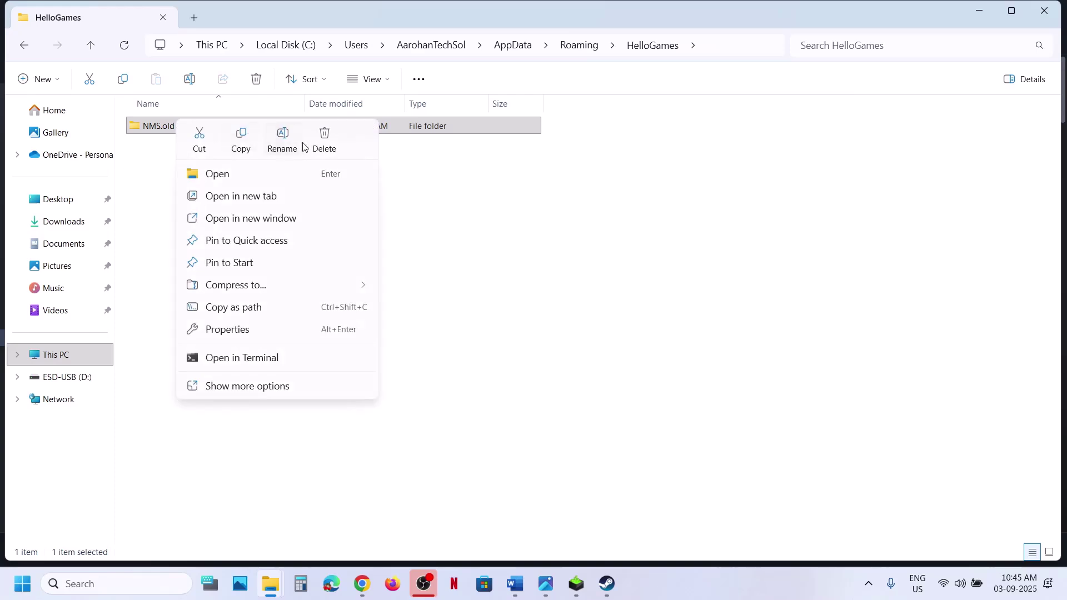
pyautogui.click(284, 142)
pyautogui.click(190, 126)
pyautogui.press('BackSpace')
pyautogui.press('BackSpace')
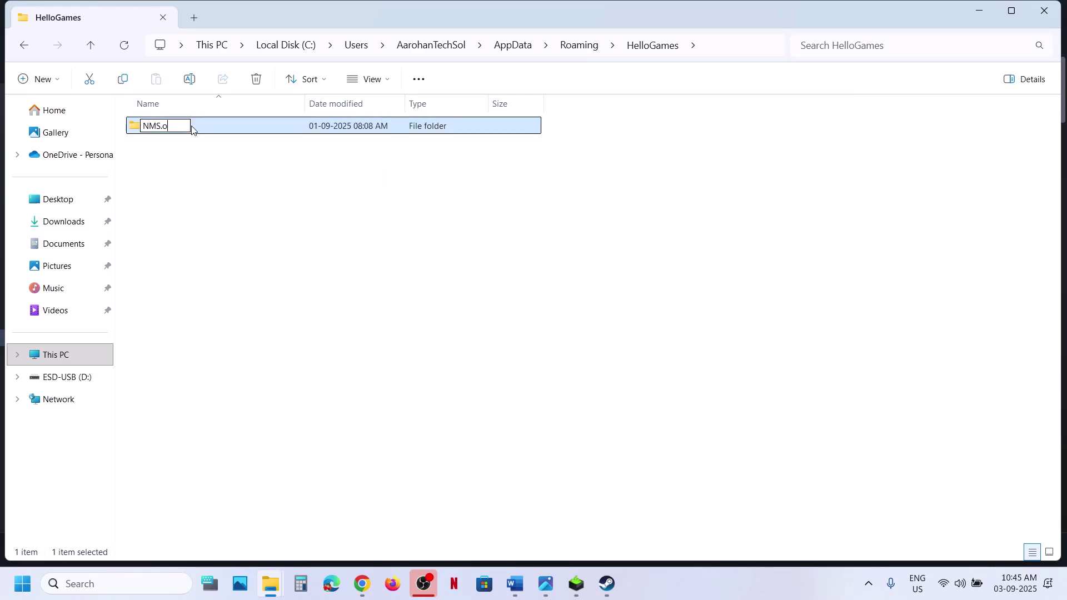
pyautogui.press('Return')
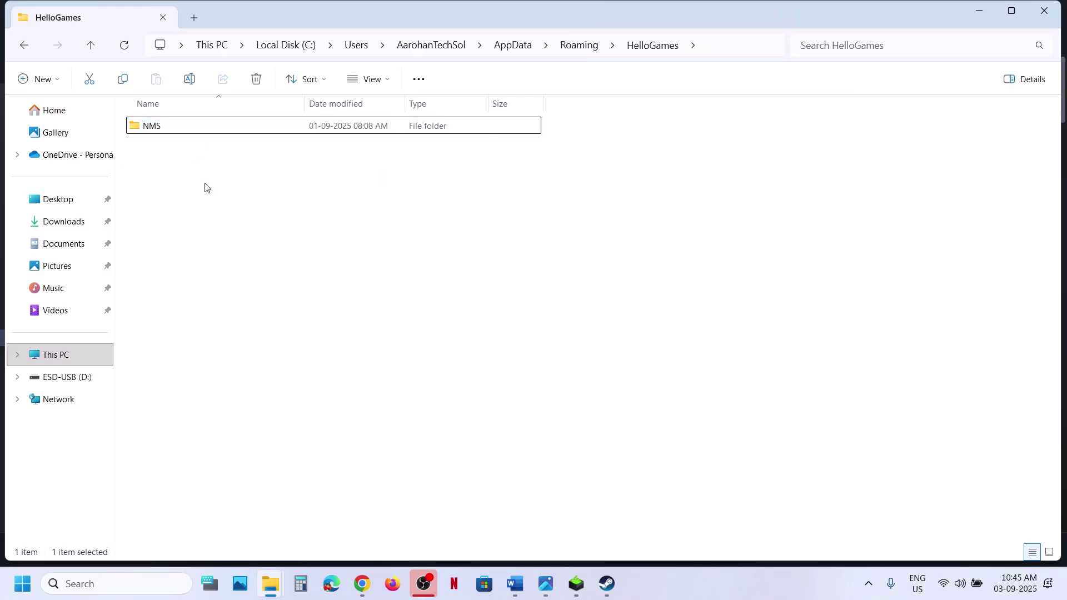
pyautogui.click(205, 186)
# - Copy the NMS save folder to the desktop and place the copy near the middle of the desktop
pyautogui.rightClick(172, 126)
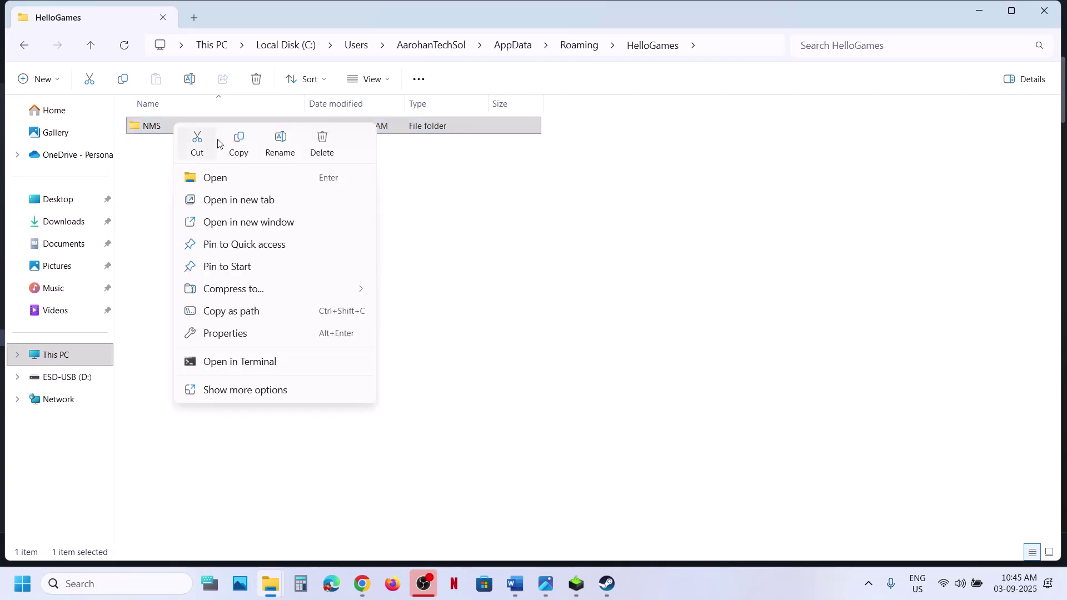
pyautogui.click(236, 149)
pyautogui.press('super+d')
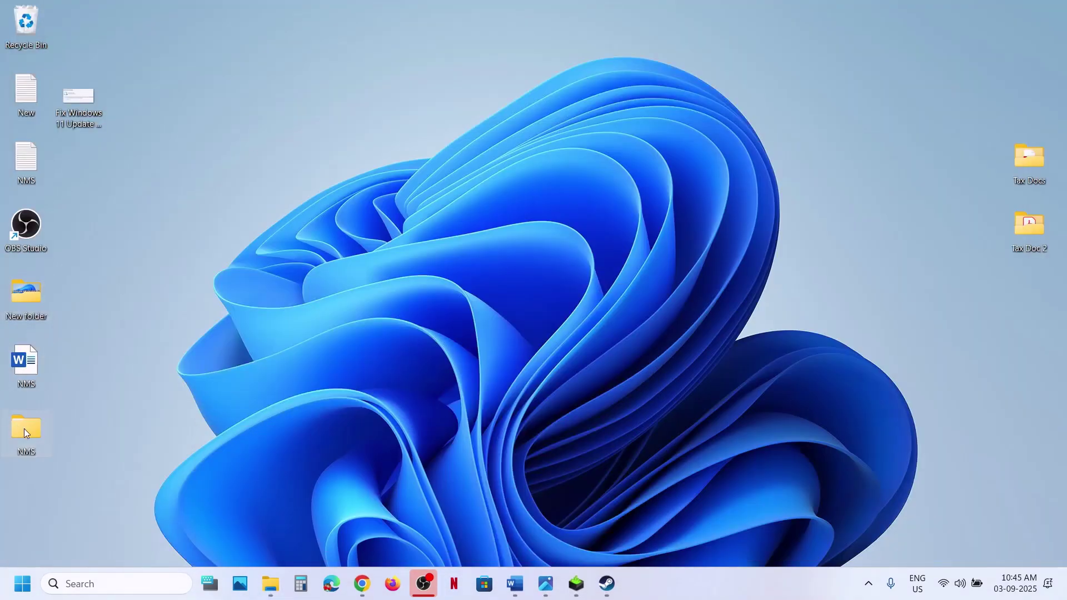
pyautogui.moveTo(25, 428); pyautogui.dragTo(502, 230)
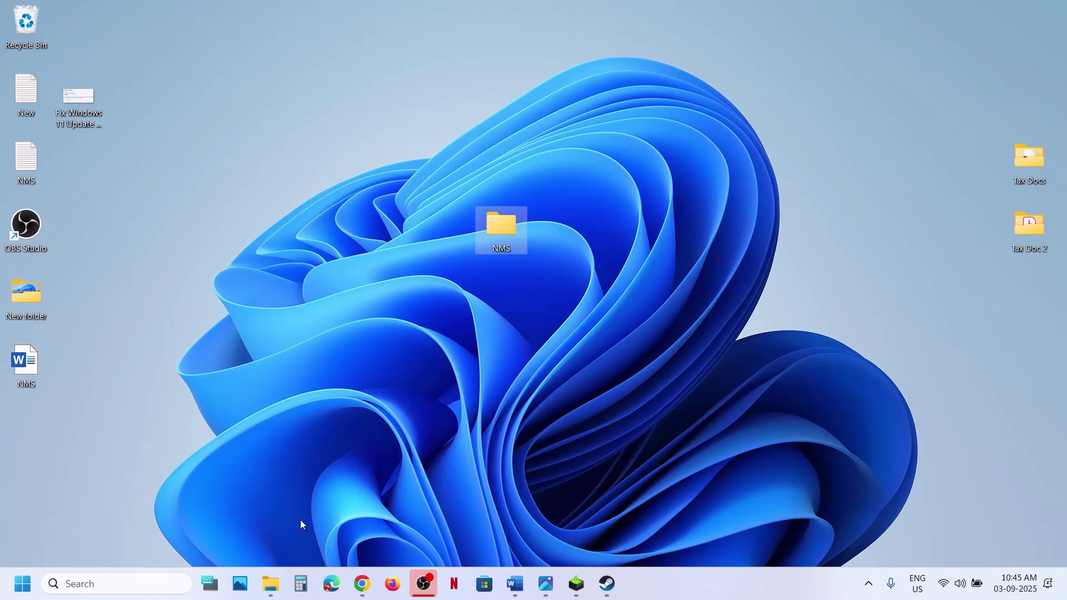
# - Return to the HelloGames folder and rename its NMS folder to NMS.old
pyautogui.moveTo(272, 580)
pyautogui.click(364, 535)
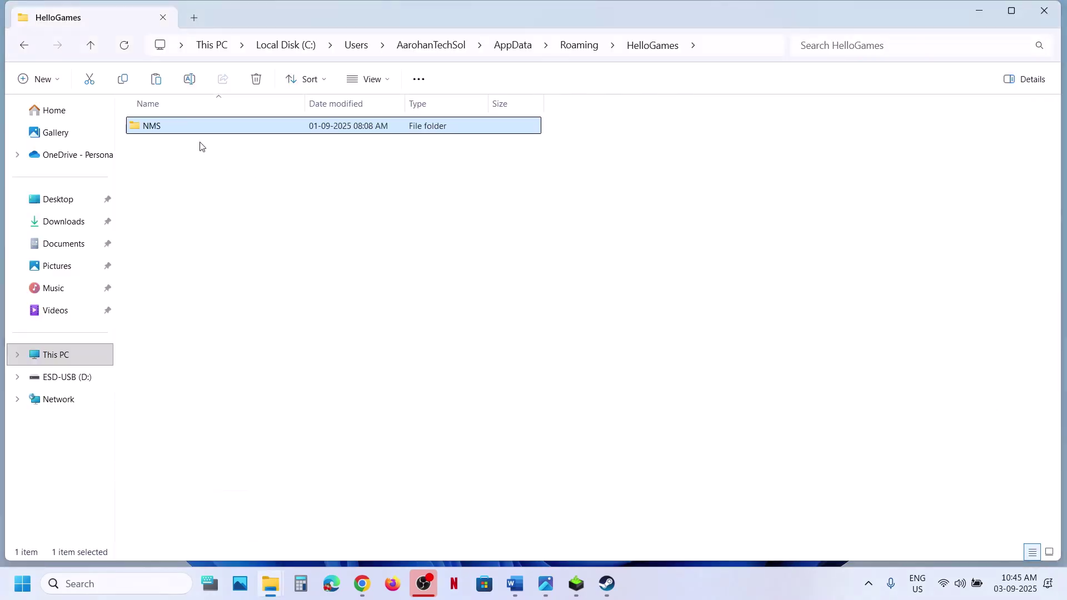
pyautogui.rightClick(184, 132)
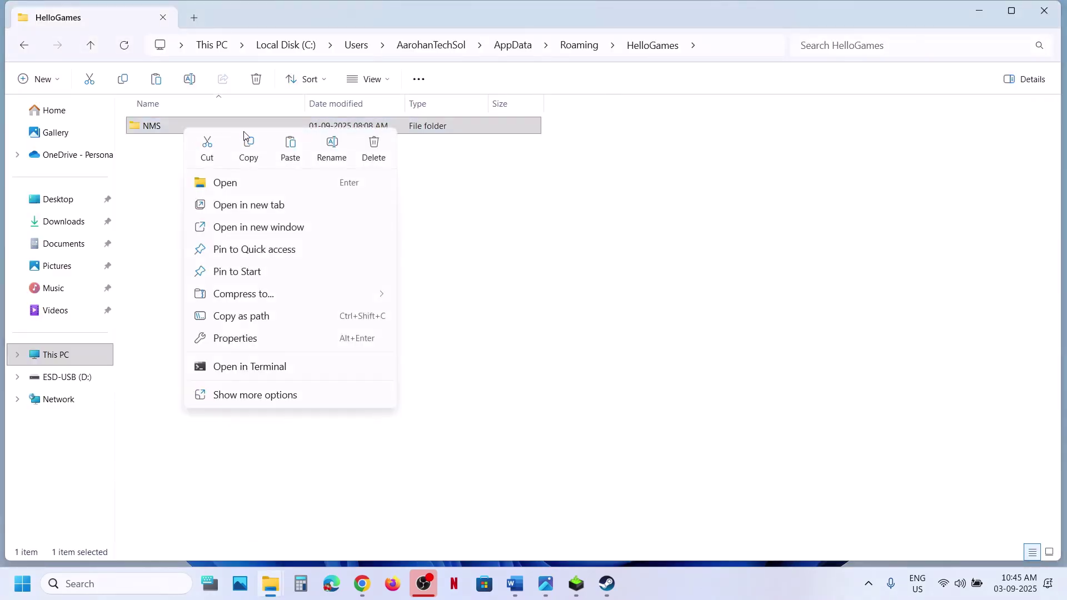
pyautogui.click(333, 151)
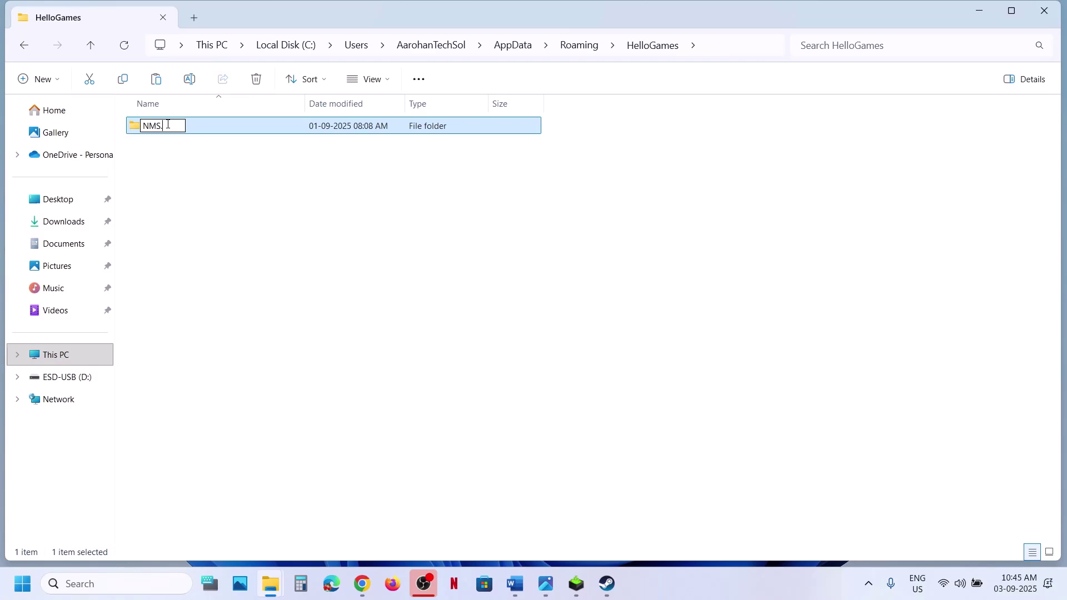
pyautogui.click(319, 239)
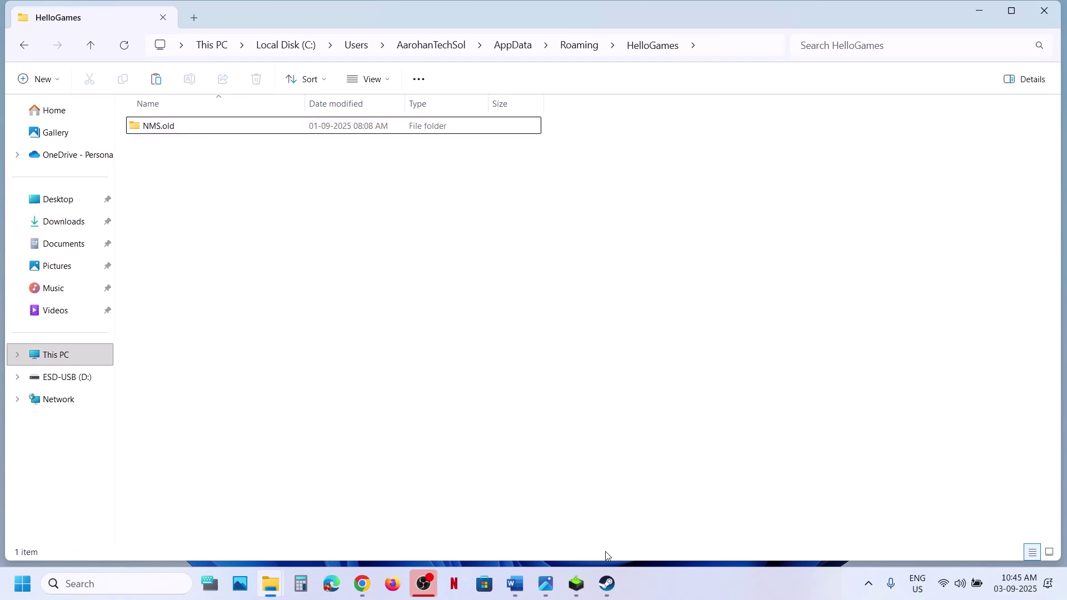
# - Switch to Steam and turn on keeping No Man's Sky saves in the Steam Cloud in the game's properties
pyautogui.click(607, 581)
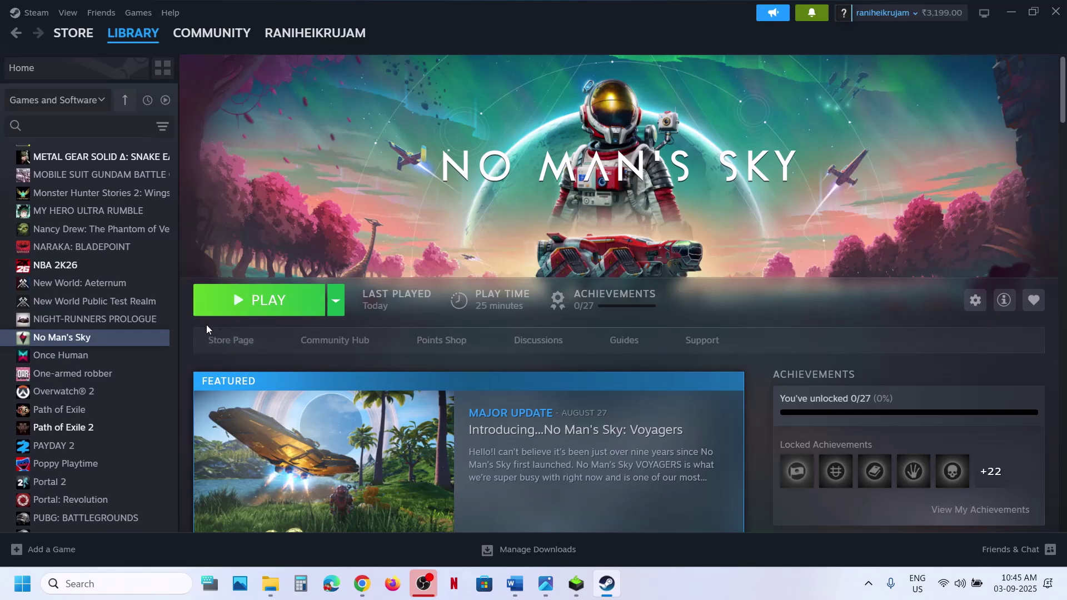
pyautogui.rightClick(105, 343)
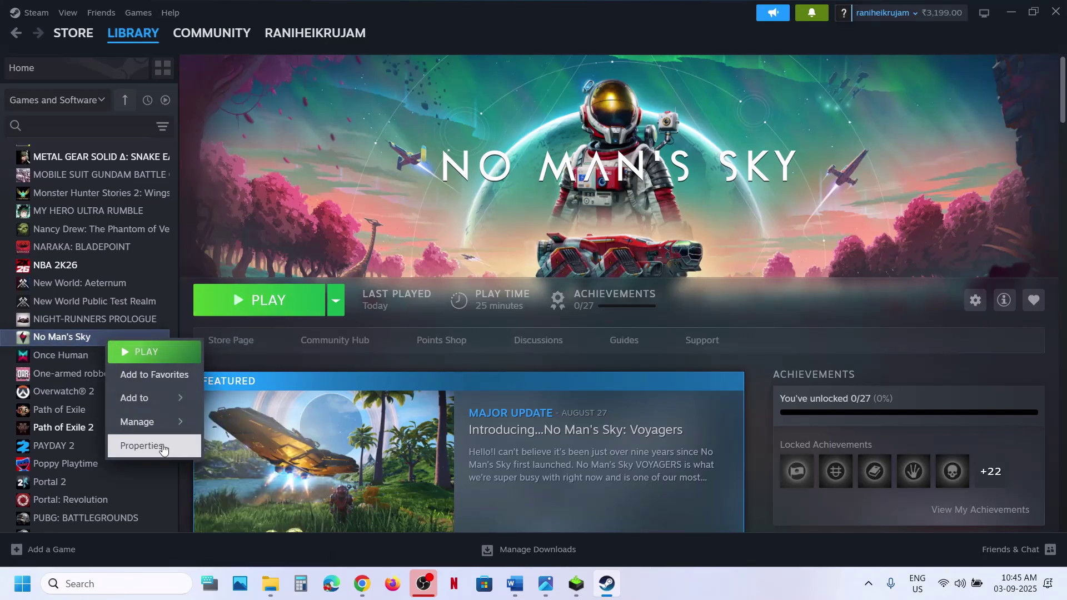
pyautogui.click(143, 443)
pyautogui.click(793, 266)
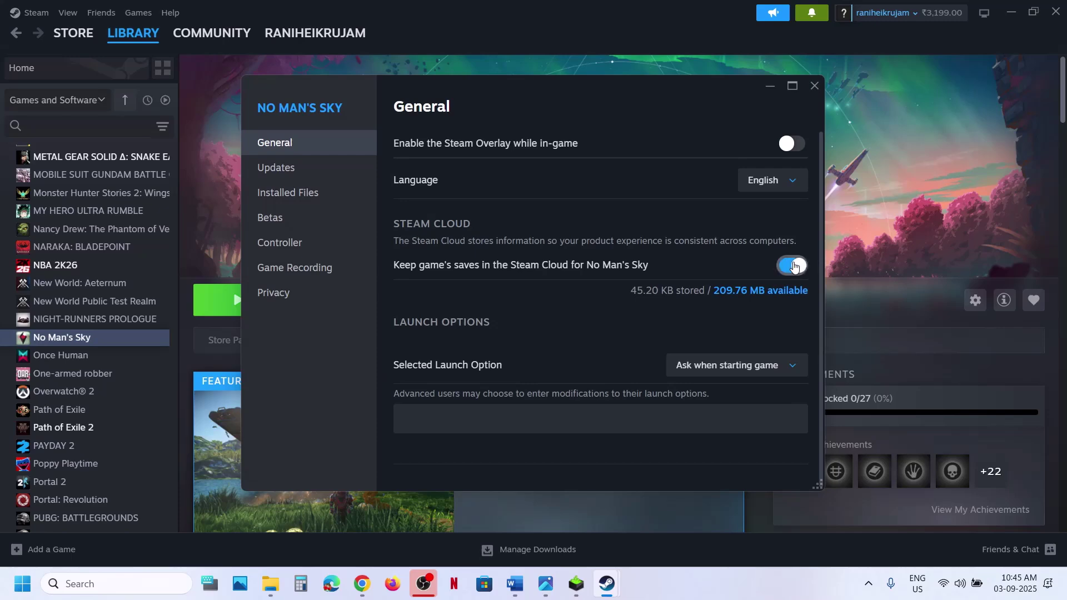
# - Close the game's properties, check the NMS.old folder in HelloGames and the NMS copy on the desktop, and return to Steam
pyautogui.click(814, 86)
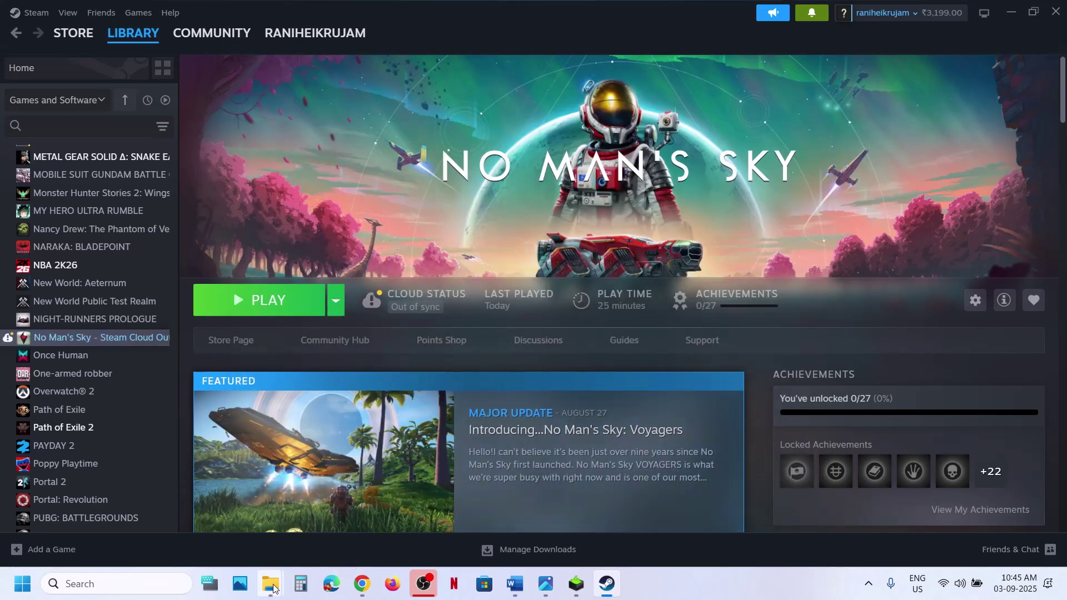
pyautogui.moveTo(271, 584)
pyautogui.click(340, 525)
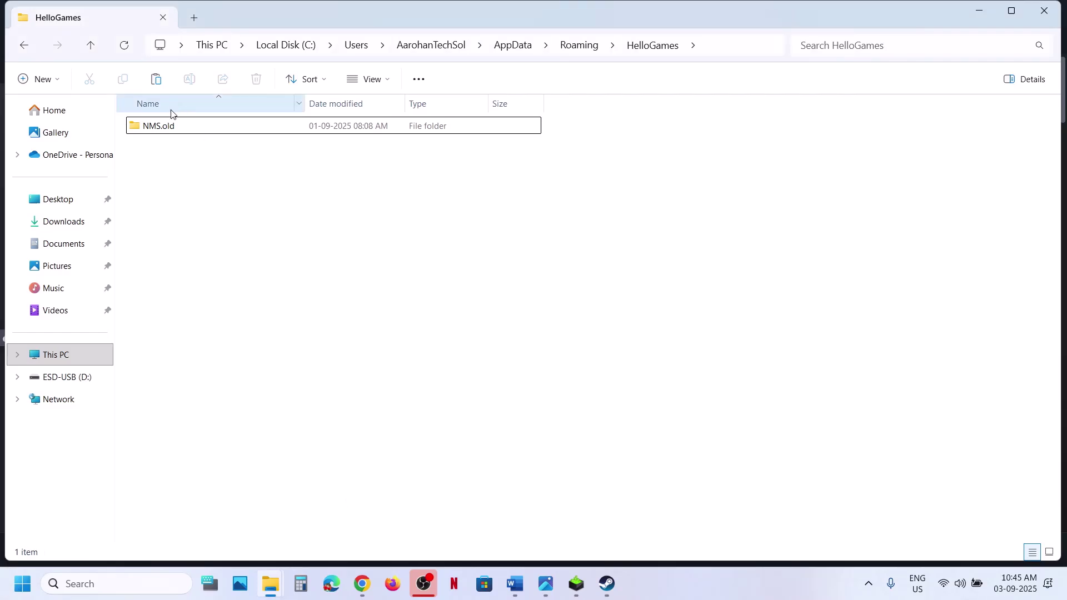
pyautogui.click(187, 127)
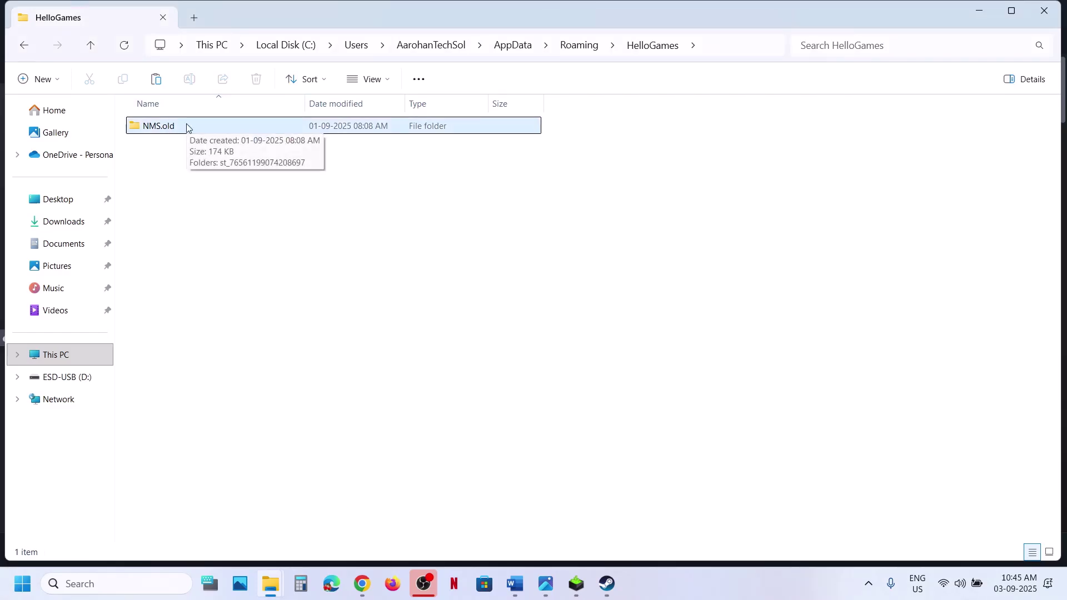
pyautogui.press('super+d')
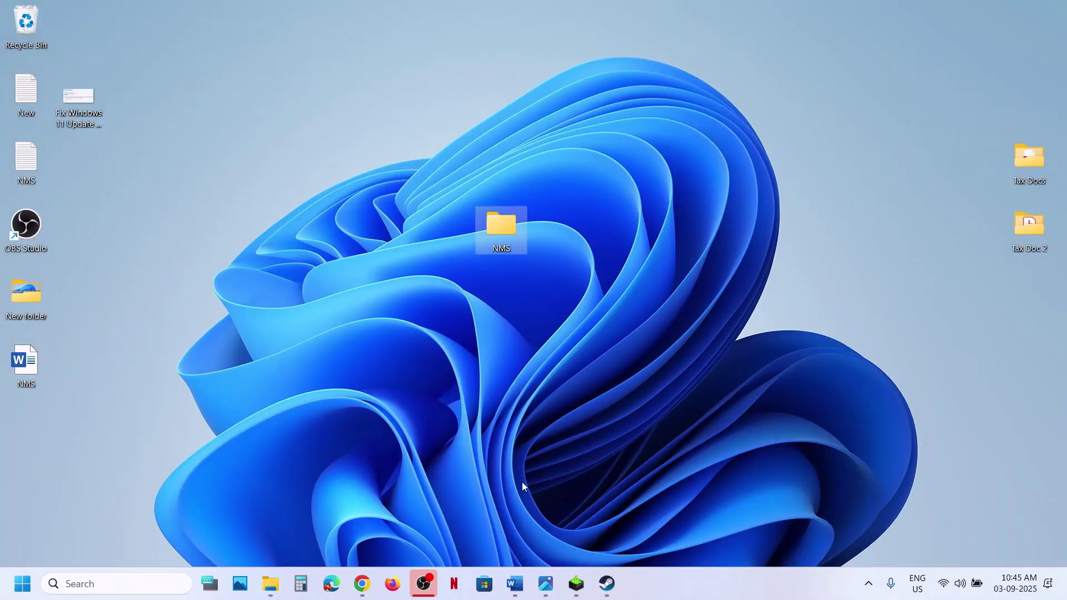
pyautogui.click(609, 577)
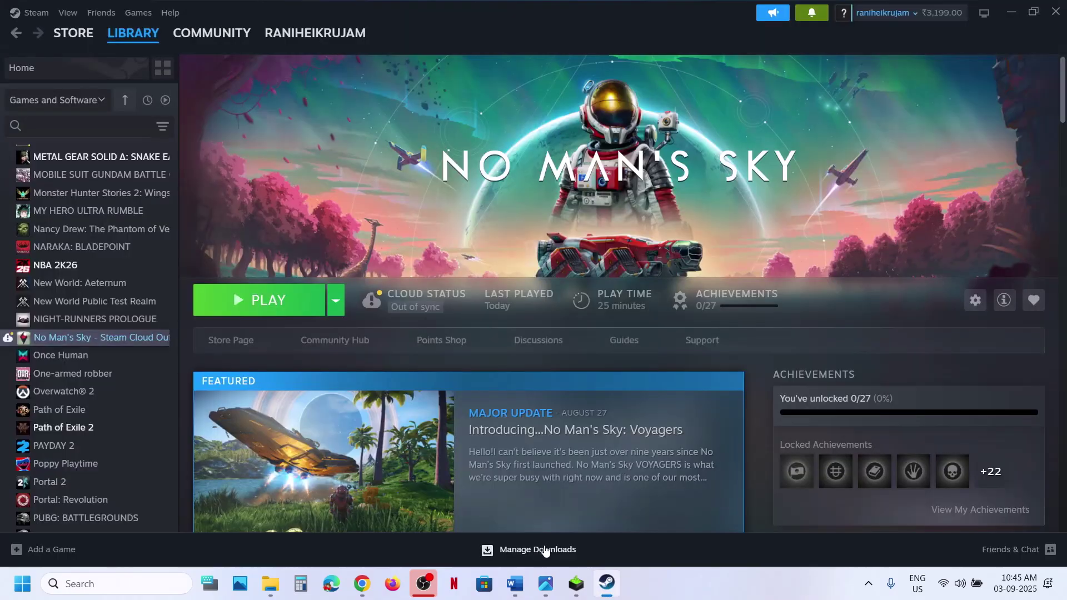
# - Switch to the NMS document in Word and review Step 8's list of apps to close or uninstall, from FPS Monitor to Nahimic
pyautogui.click(515, 583)
pyautogui.scroll(-5, 431, 446)
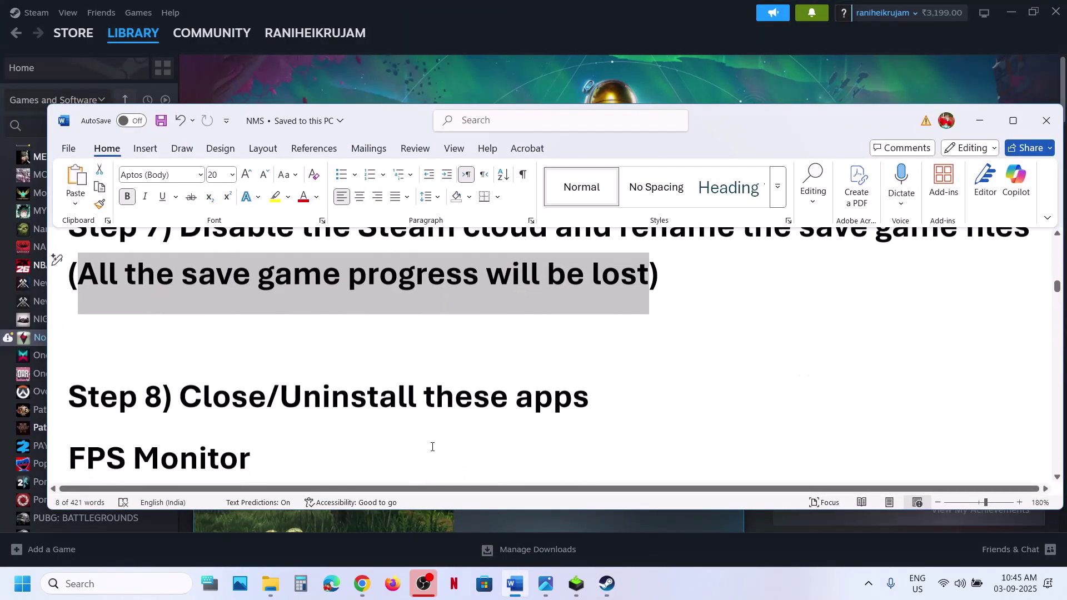
pyautogui.click(1013, 121)
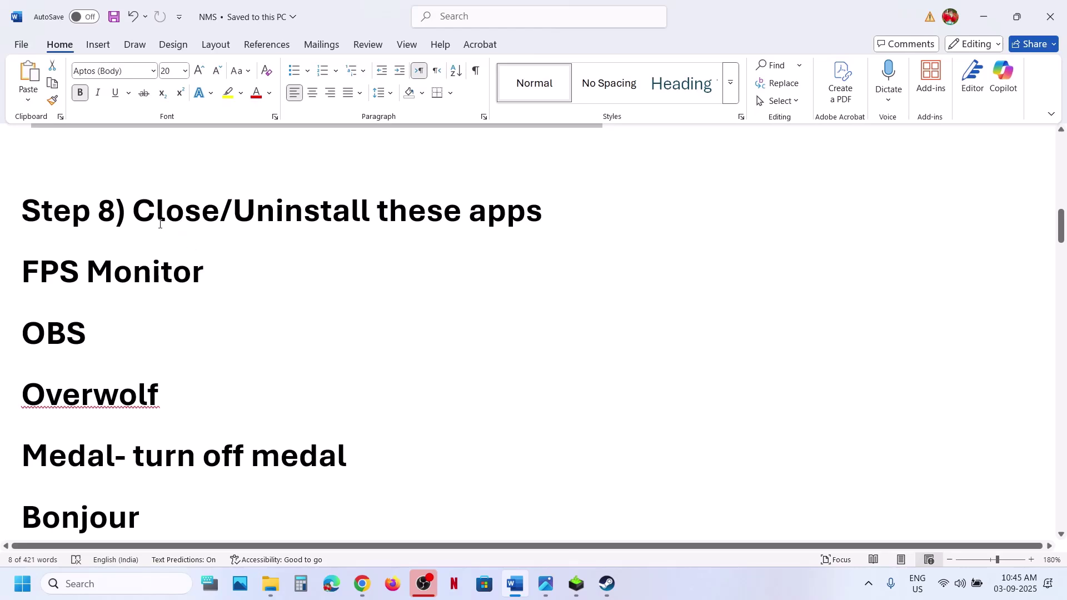
pyautogui.moveTo(160, 223); pyautogui.dragTo(534, 225)
pyautogui.moveTo(34, 270); pyautogui.dragTo(199, 257)
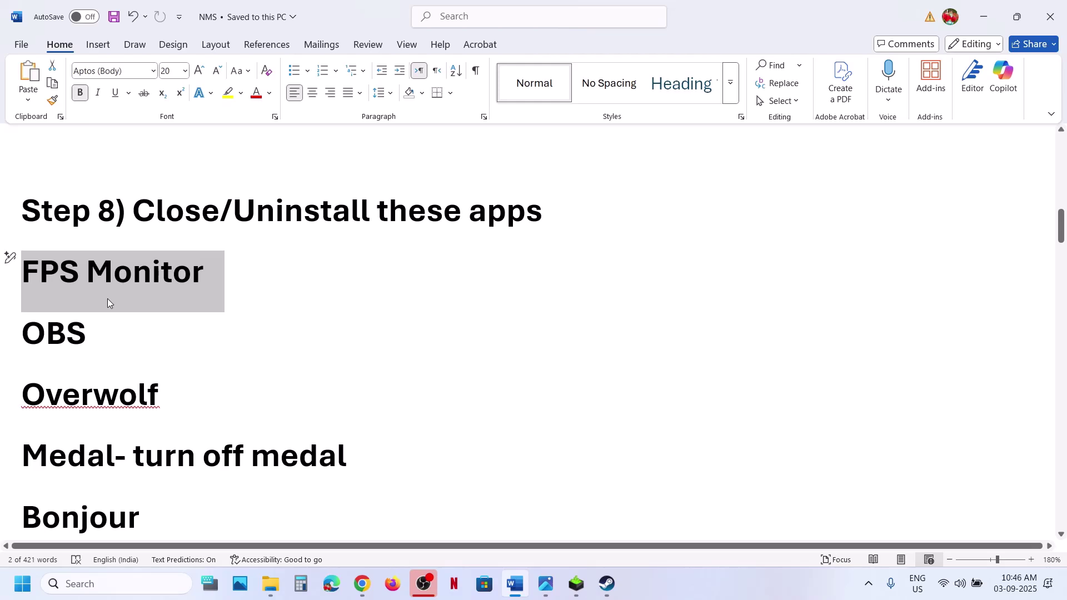
pyautogui.doubleClick(30, 342)
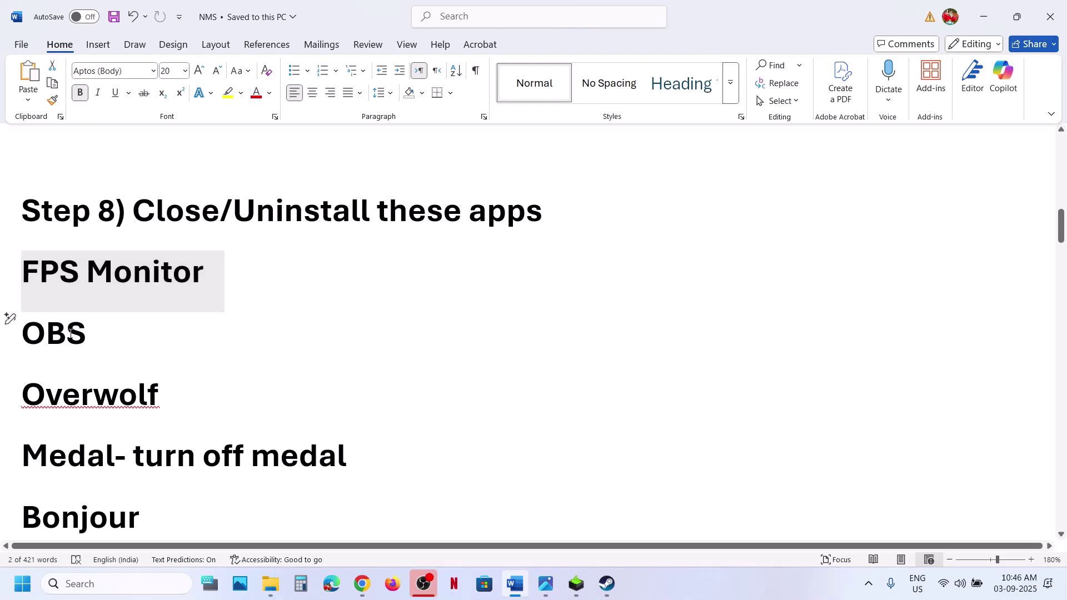
pyautogui.scroll(-1, 77, 354)
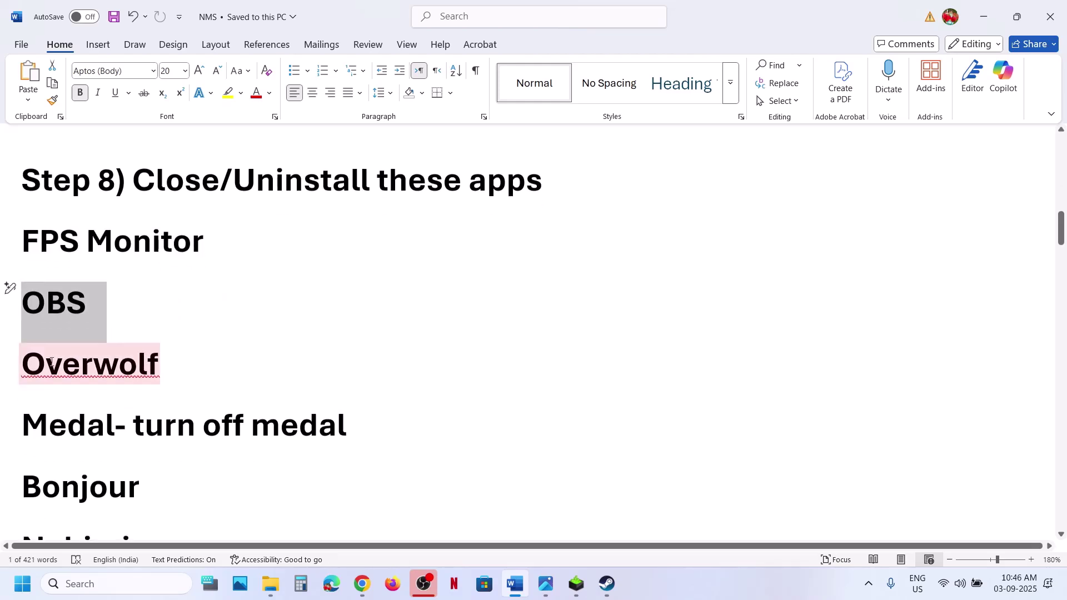
pyautogui.moveTo(45, 366); pyautogui.dragTo(159, 366)
pyautogui.moveTo(34, 430); pyautogui.dragTo(362, 422)
pyautogui.moveTo(27, 426); pyautogui.dragTo(117, 426)
pyautogui.scroll(-1, 120, 419)
pyautogui.scroll(-3, 119, 419)
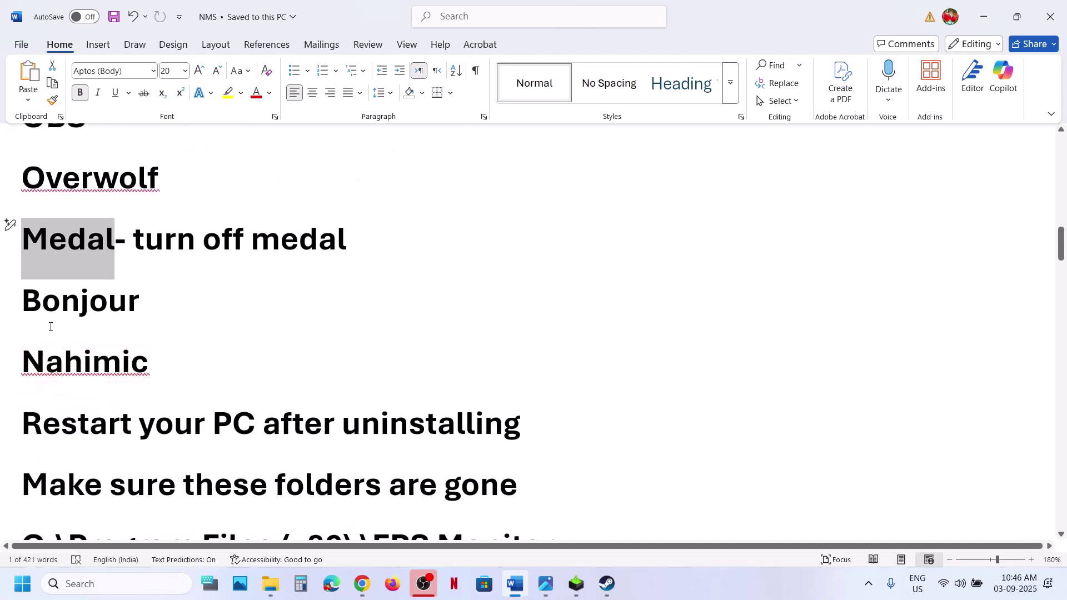
pyautogui.moveTo(26, 303); pyautogui.dragTo(177, 383)
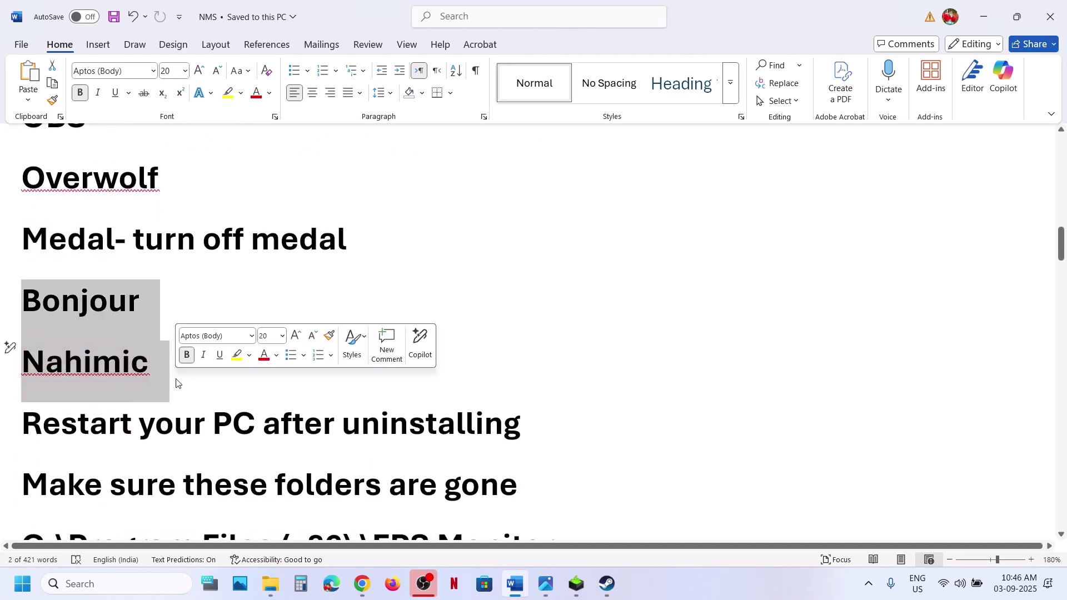
pyautogui.scroll(2, 176, 383)
pyautogui.scroll(-3, 177, 454)
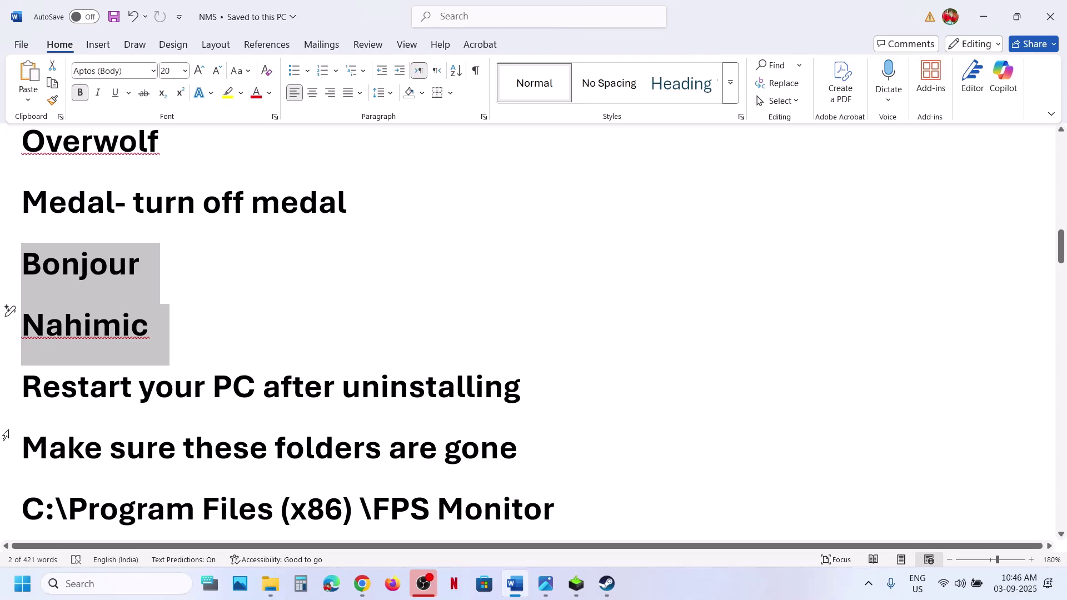
# - Review the restart instruction and the leftover FPS Monitor, OBS and Overwolf folder paths listed under Step 8
pyautogui.moveTo(39, 390); pyautogui.dragTo(218, 389)
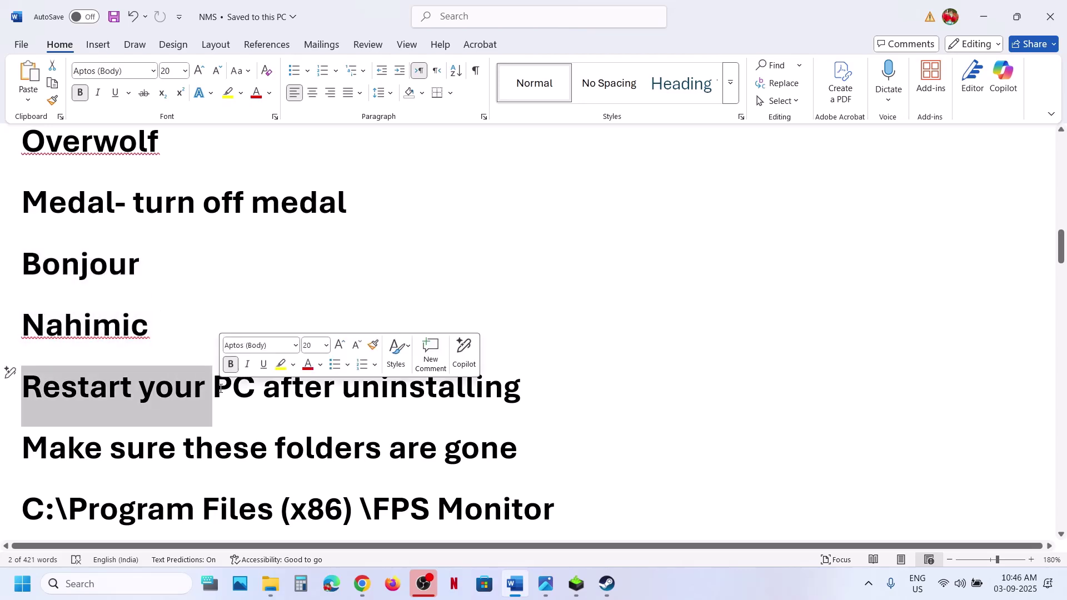
pyautogui.scroll(-3, 25, 330)
pyautogui.moveTo(25, 333); pyautogui.dragTo(509, 525)
pyautogui.scroll(-3, 368, 286)
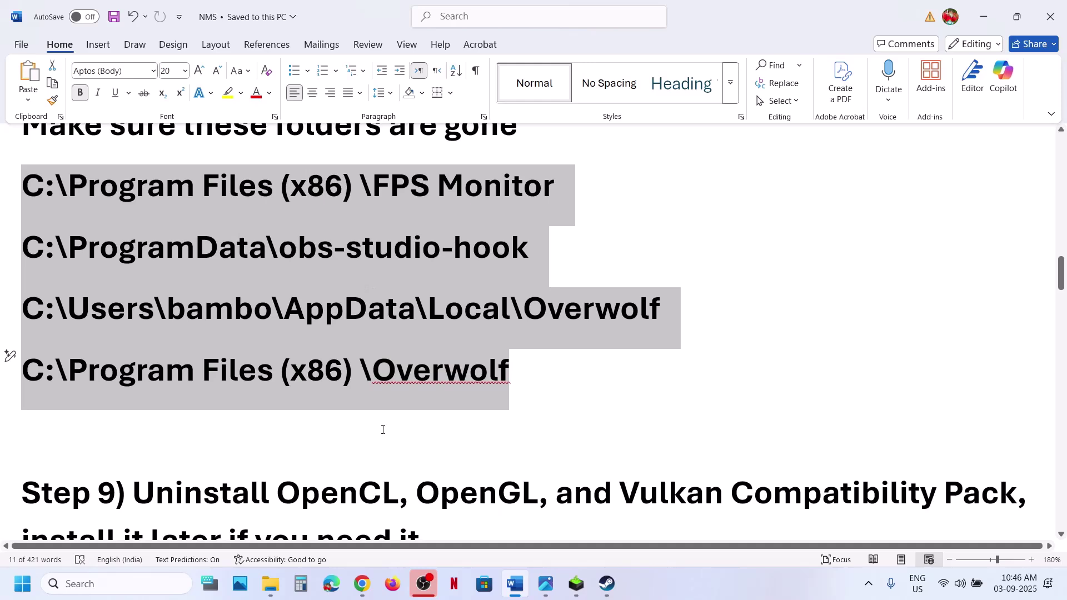
# - Review Step 9 about the compatibility pack, then switch to Windows Settings and search the installed apps for "open"
pyautogui.scroll(-3, 383, 430)
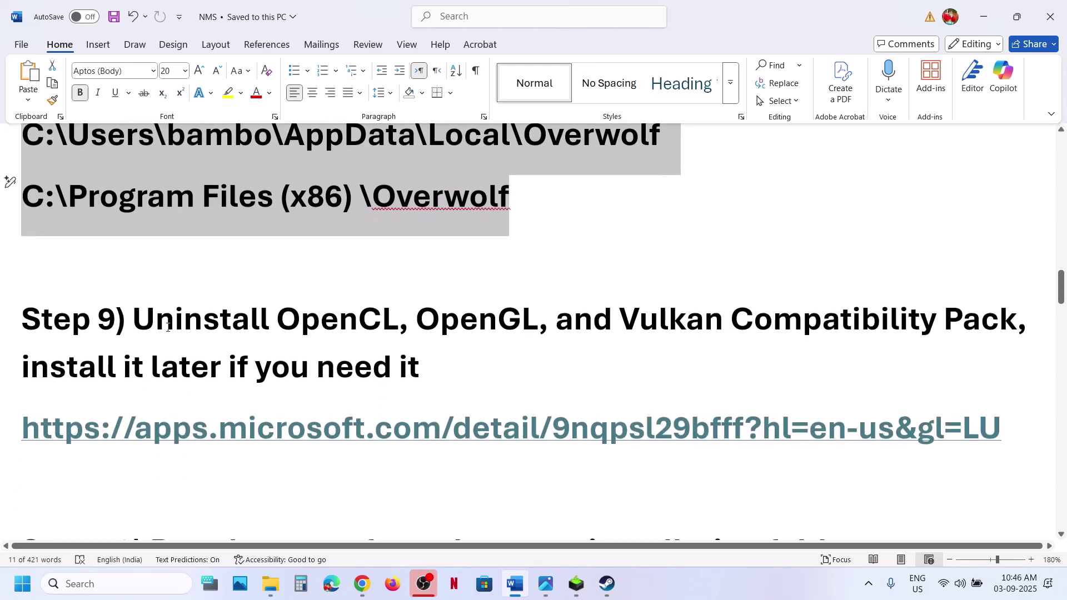
pyautogui.moveTo(168, 327); pyautogui.dragTo(797, 330)
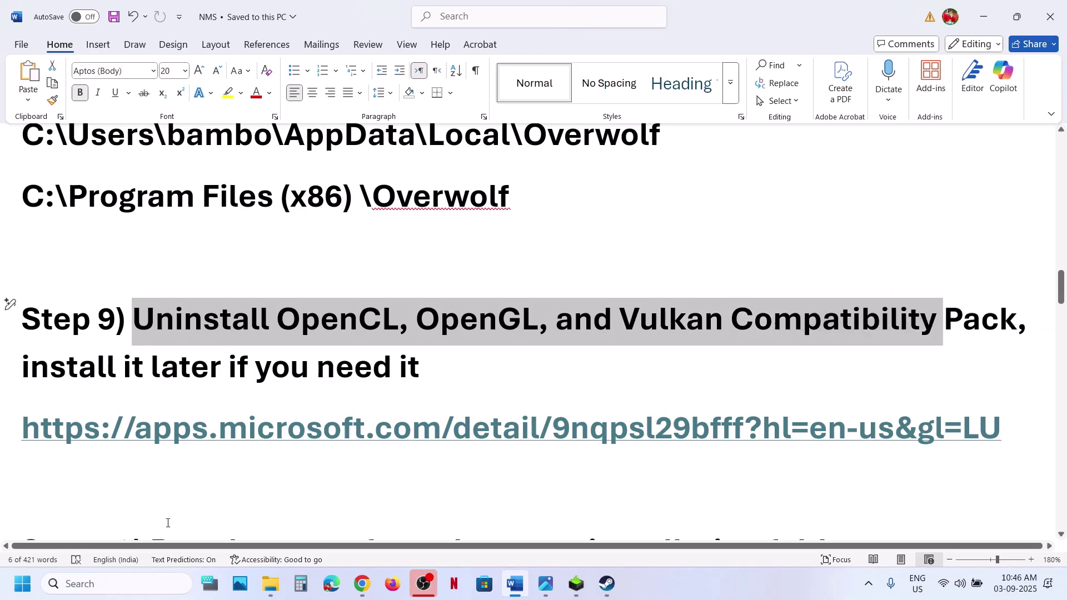
pyautogui.click(12, 590)
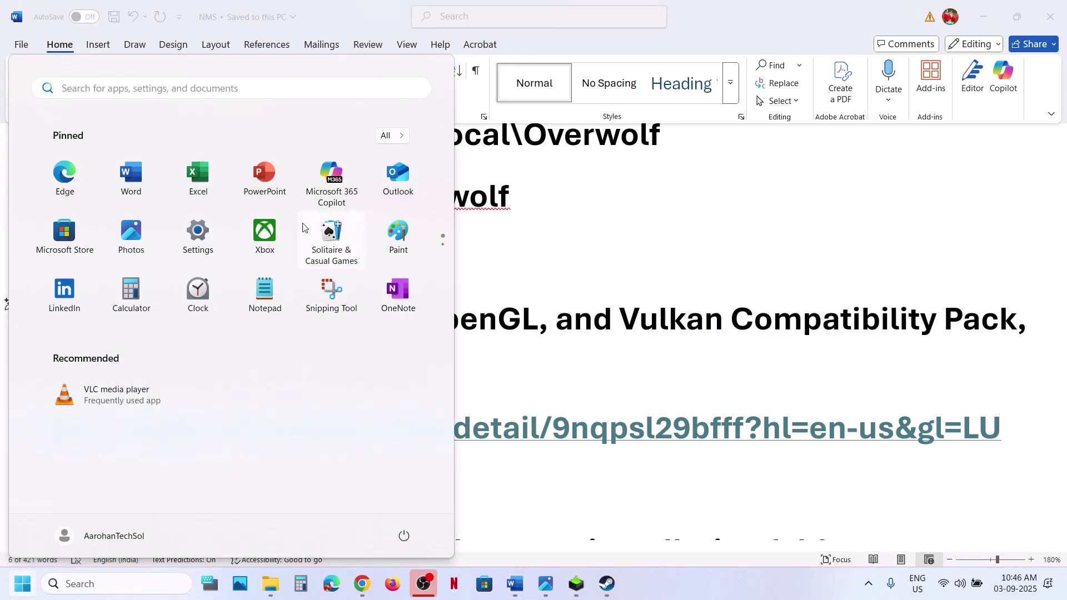
pyautogui.click(222, 242)
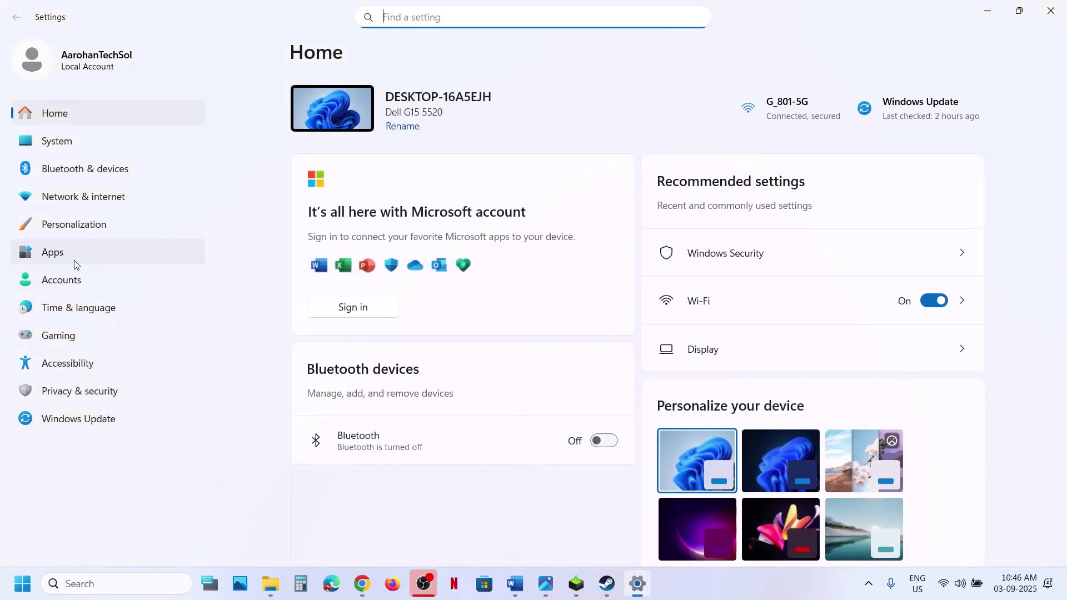
pyautogui.click(74, 260)
pyautogui.click(411, 104)
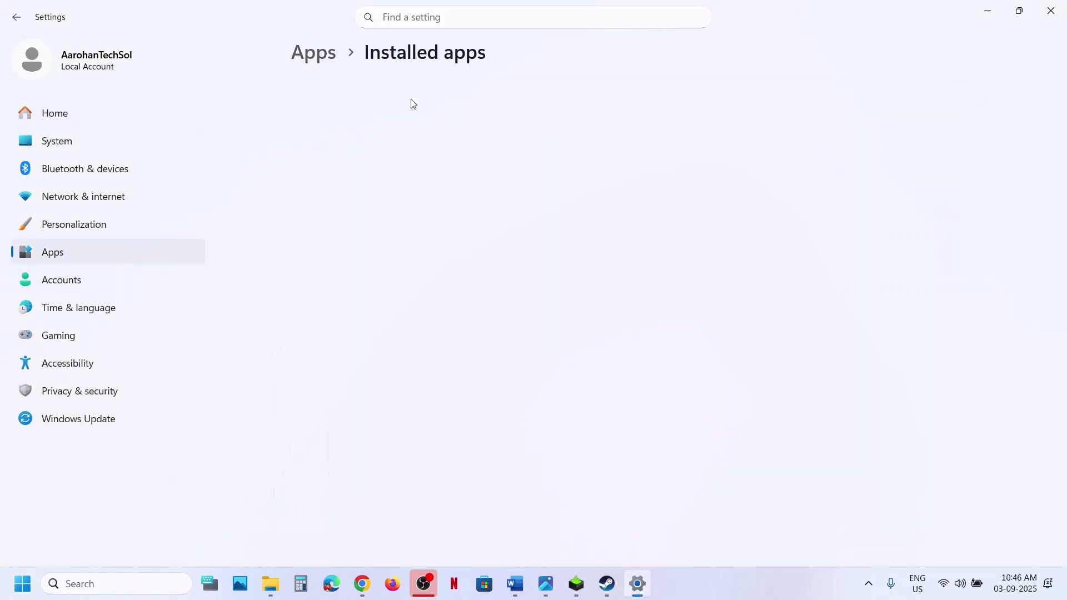
pyautogui.click(388, 94)
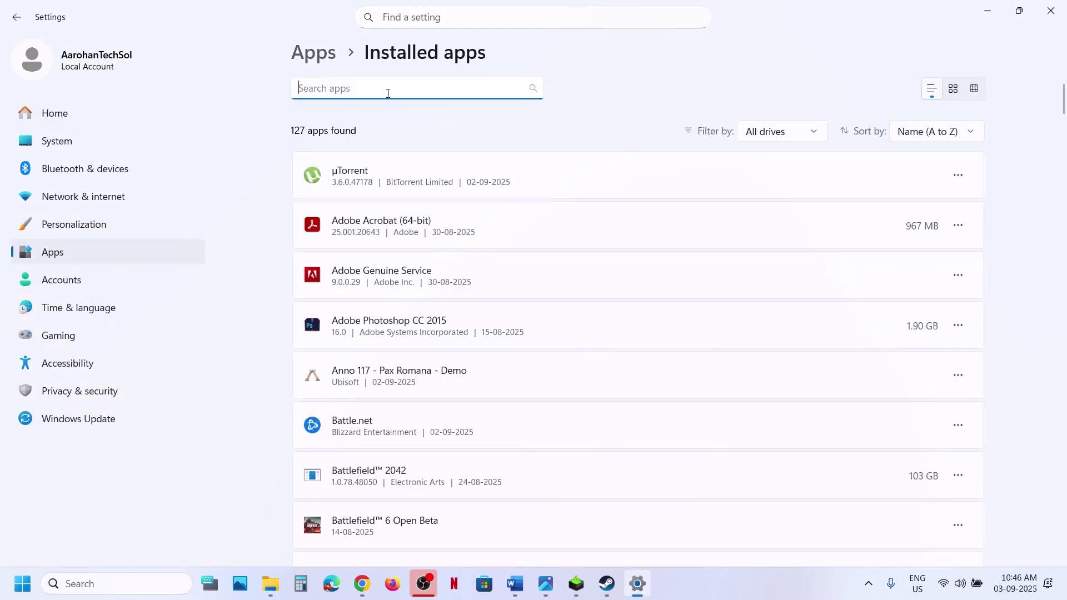
pyautogui.write('open')
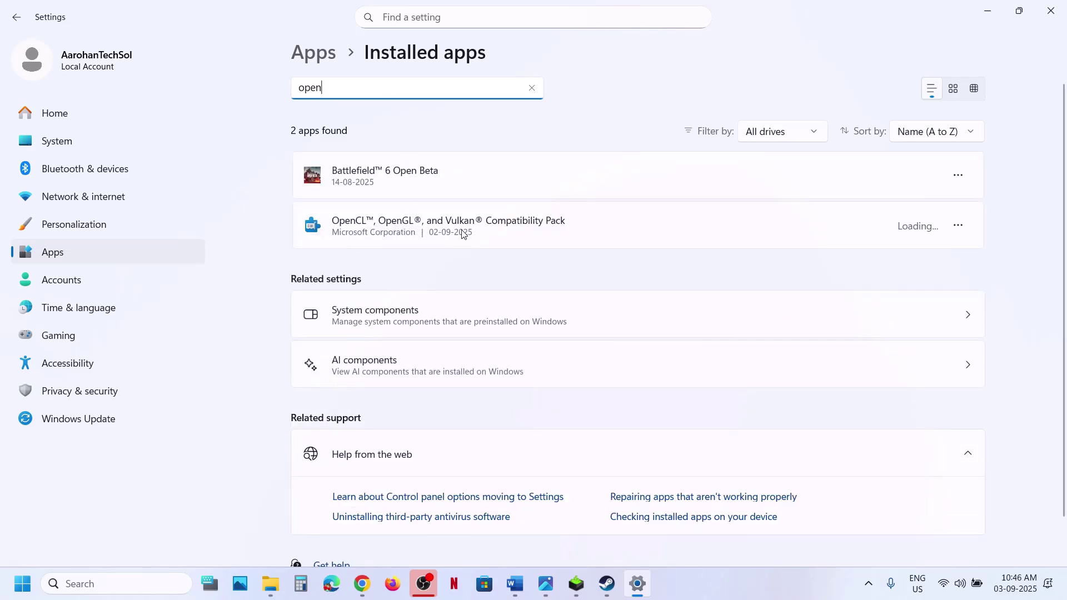
# - Uninstall the OpenCL, OpenGL, and Vulkan Compatibility Pack and bring up the PC's power options
pyautogui.click(959, 225)
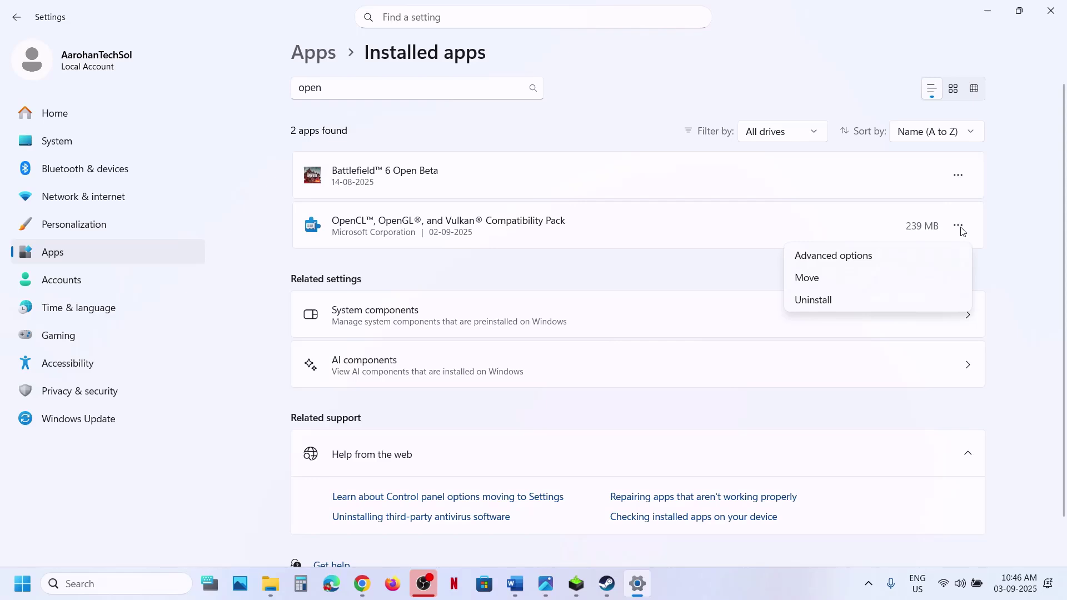
pyautogui.click(861, 300)
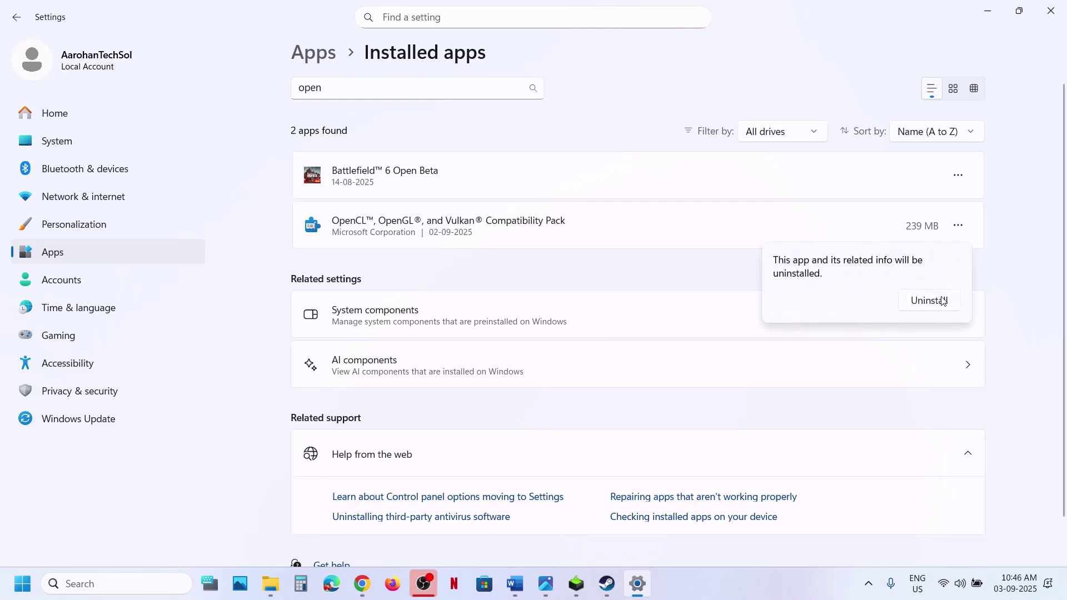
pyautogui.click(944, 300)
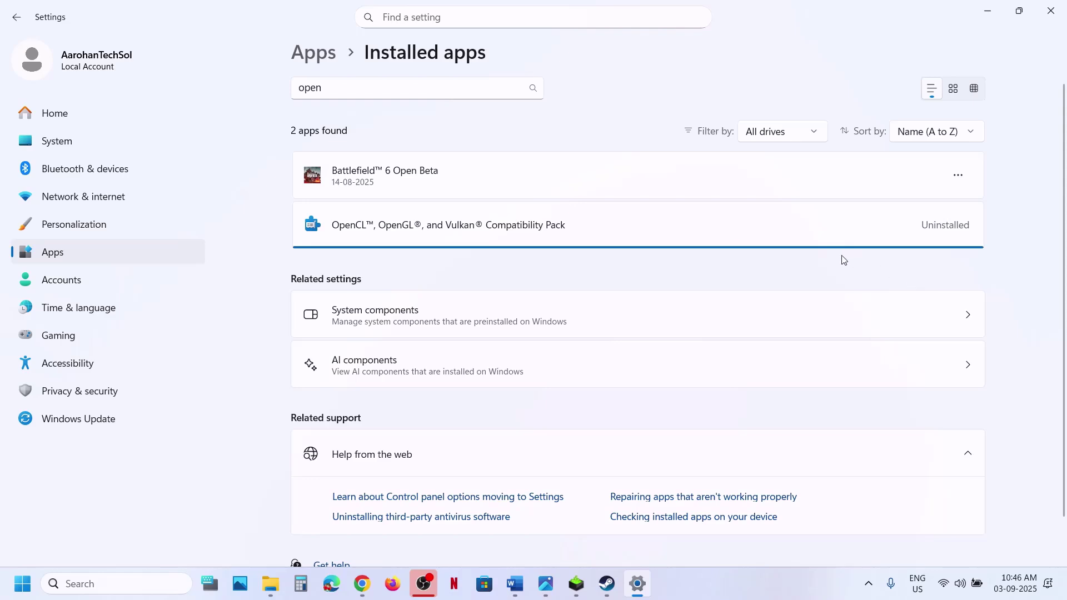
pyautogui.press('super')
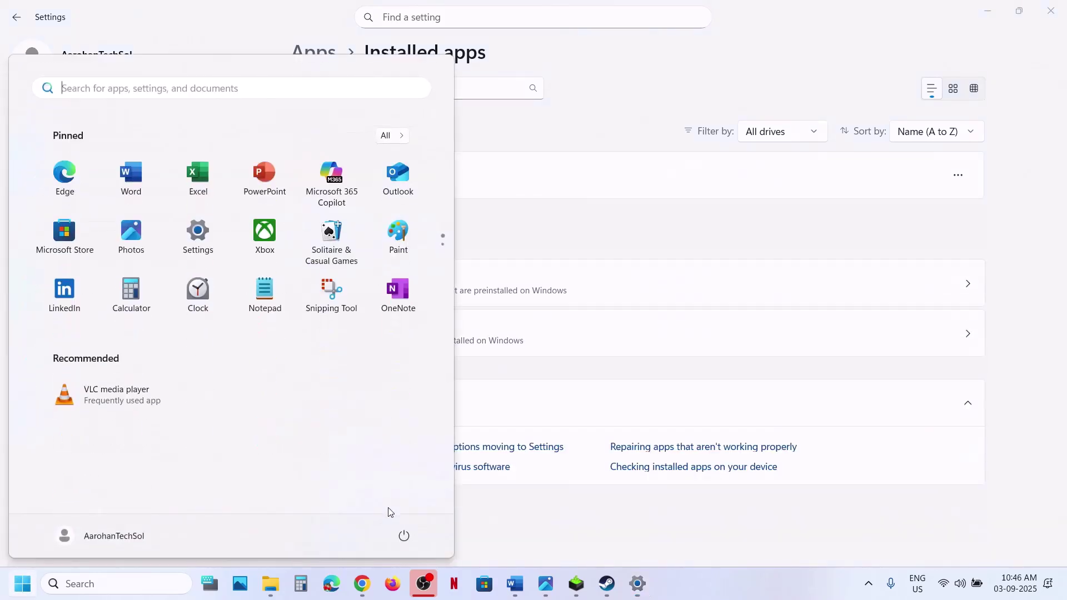
pyautogui.click(404, 535)
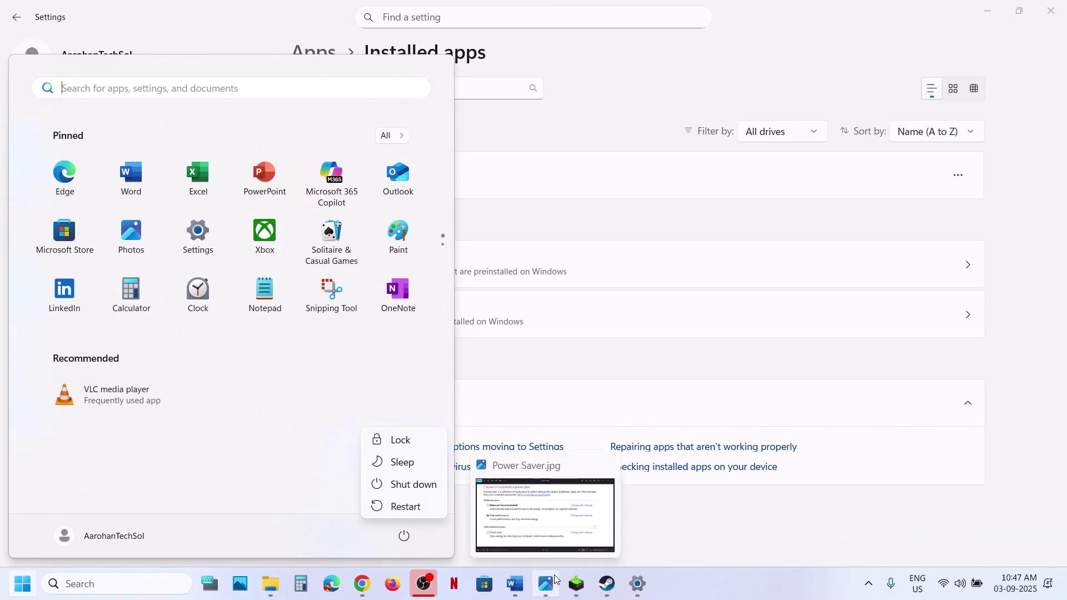
# - Copy the Microsoft Store link under Step 9 in the Word document and open it in a new Chrome tab
pyautogui.click(515, 583)
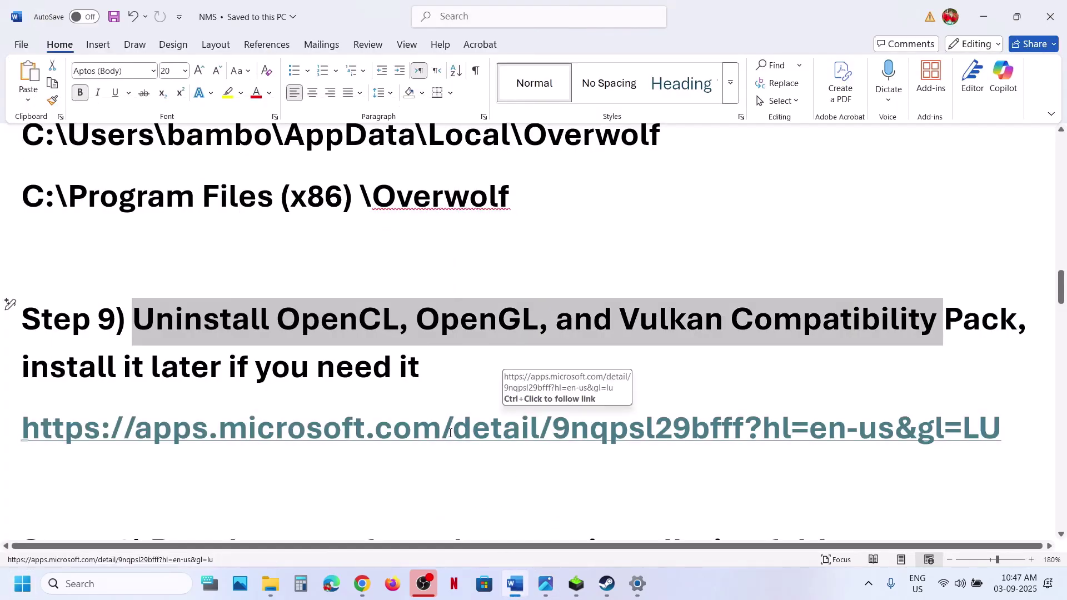
pyautogui.tripleClick(453, 429)
pyautogui.hotkey('ctrl', 'c')
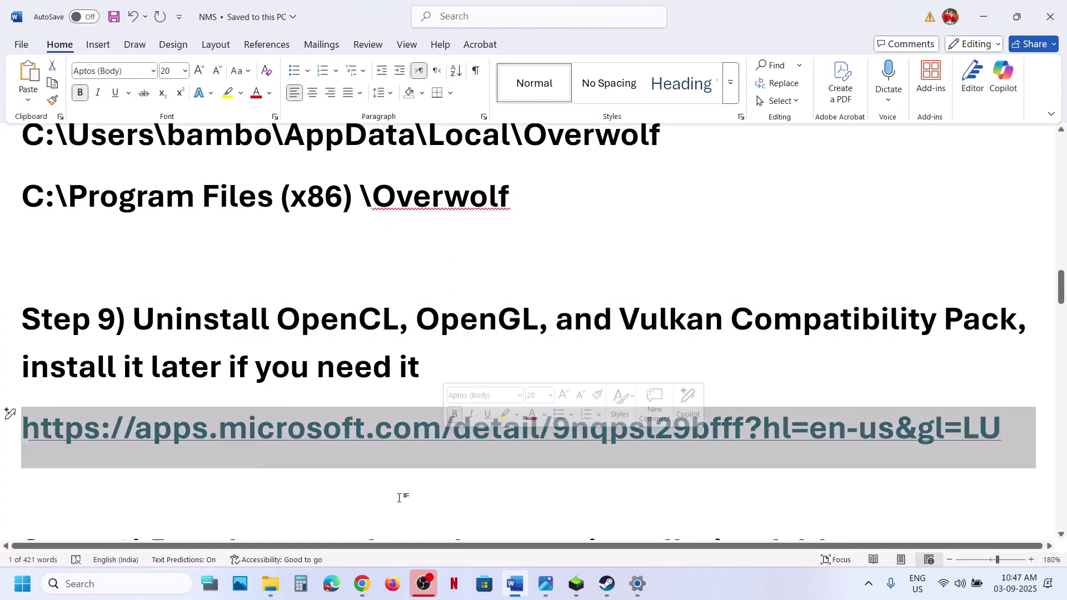
pyautogui.click(361, 583)
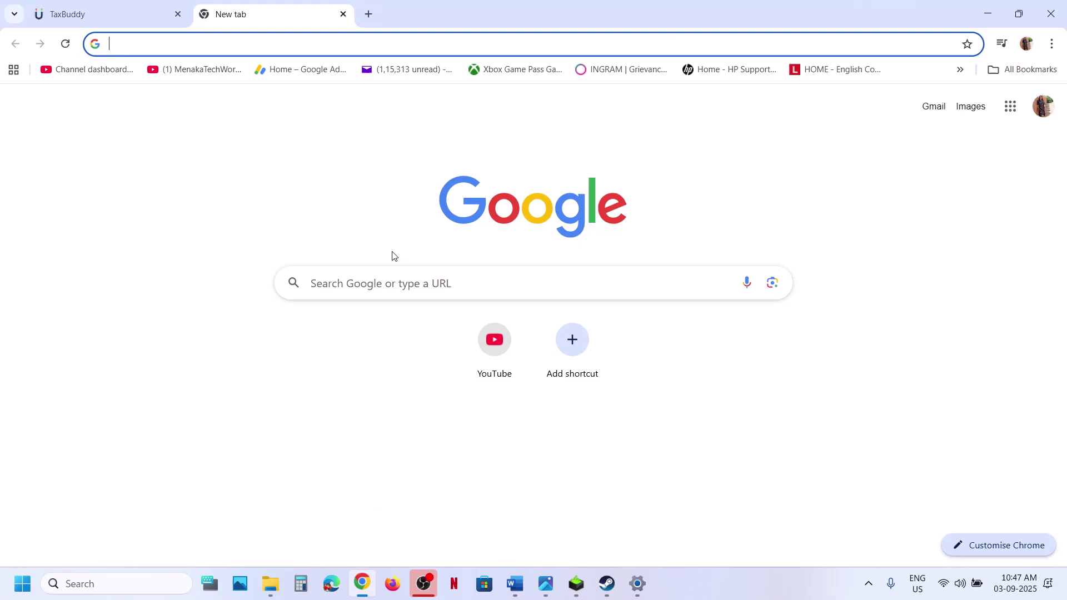
pyautogui.click(364, 14)
pyautogui.hotkey('ctrl', 'v')
pyautogui.press('Return')
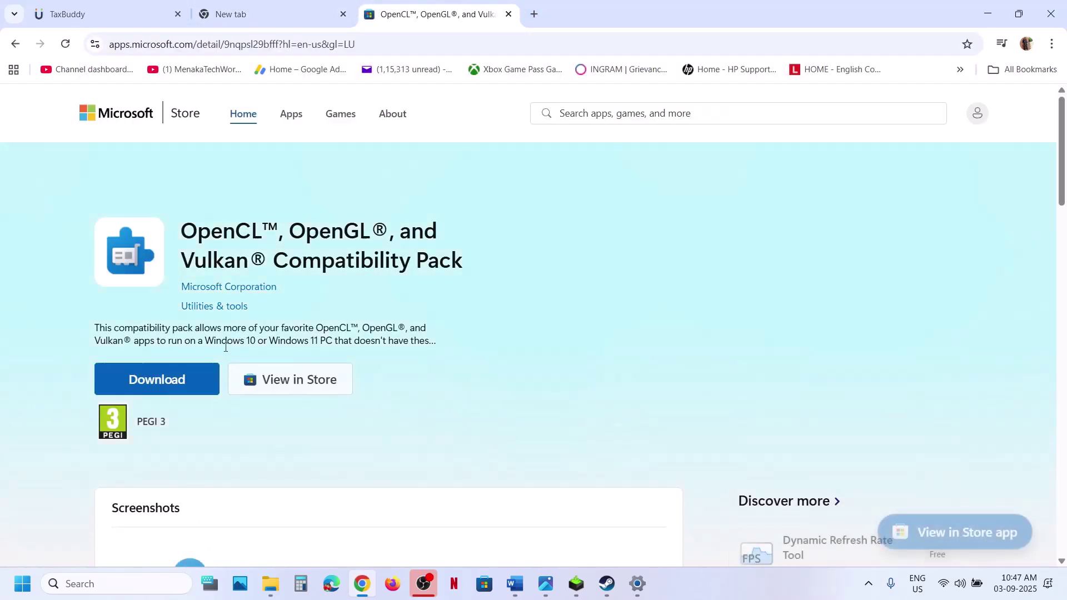
# - Download the OpenCL, OpenGL, and Vulkan Compatibility Pack installer from its store page and run it to reinstall the pack
pyautogui.click(161, 380)
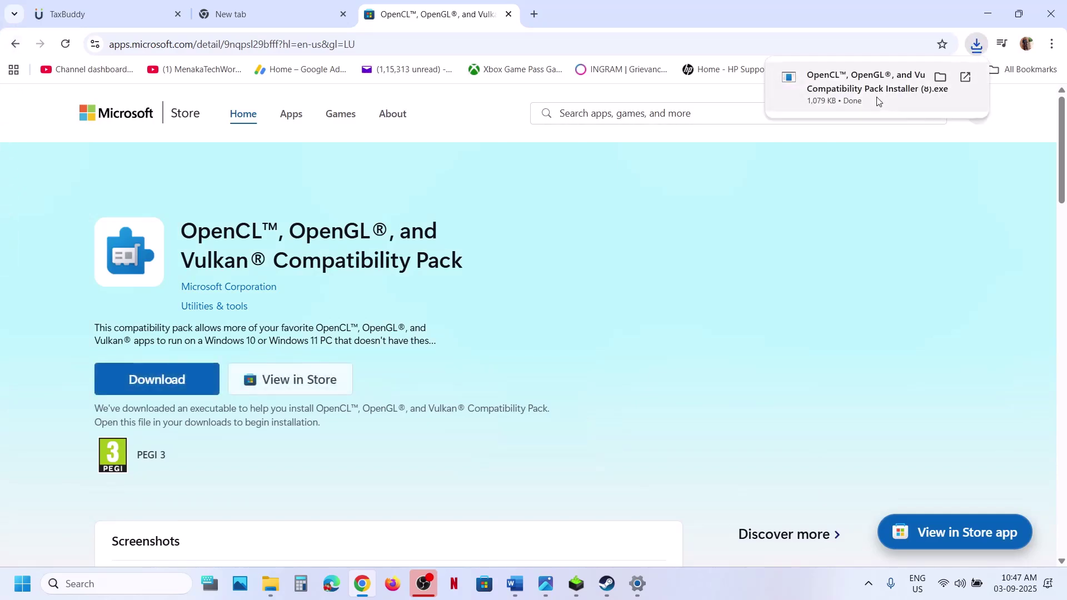
pyautogui.click(879, 100)
pyautogui.click(622, 309)
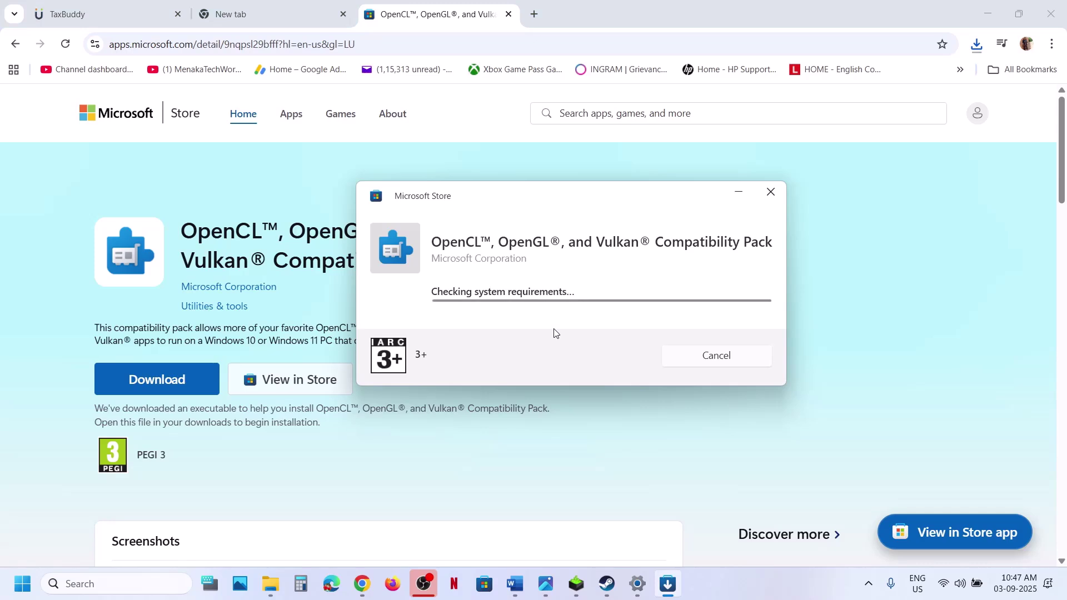
# - Switch to the Word document and review Step 10 about running the game from its installation folder as an administrator
pyautogui.moveTo(517, 595)
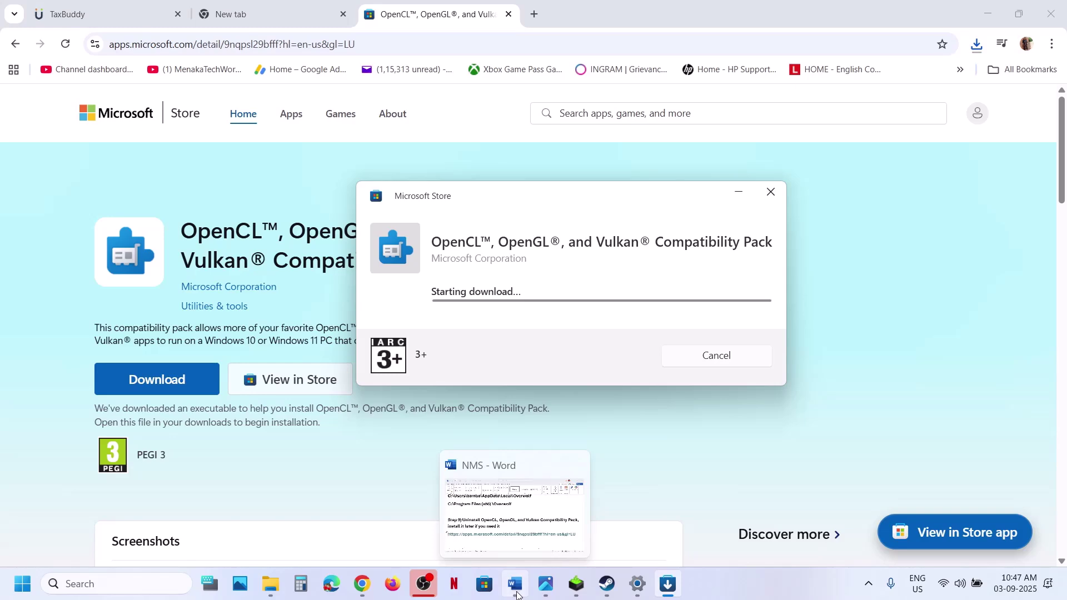
pyautogui.click(517, 595)
pyautogui.scroll(-4, 415, 375)
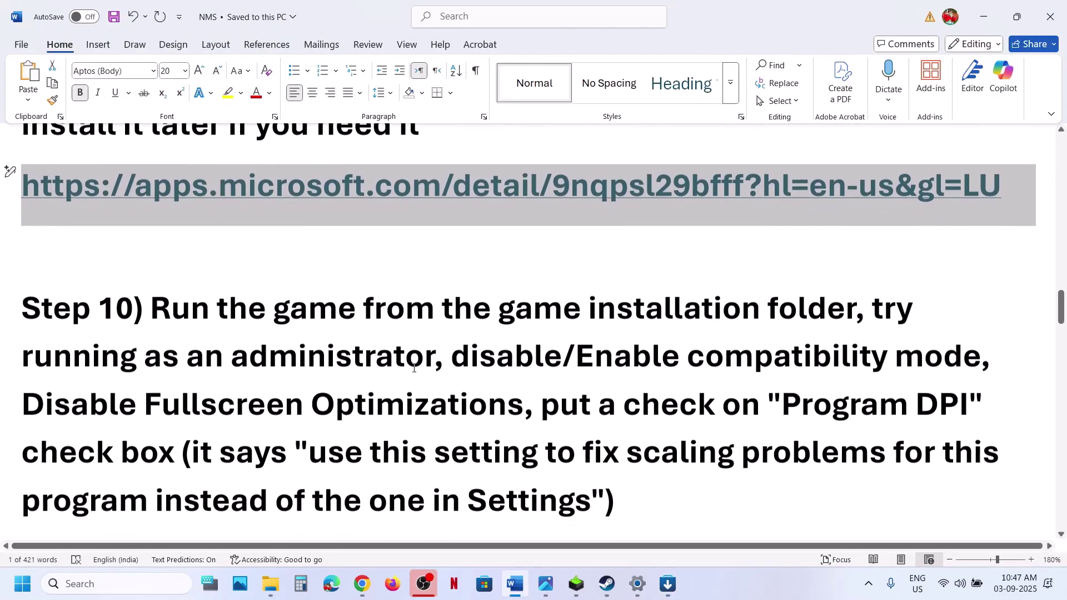
pyautogui.moveTo(150, 309); pyautogui.dragTo(394, 358)
# - Switch to Steam, browse the local files of No Man's Sky, and open the Binaries folder
pyautogui.click(608, 584)
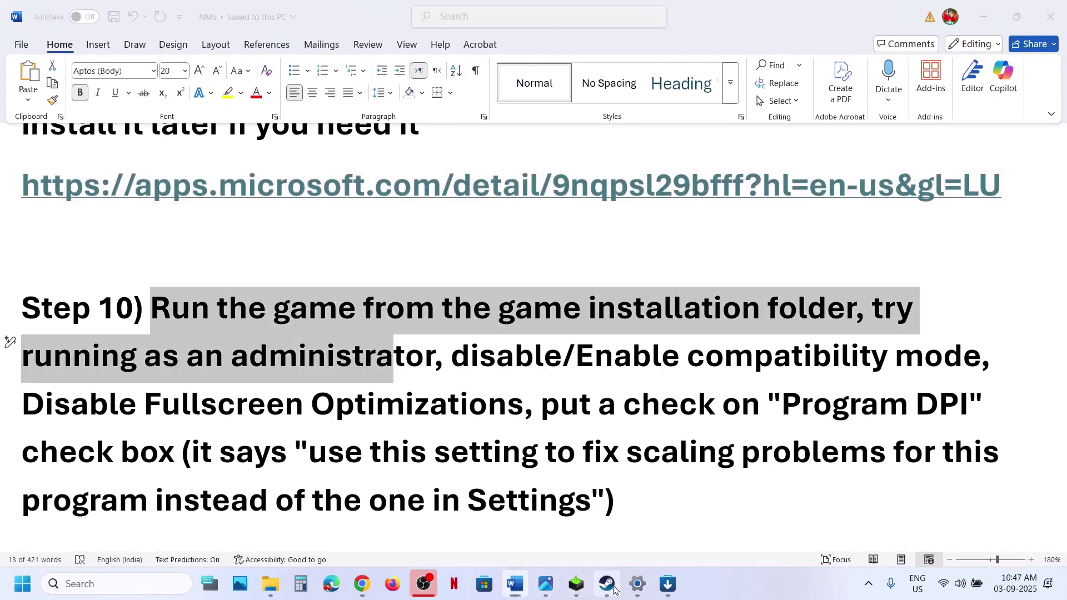
pyautogui.rightClick(84, 337)
pyautogui.moveTo(115, 417)
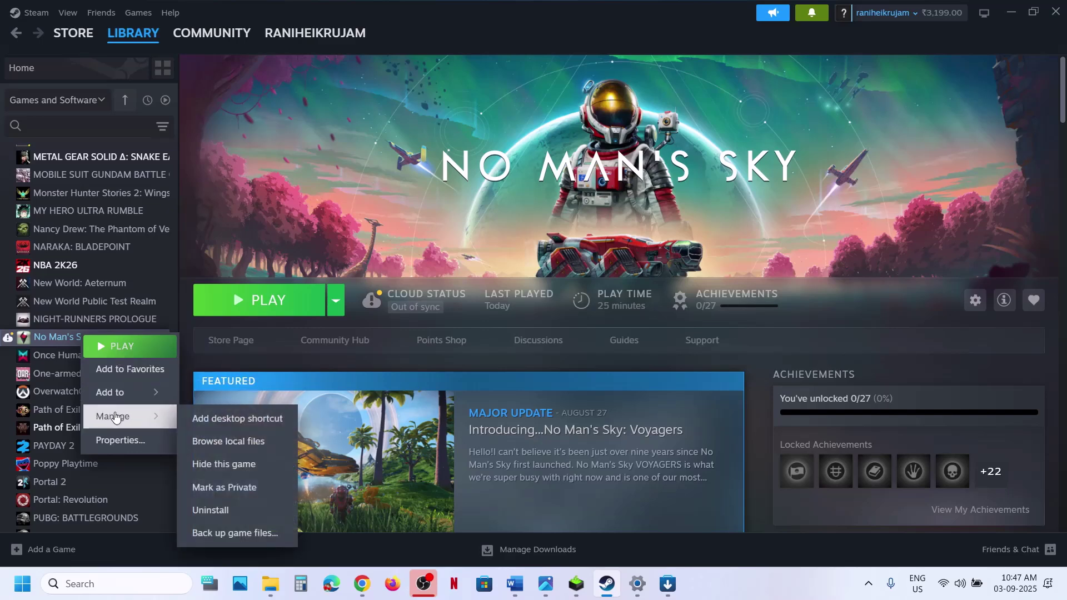
pyautogui.click(229, 441)
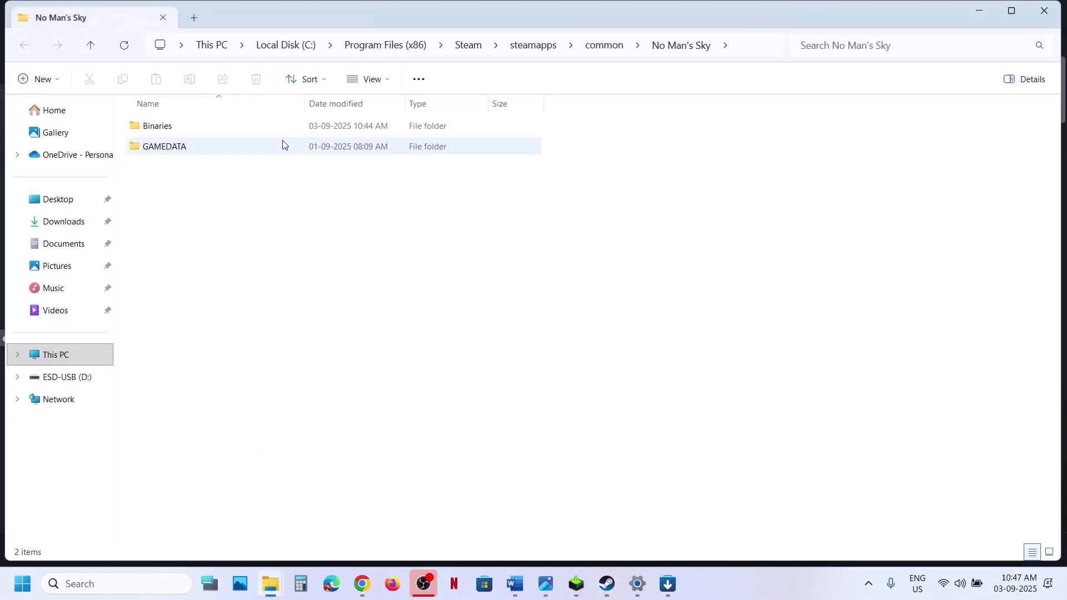
pyautogui.doubleClick(198, 128)
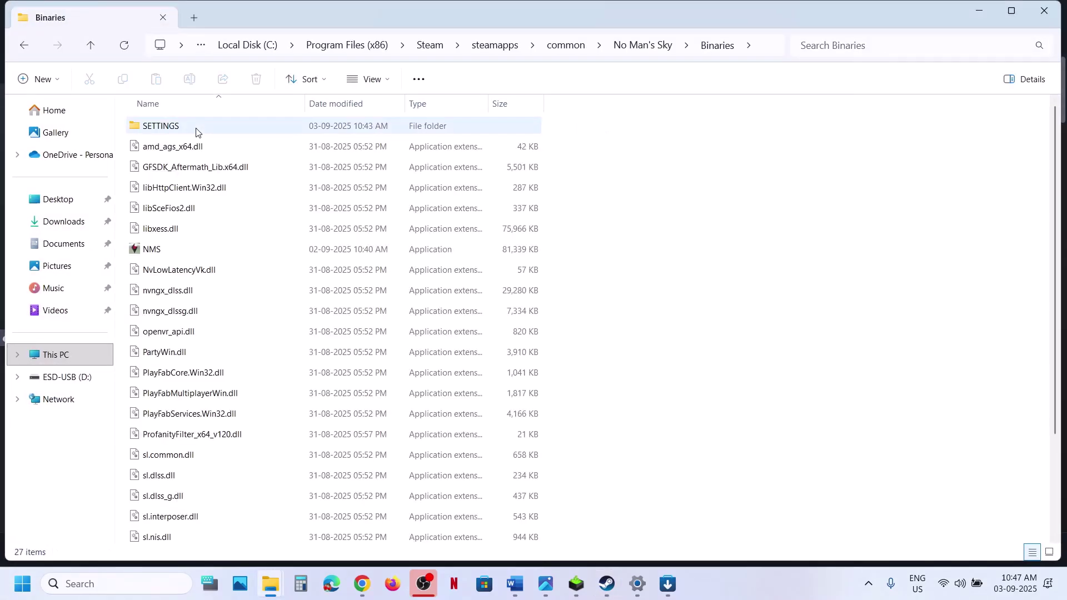
# - Set the NMS application to run as an administrator in its compatibility properties and apply the change
pyautogui.click(168, 247)
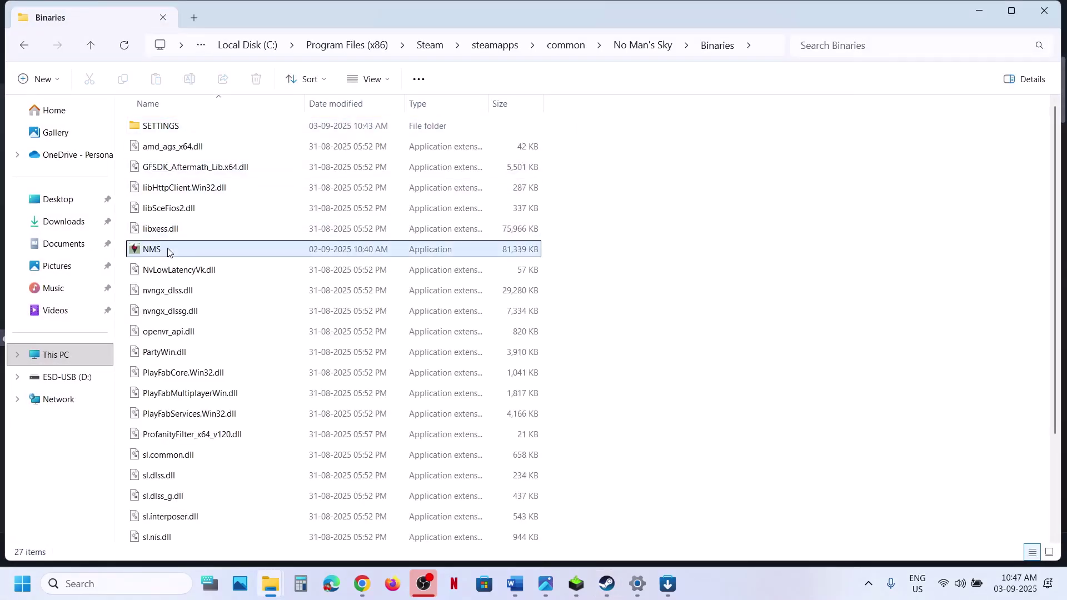
pyautogui.rightClick(216, 256)
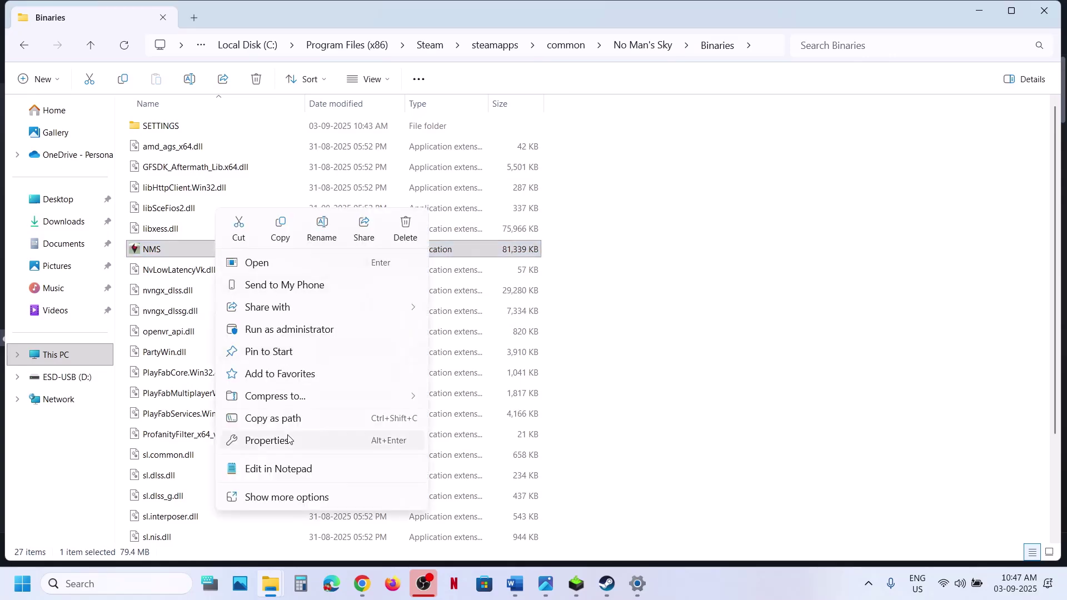
pyautogui.click(266, 441)
pyautogui.click(348, 221)
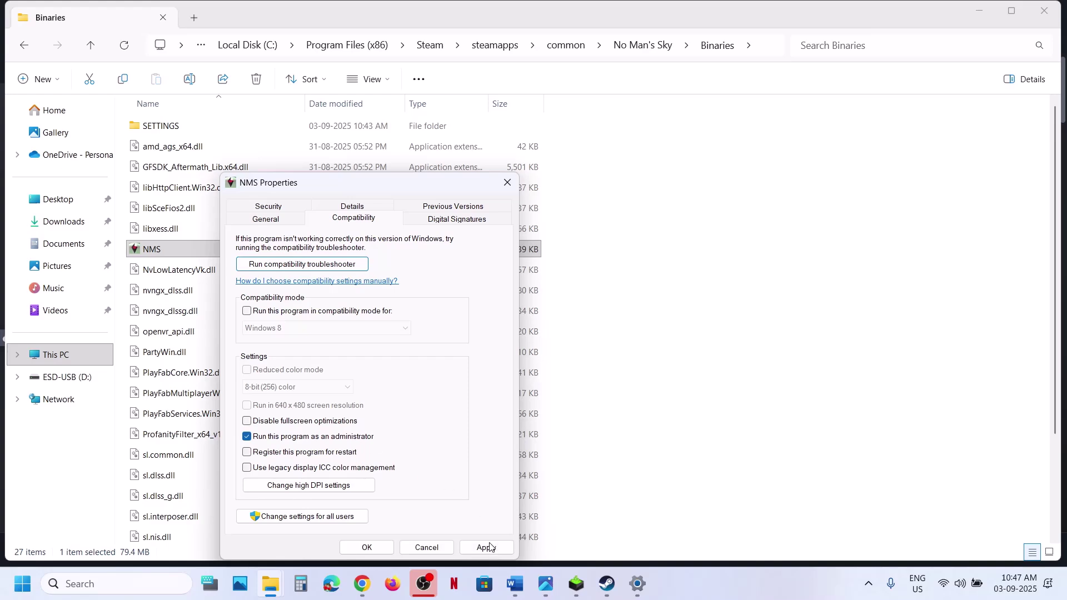
pyautogui.click(490, 547)
pyautogui.click(368, 548)
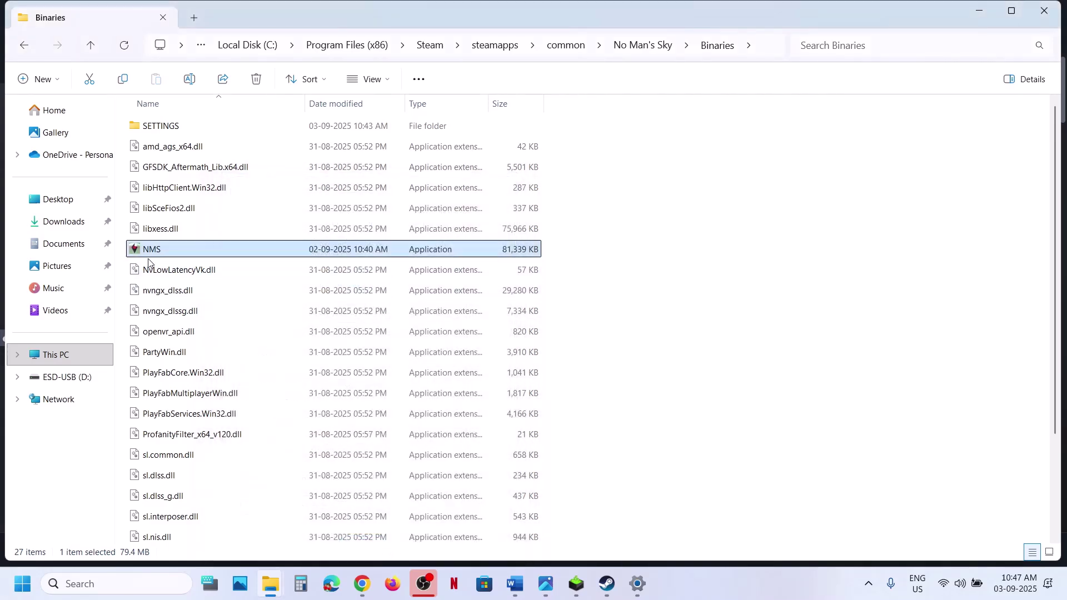
pyautogui.rightClick(171, 249)
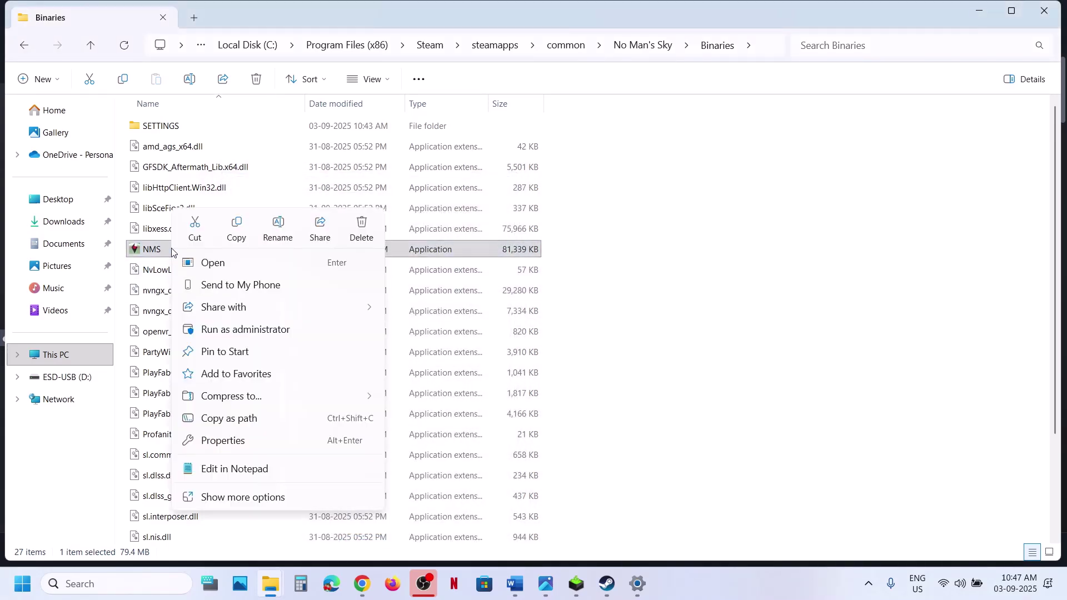
pyautogui.click(269, 439)
pyautogui.click(303, 225)
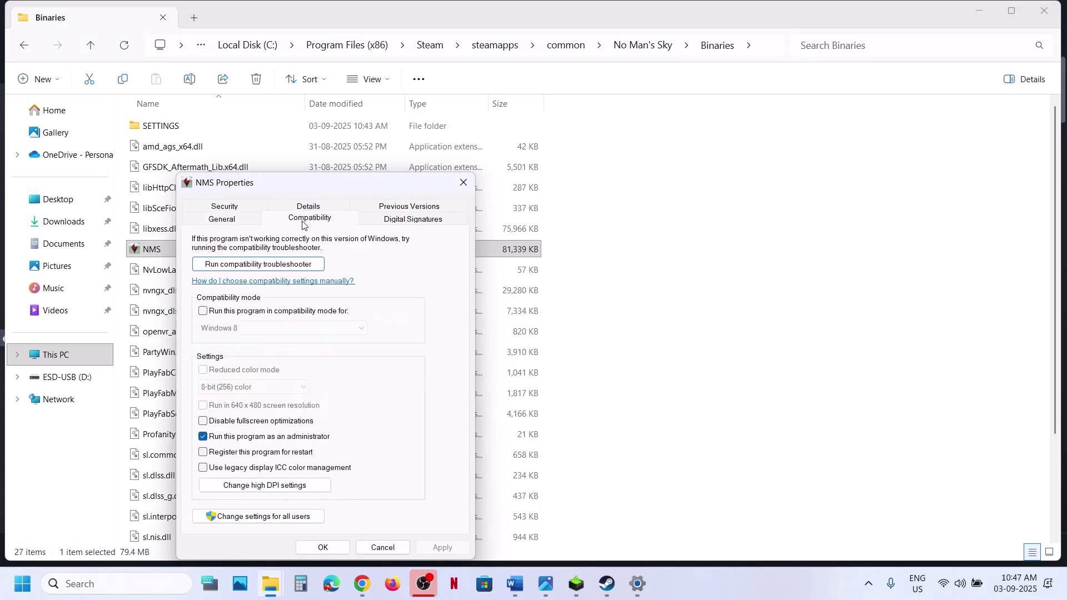
pyautogui.click(203, 312)
pyautogui.click(202, 311)
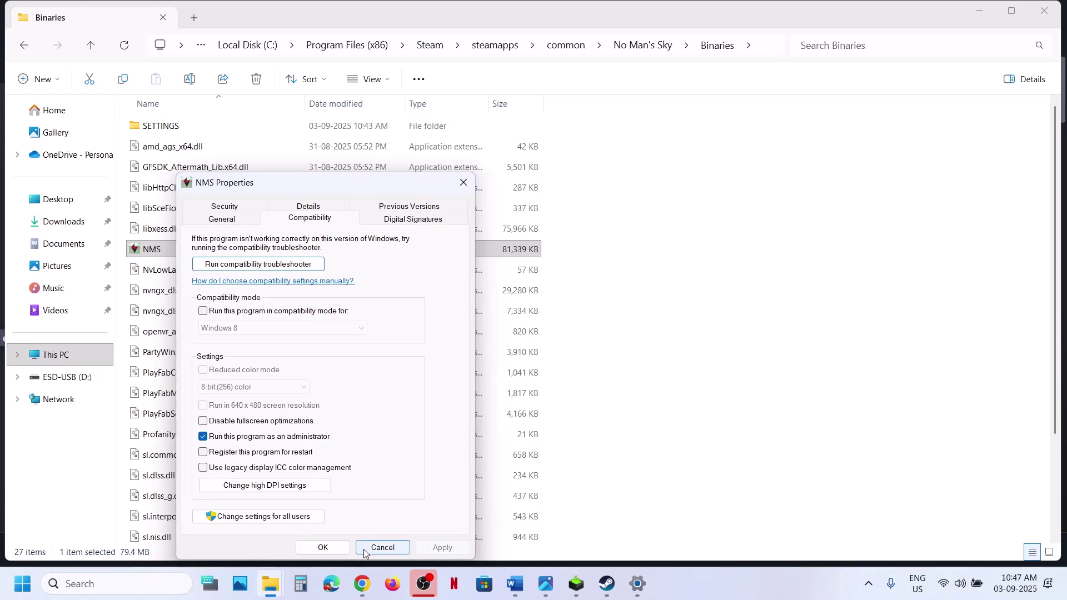
pyautogui.click(323, 547)
# - Enable compatibility mode for Windows 7 and disable fullscreen optimizations in the NMS application's properties, applying the changes
pyautogui.rightClick(162, 251)
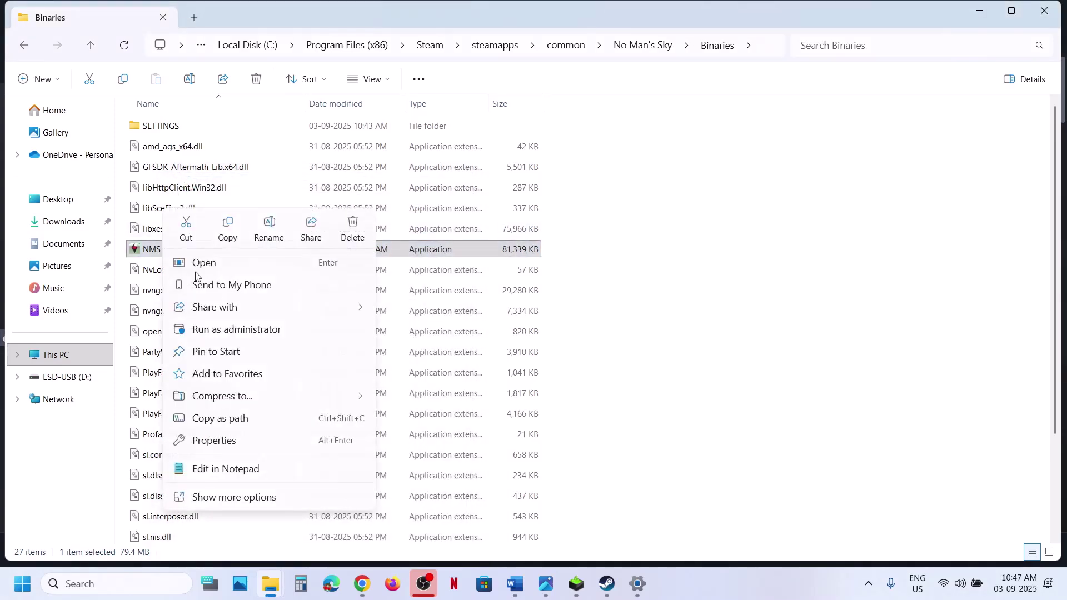
pyautogui.click(257, 440)
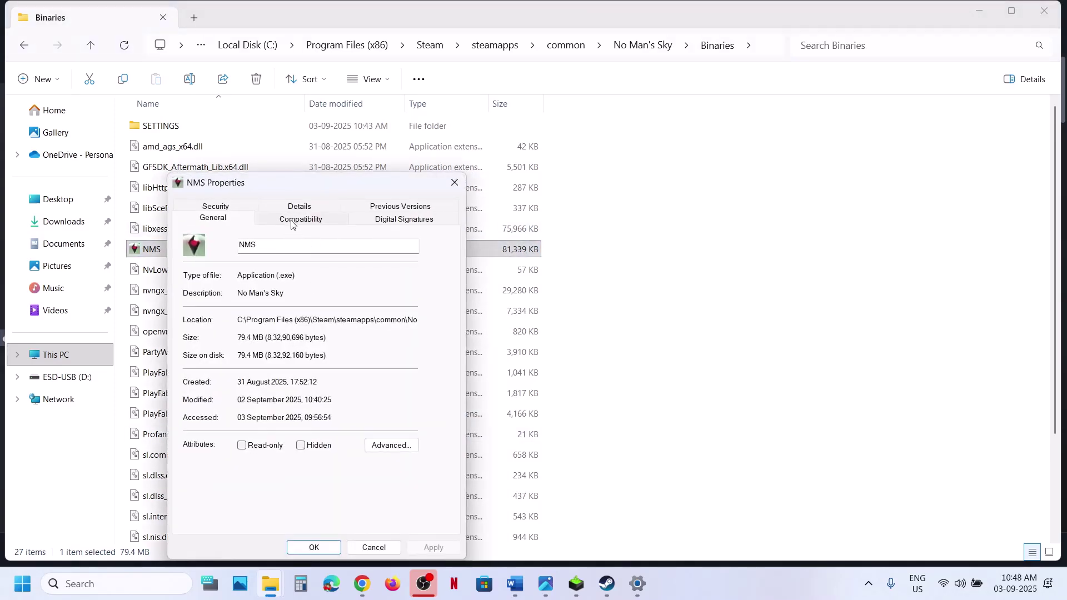
pyautogui.click(293, 222)
pyautogui.click(194, 312)
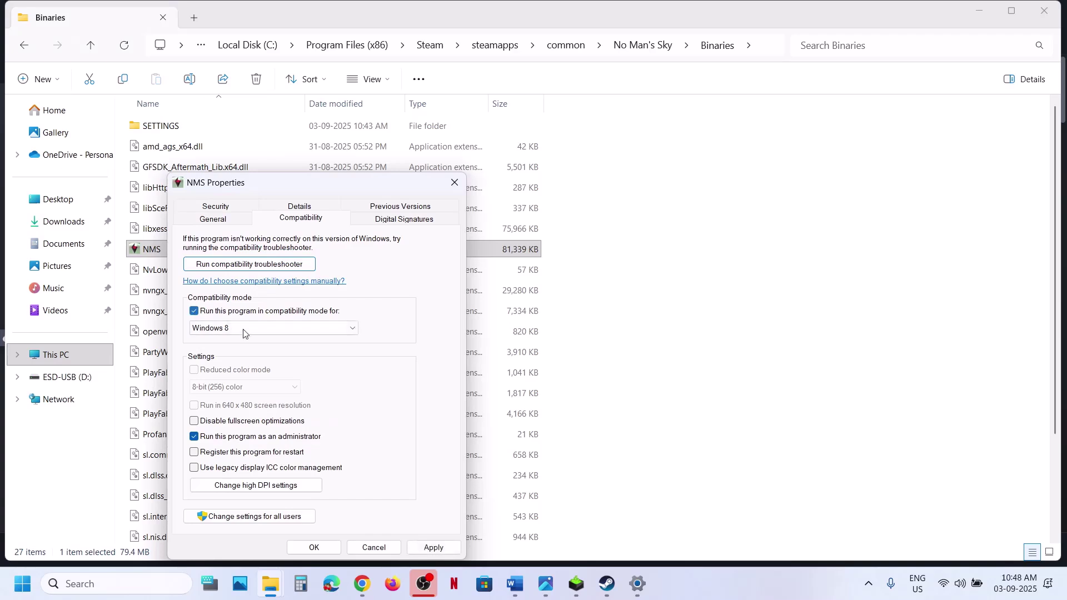
pyautogui.click(432, 546)
pyautogui.click(248, 329)
pyautogui.click(234, 369)
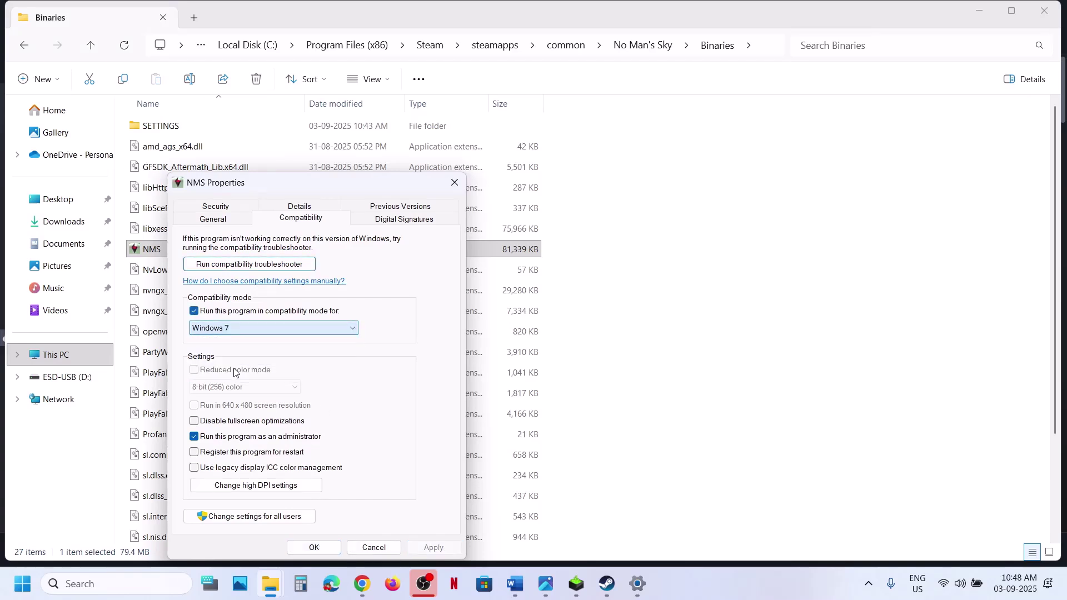
pyautogui.click(431, 547)
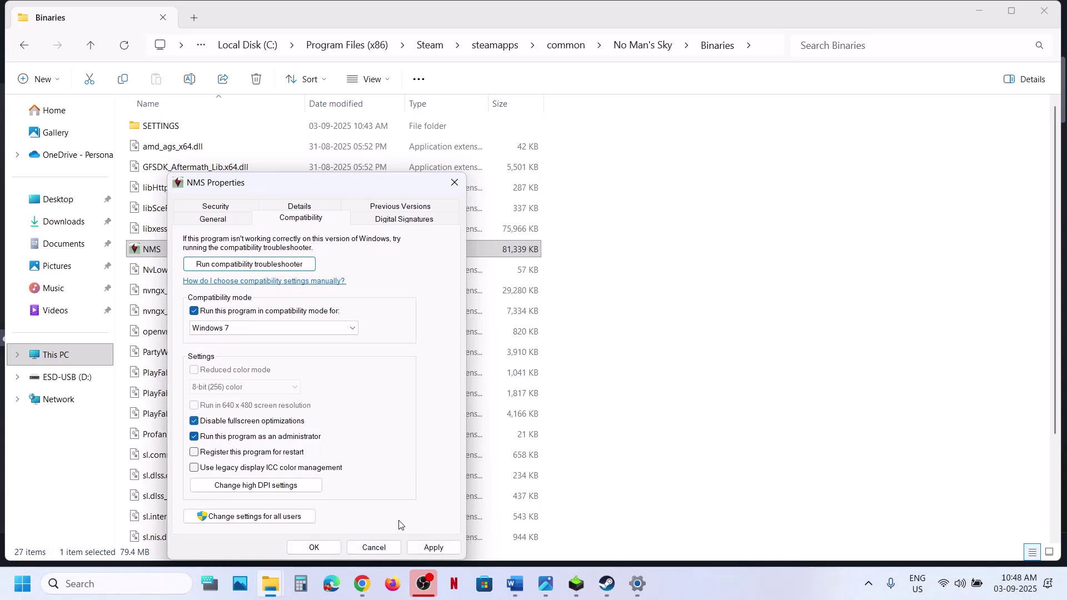
pyautogui.click(429, 546)
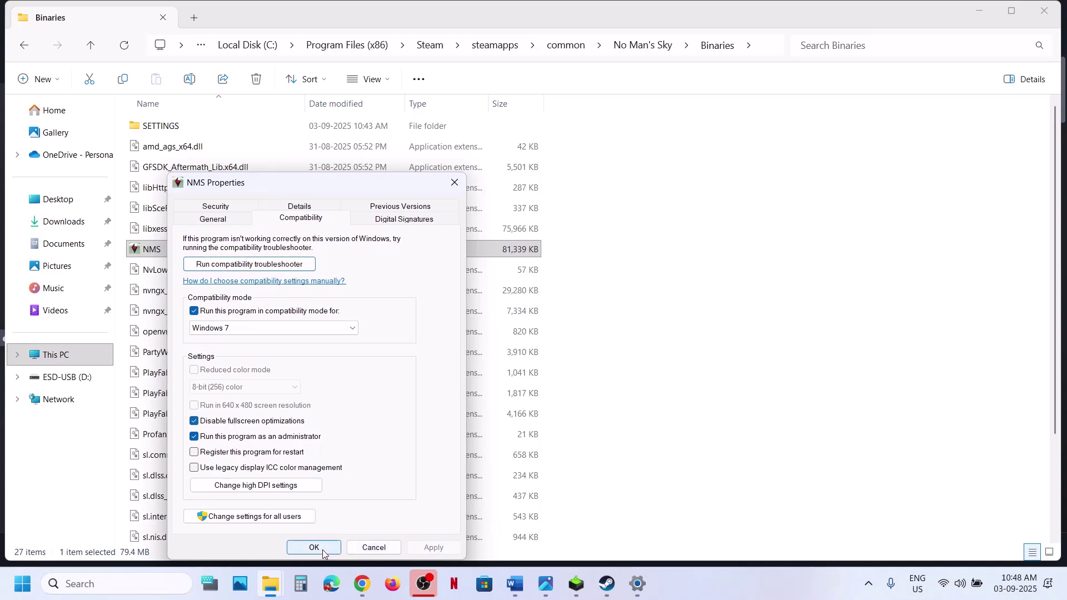
# - Enable the Program DPI scaling fix and the high DPI scaling override by Application for NMS, and apply the settings
pyautogui.click(250, 486)
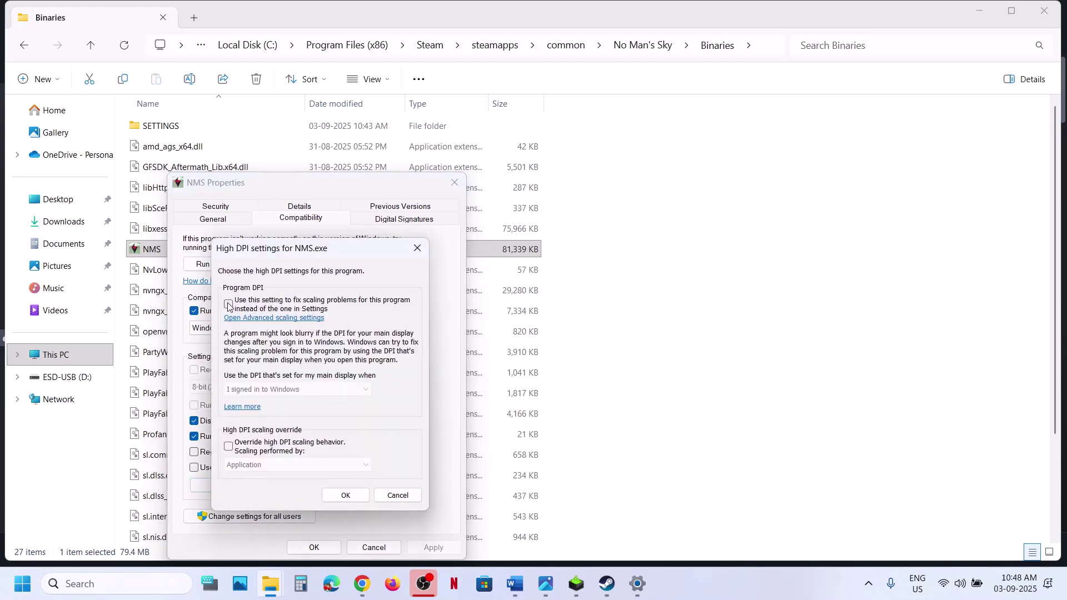
pyautogui.click(228, 305)
pyautogui.click(228, 446)
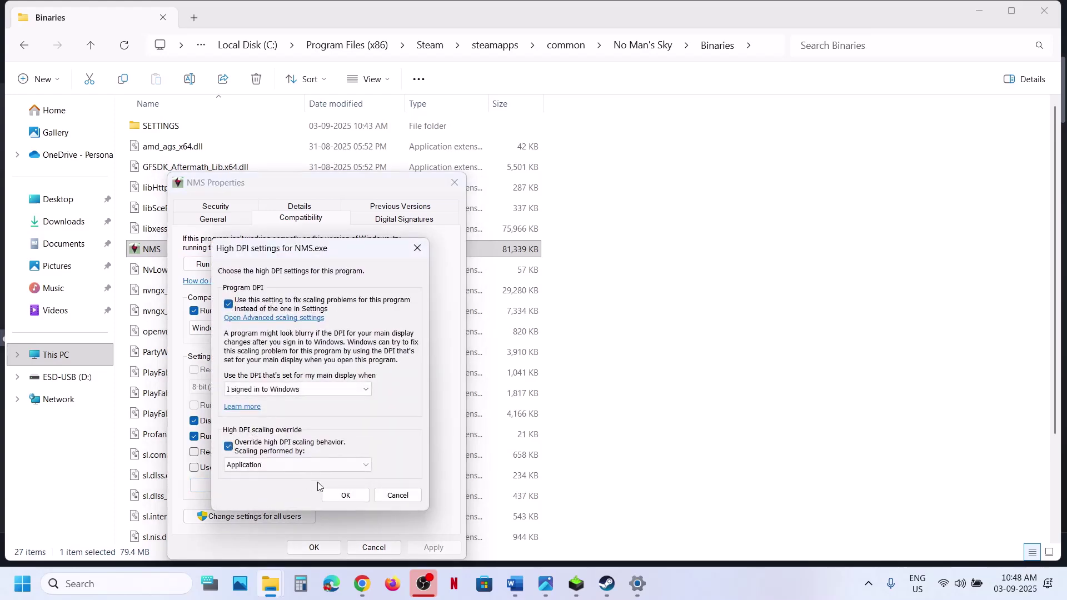
pyautogui.click(344, 495)
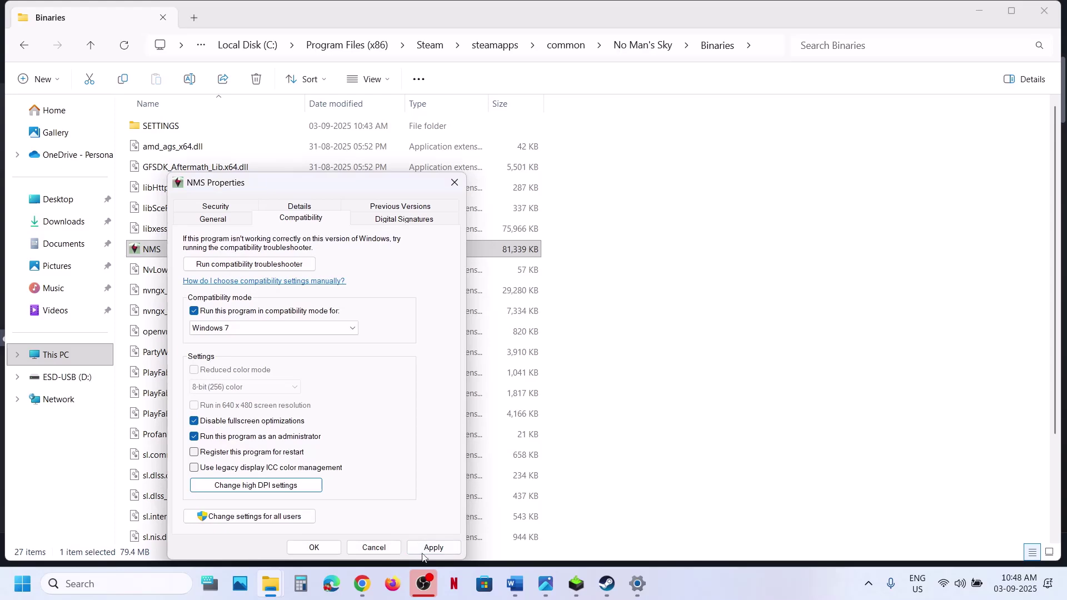
pyautogui.click(423, 550)
pyautogui.click(314, 547)
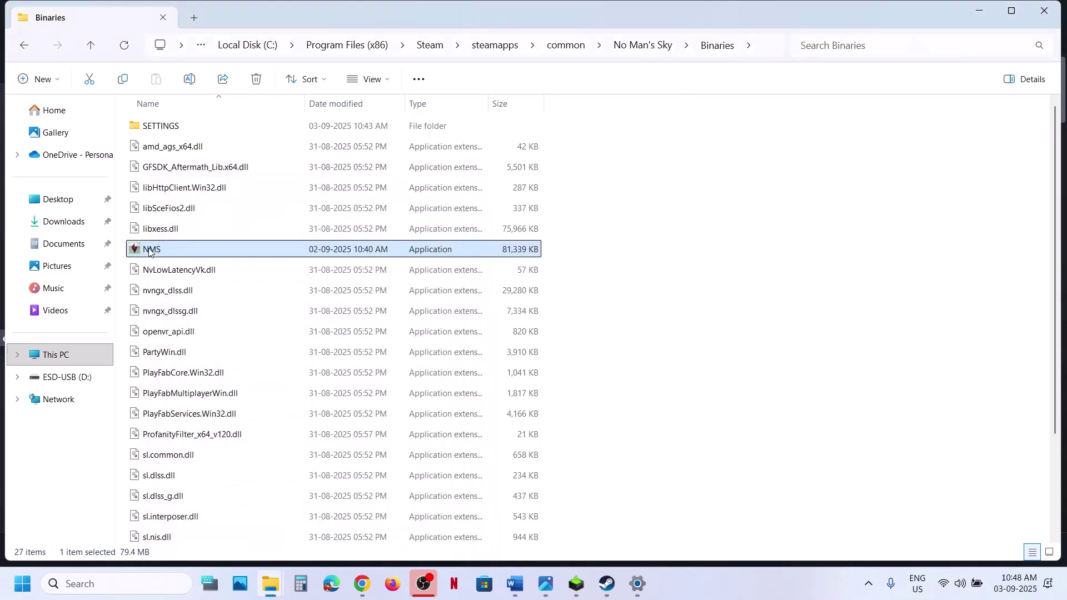
# - Clear NMS's compatibility mode, fullscreen optimization, administrator, and both high DPI options, and apply the changes
pyautogui.rightClick(150, 250)
pyautogui.click(199, 439)
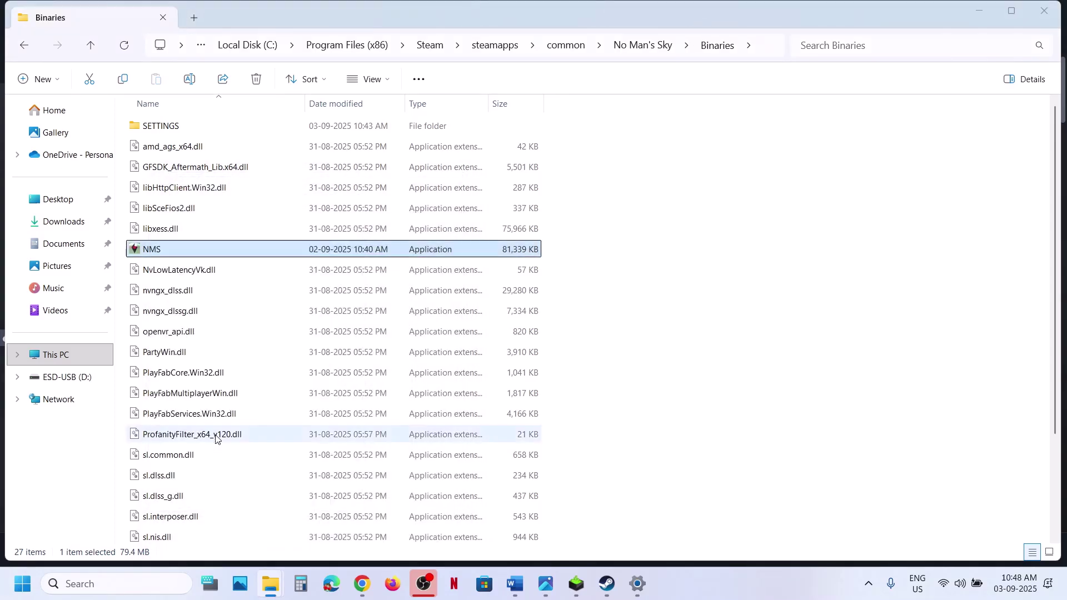
pyautogui.click(300, 222)
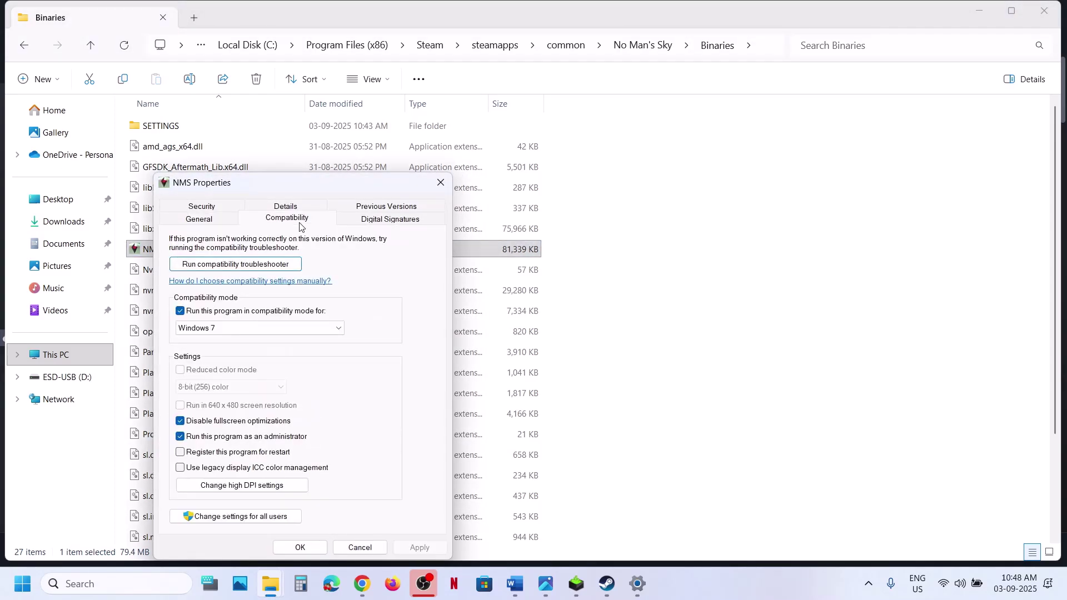
pyautogui.click(180, 311)
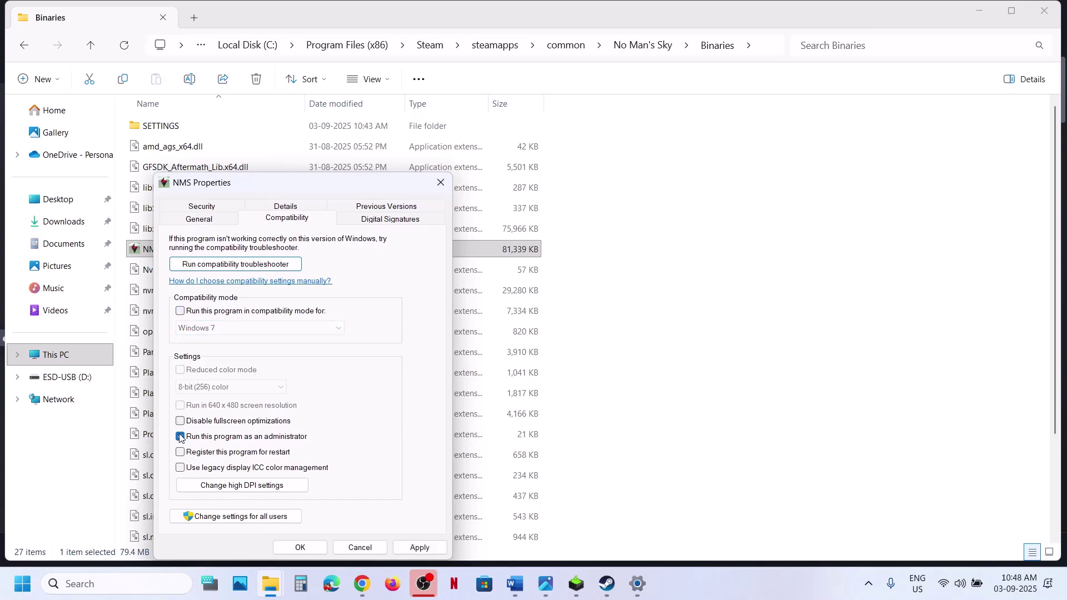
pyautogui.click(257, 483)
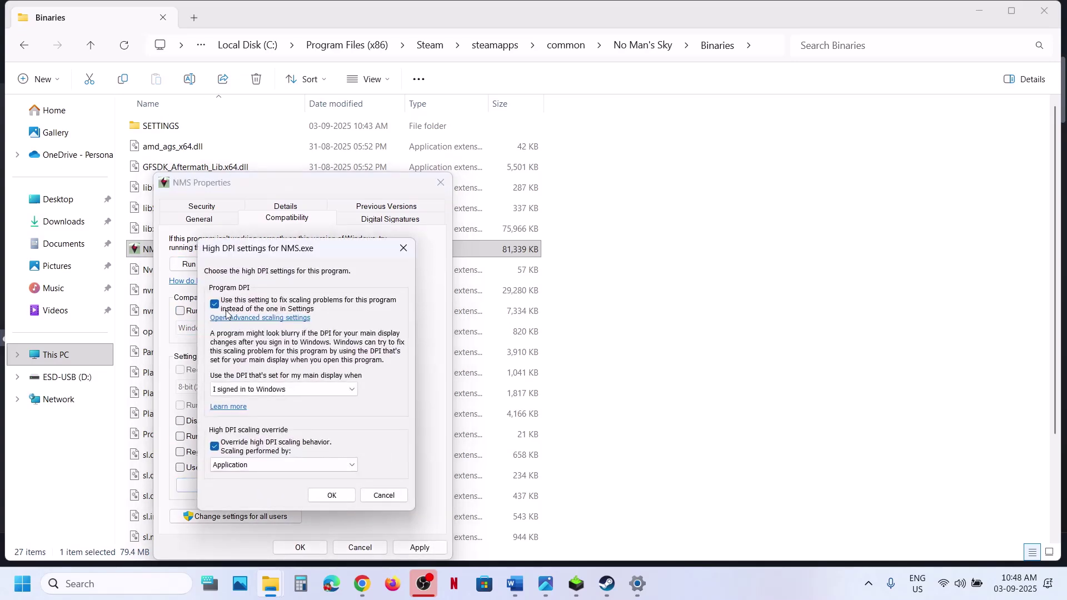
pyautogui.click(215, 305)
pyautogui.click(216, 445)
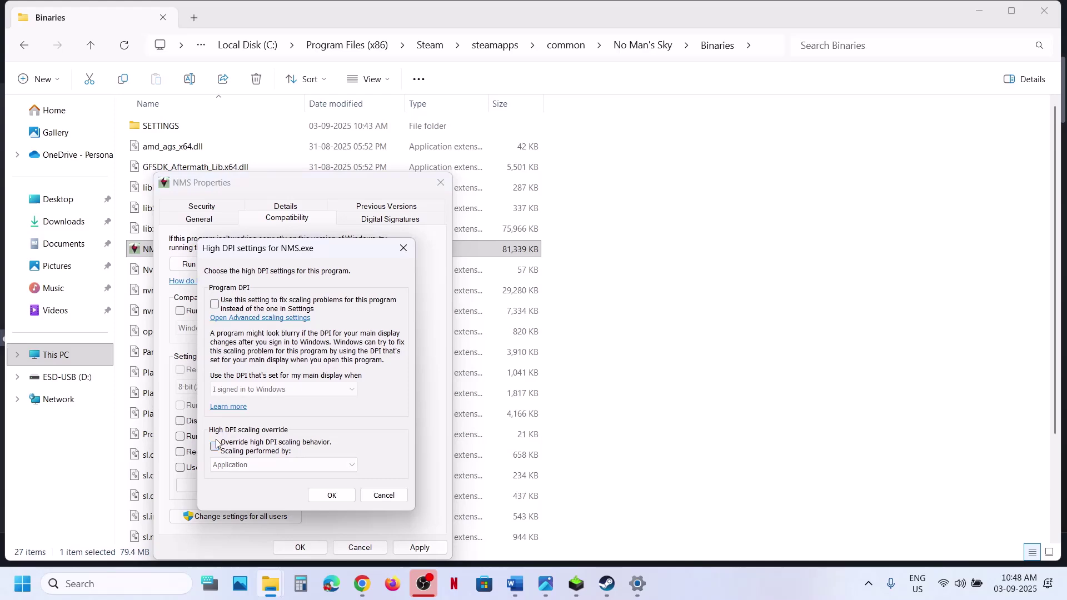
pyautogui.click(332, 494)
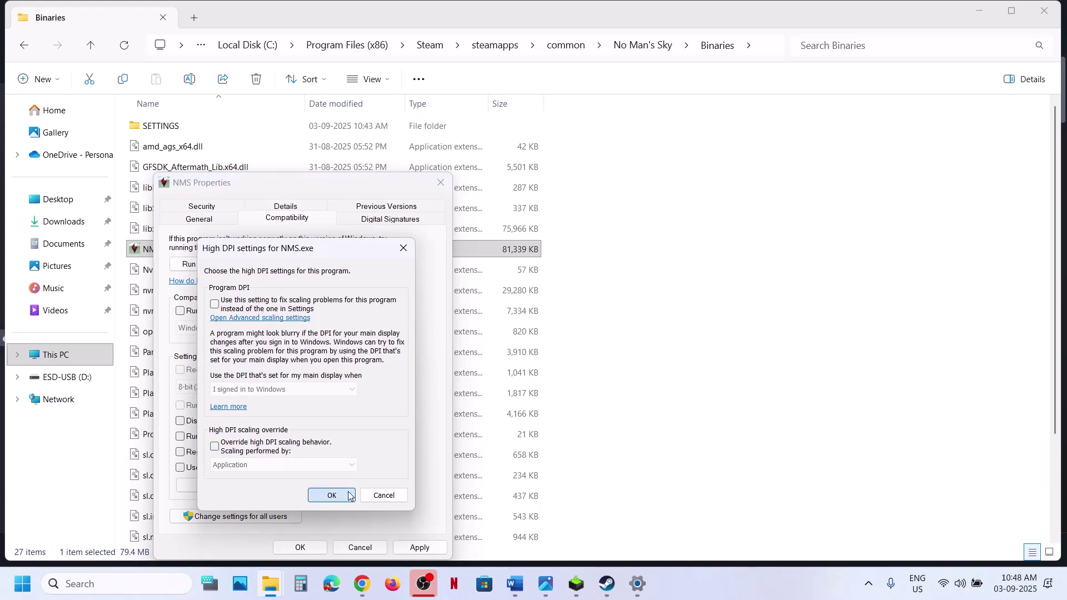
pyautogui.click(417, 548)
pyautogui.click(310, 545)
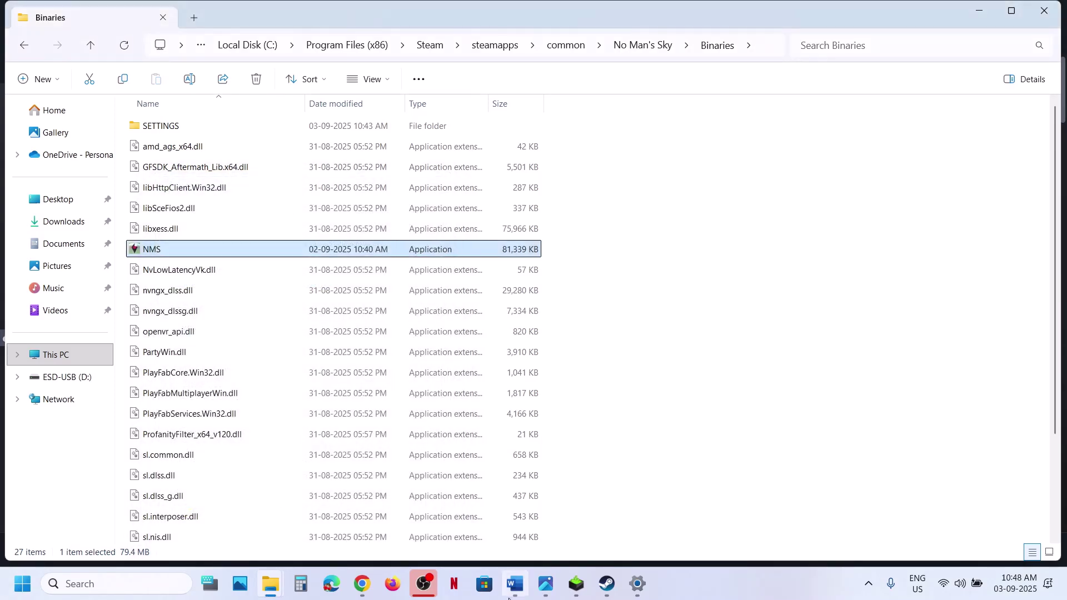
# - Copy the NVIDIA GeForce drivers link under Step 11 in the Word document and open it in a new Chrome tab
pyautogui.click(509, 597)
pyautogui.scroll(-2, 341, 342)
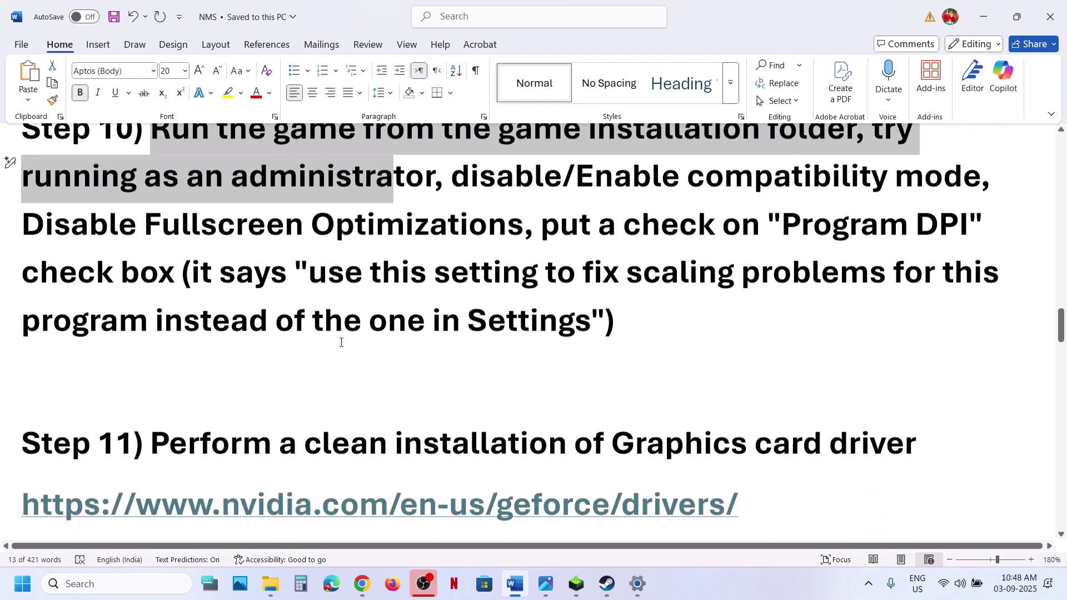
pyautogui.scroll(-3, 341, 343)
pyautogui.tripleClick(613, 379)
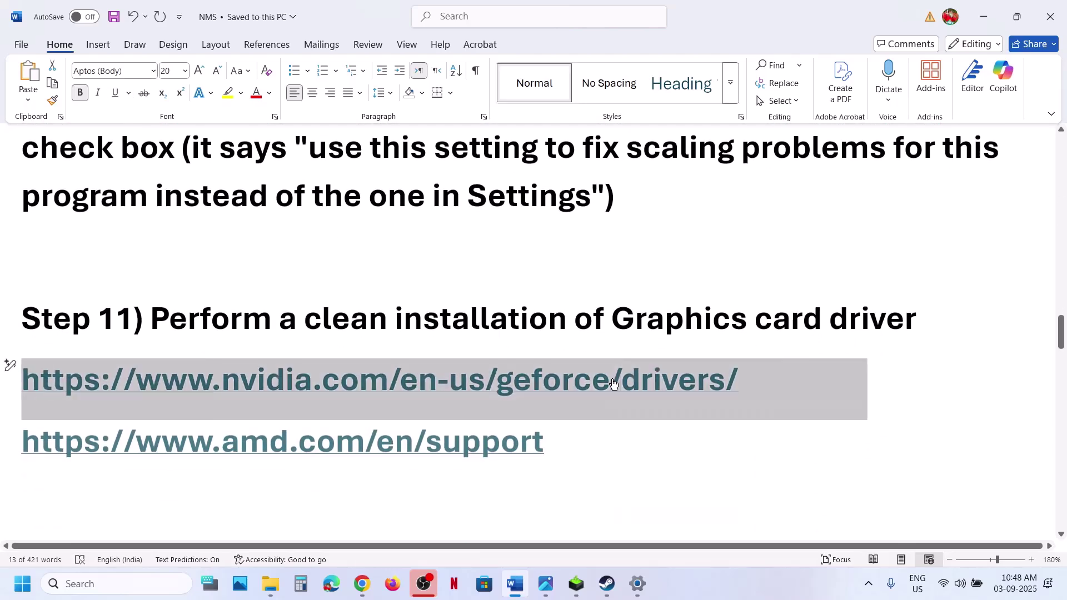
pyautogui.click(374, 583)
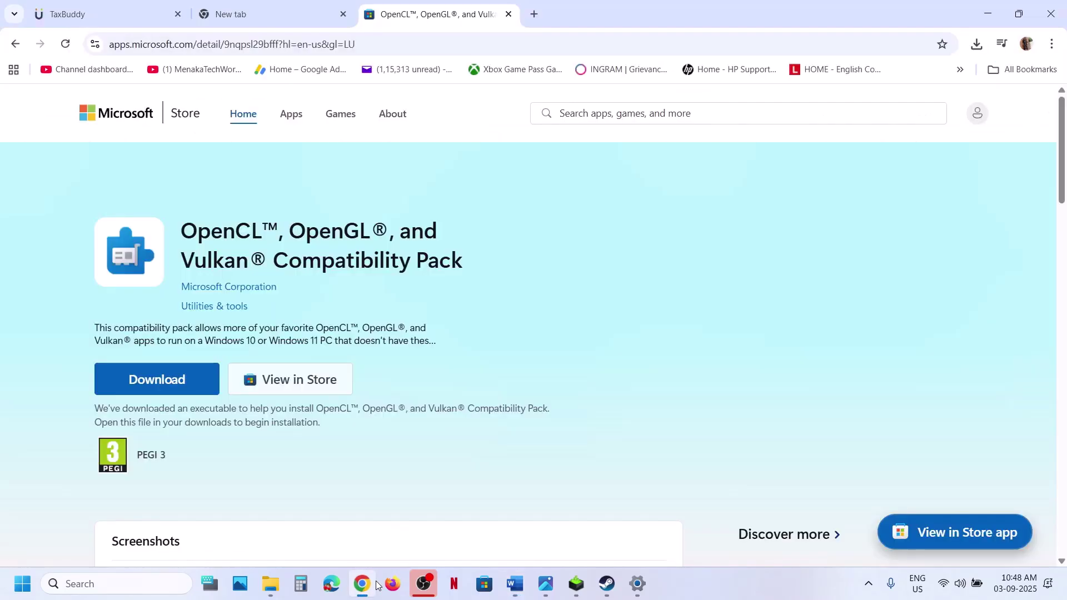
pyautogui.click(534, 14)
pyautogui.write('https://www.nvidia.com/en-us/geforce/drivers/')
pyautogui.press('Return')
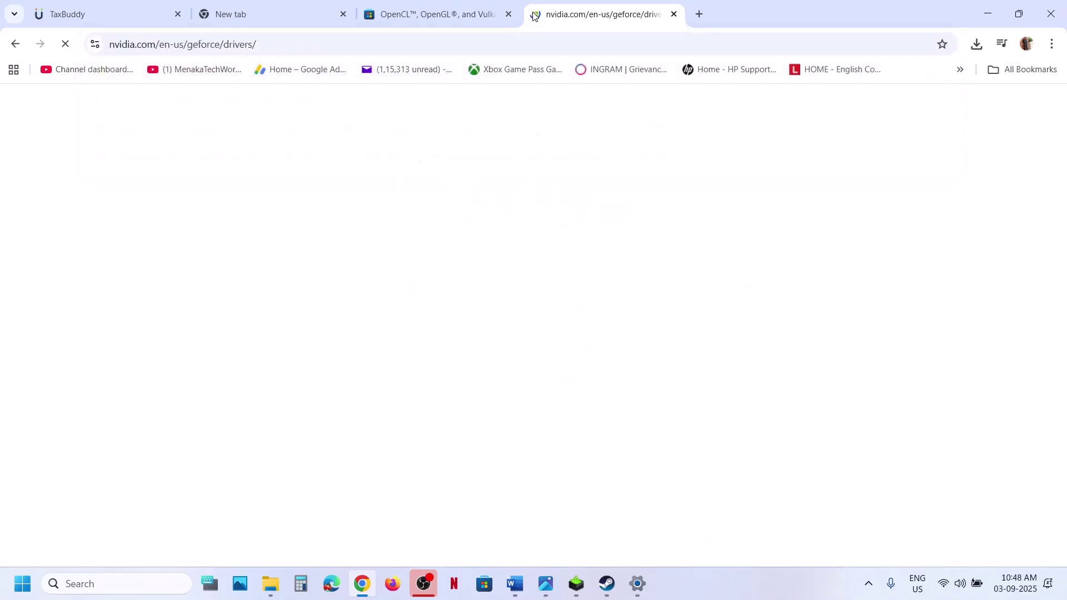
pyautogui.scroll(-5, 505, 254)
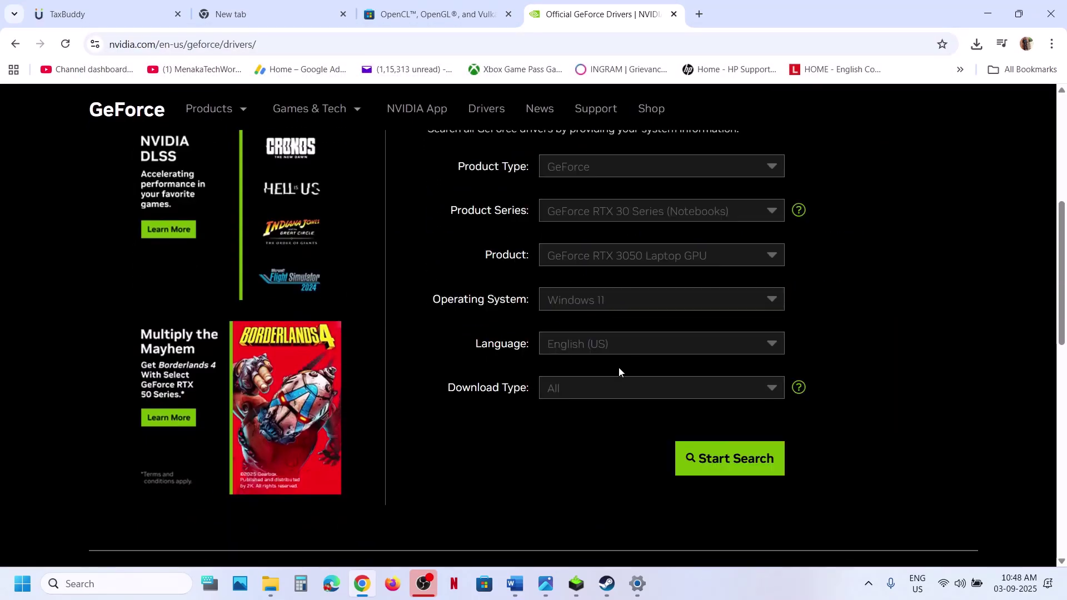
# - Search drivers for the GeForce RTX 3050 Laptop GPU on Windows 11 and download GeForce Game Ready Driver version 581.15
pyautogui.click(716, 461)
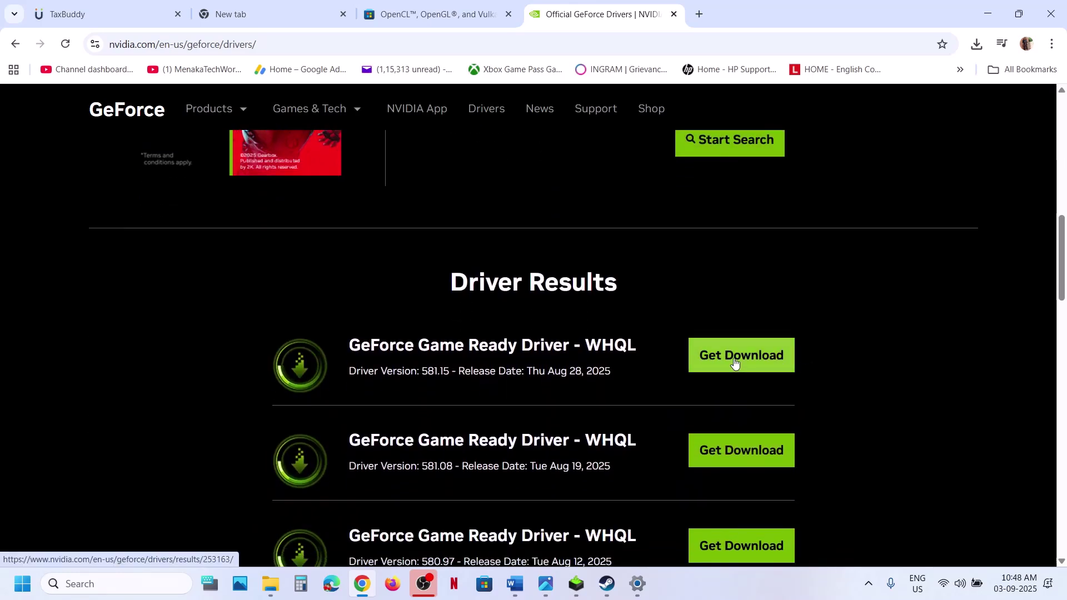
pyautogui.click(736, 361)
pyautogui.click(904, 280)
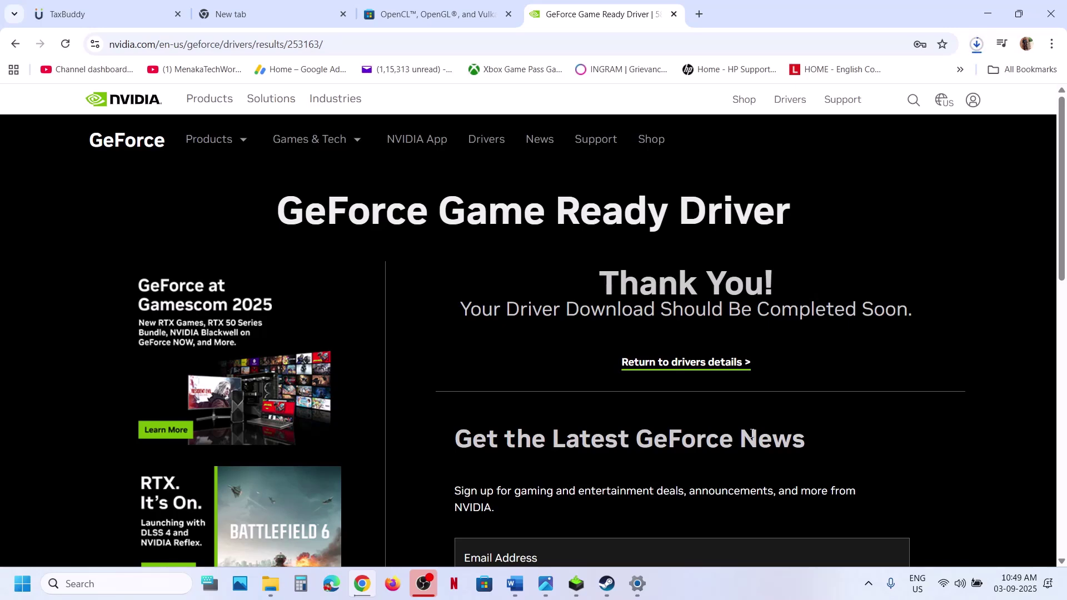
# - Accept the license in the NVIDIA Graphics Driver 581.15 installer and proceed with a Custom (Advanced) clean installation
pyautogui.click(581, 597)
pyautogui.click(588, 418)
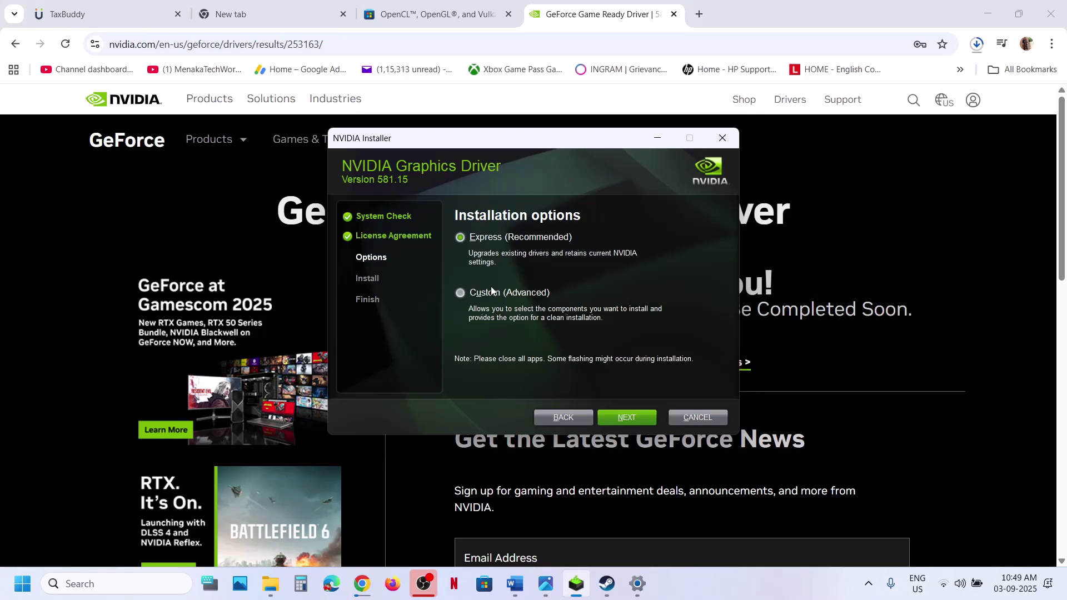
pyautogui.click(623, 426)
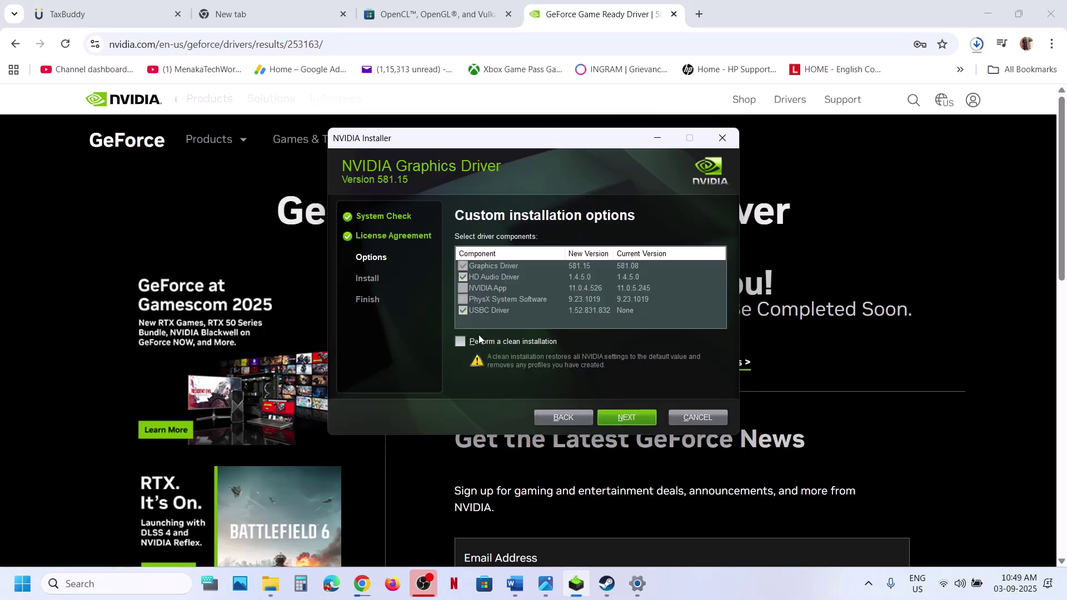
pyautogui.click(459, 342)
pyautogui.click(626, 417)
# - Show the Windows power options containing Restart, and switch back to Step 11 of the NMS document in Word
pyautogui.click(25, 590)
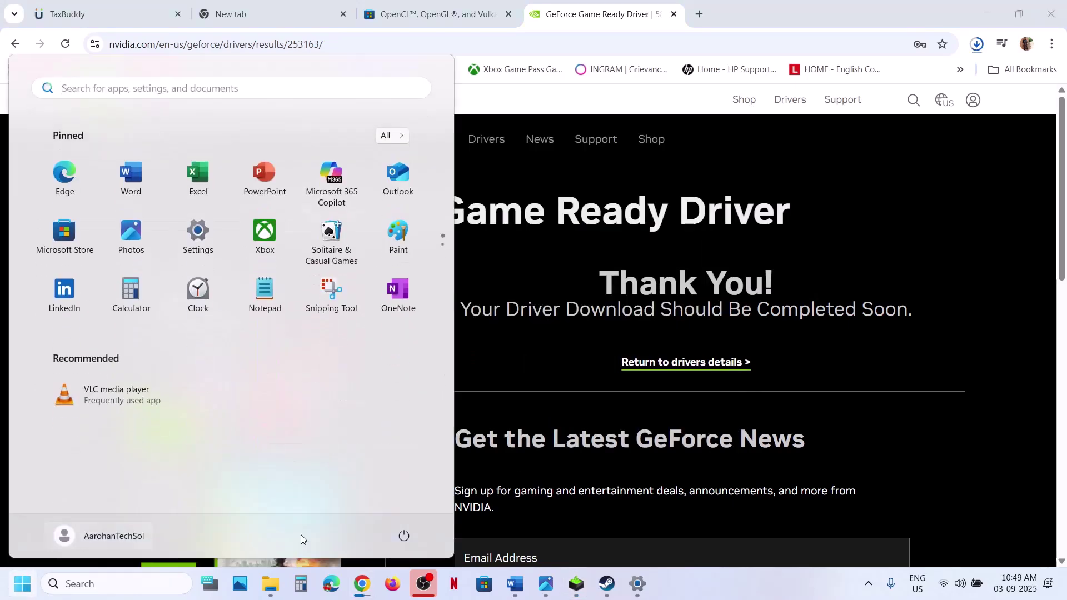
pyautogui.click(408, 537)
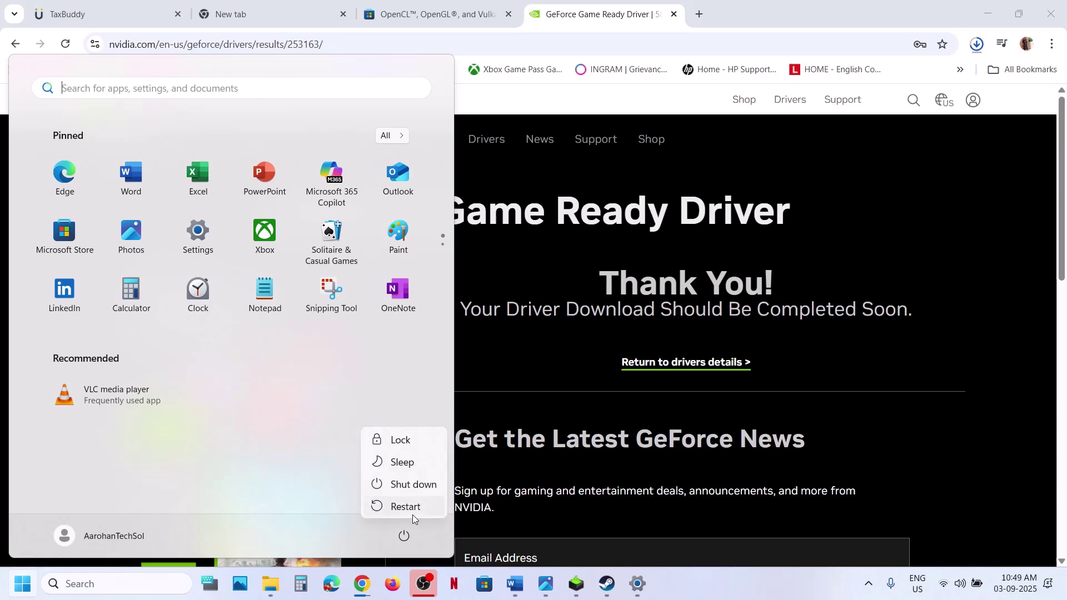
pyautogui.click(514, 596)
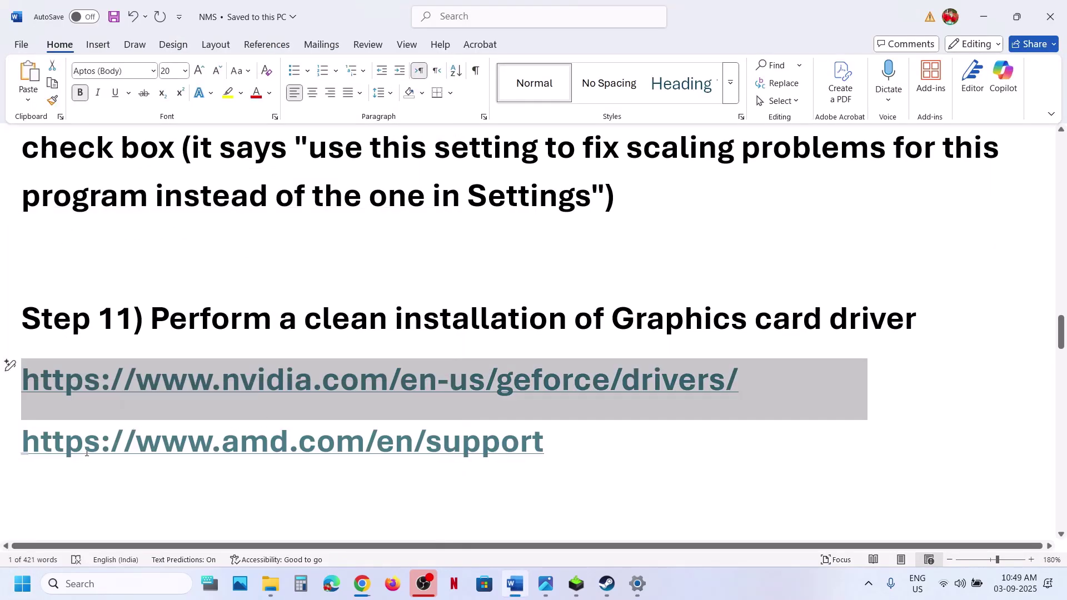